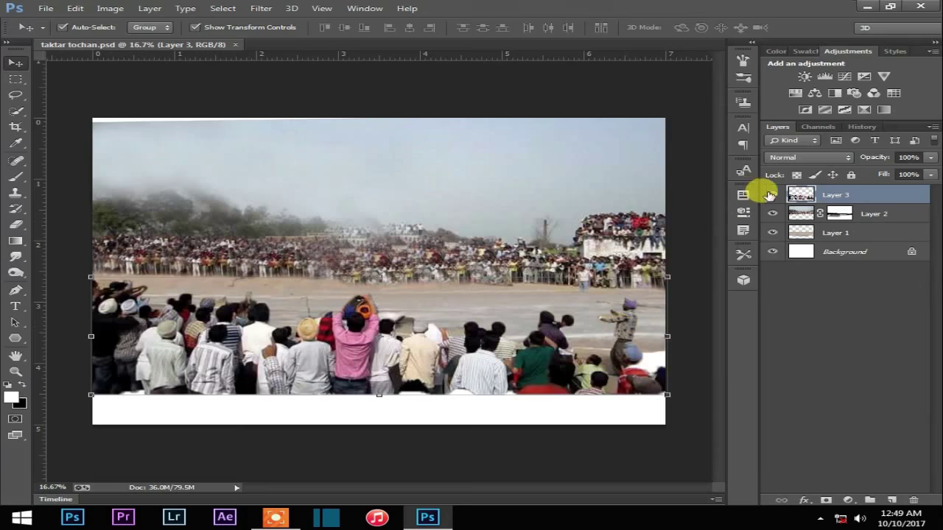
# Step: Toggle the Layer 3 crowd and ground layer visibility to compare the composite
pyautogui.click(772, 195)
pyautogui.click(772, 233)
pyautogui.click(772, 233)
pyautogui.click(772, 195)
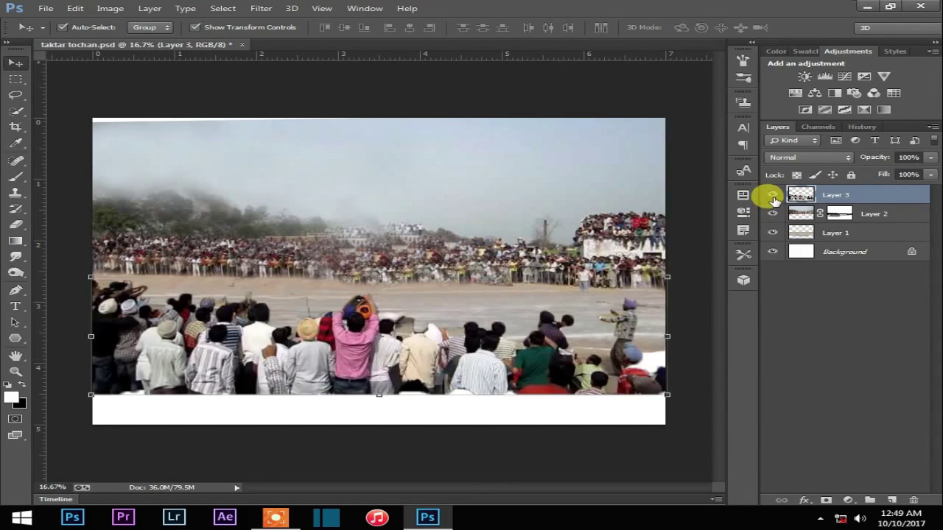
# Step: Pick the Eraser and zoom in and out to inspect the track area
pyautogui.click(15, 224)
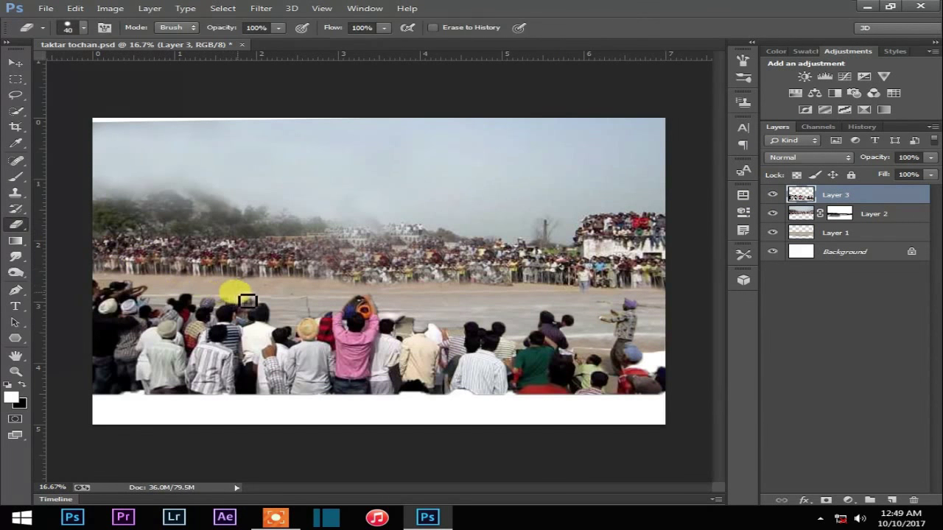
pyautogui.keyDown('alt'); pyautogui.scroll(5, 227, 290); pyautogui.keyUp('alt')
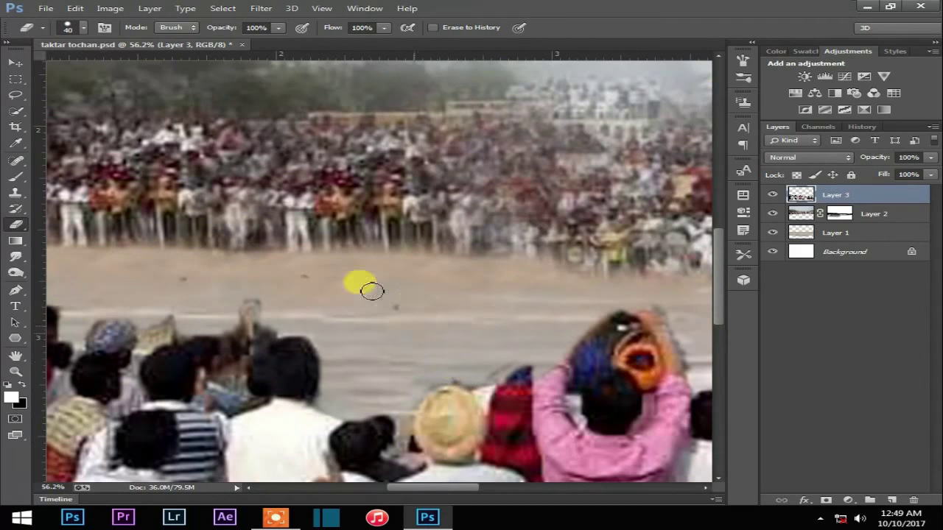
pyautogui.keyDown('alt'); pyautogui.scroll(-2, 712, 408); pyautogui.keyUp('alt')
pyautogui.keyDown('alt'); pyautogui.scroll(-3, 573, 351); pyautogui.keyUp('alt')
pyautogui.keyDown('alt'); pyautogui.scroll(4, 656, 310); pyautogui.keyUp('alt')
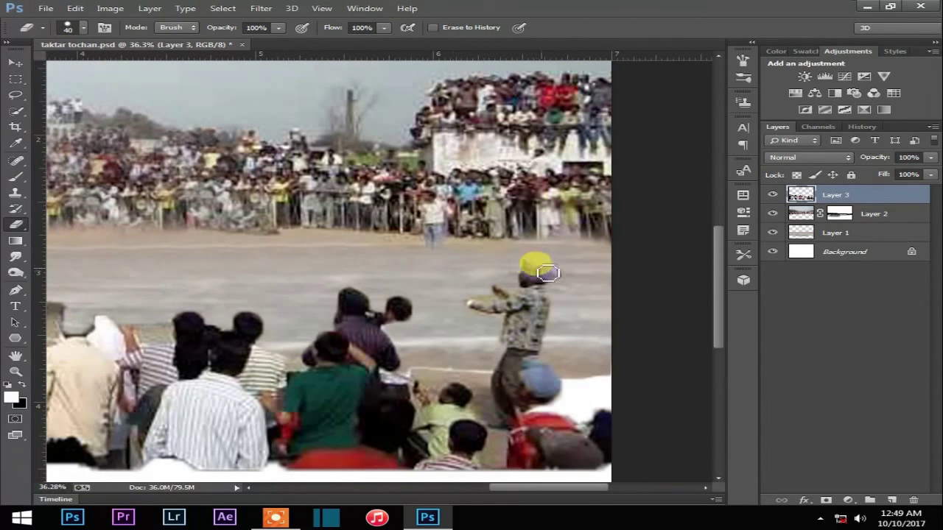
pyautogui.keyDown('alt'); pyautogui.scroll(-1, 563, 287); pyautogui.keyUp('alt')
pyautogui.keyDown('alt'); pyautogui.scroll(-2, 531, 287); pyautogui.keyUp('alt')
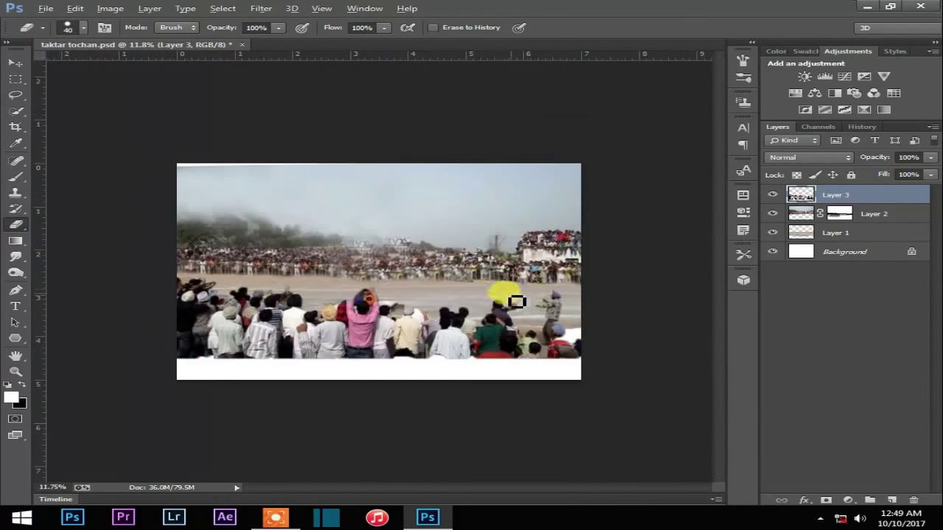
pyautogui.keyDown('alt'); pyautogui.scroll(1, 501, 288); pyautogui.keyUp('alt')
# Step: Hide the Layer 3 crowd to expose the white gap, and choose the Clone Stamp tool
pyautogui.click(772, 195)
pyautogui.click(772, 195)
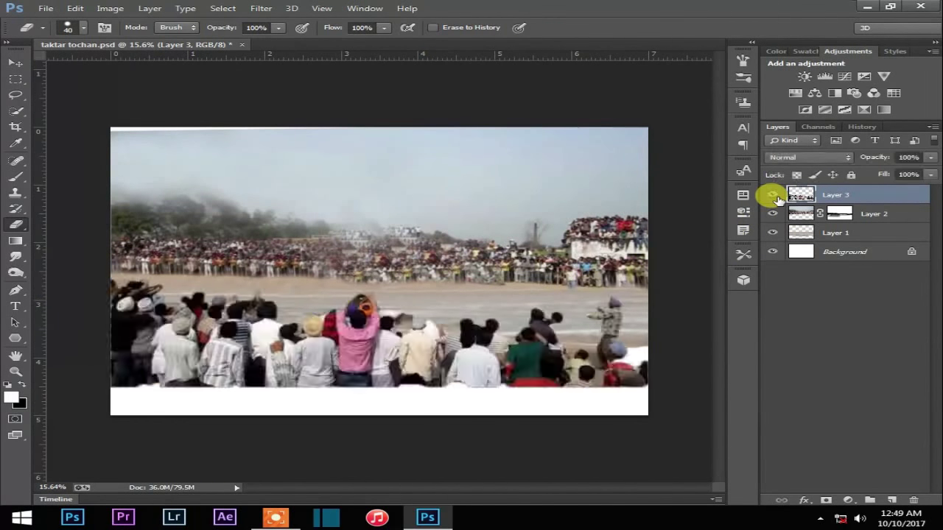
pyautogui.click(772, 195)
pyautogui.click(16, 192)
pyautogui.keyDown('alt'); pyautogui.scroll(2, 530, 354); pyautogui.keyUp('alt')
pyautogui.keyDown('alt'); pyautogui.scroll(-1, 439, 297); pyautogui.keyUp('alt')
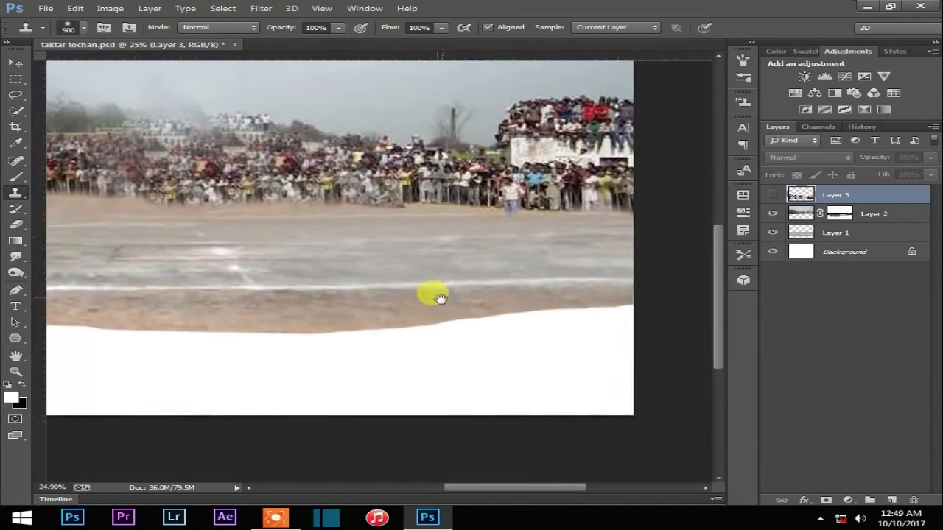
# Step: On Layer 1, clone the brown ground across the white gap from right to left
pyautogui.click(847, 232)
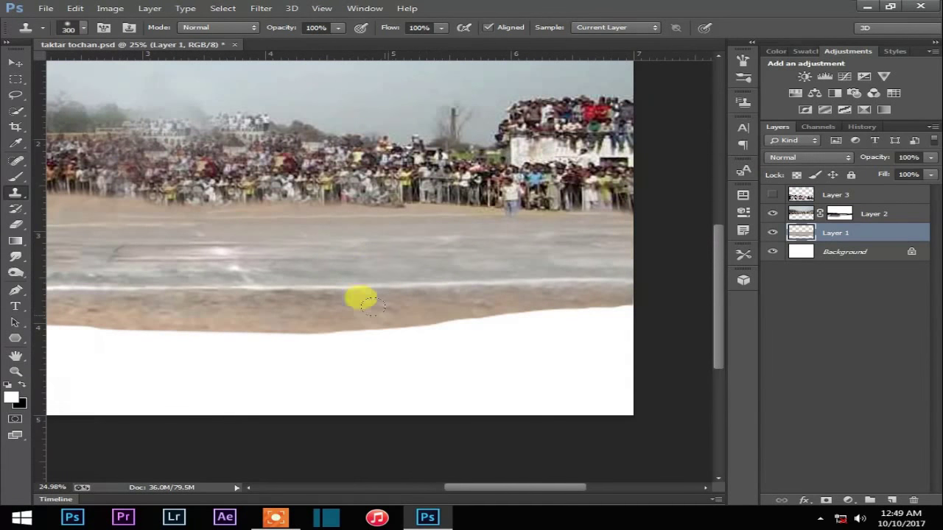
pyautogui.moveTo(505, 300); pyautogui.dragTo(563, 303)
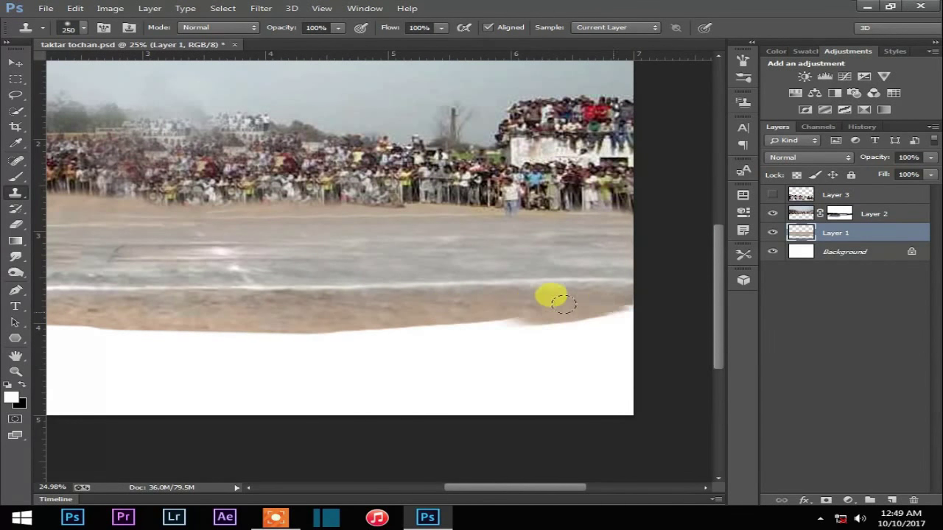
pyautogui.moveTo(498, 308)
pyautogui.mouseDown()
pyautogui.moveTo(476, 310)
pyautogui.moveTo(600, 308)
pyautogui.mouseUp()
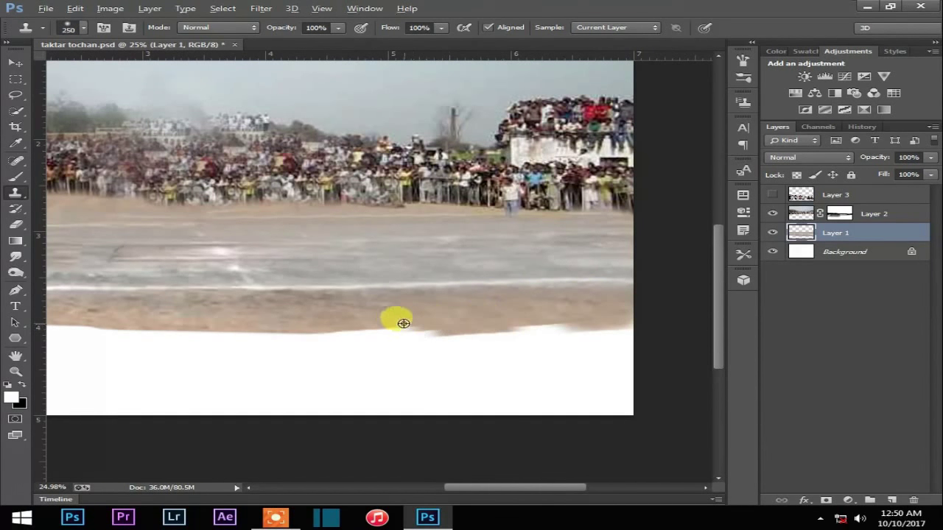
pyautogui.moveTo(560, 318); pyautogui.dragTo(246, 336)
pyautogui.moveTo(394, 327); pyautogui.dragTo(612, 324)
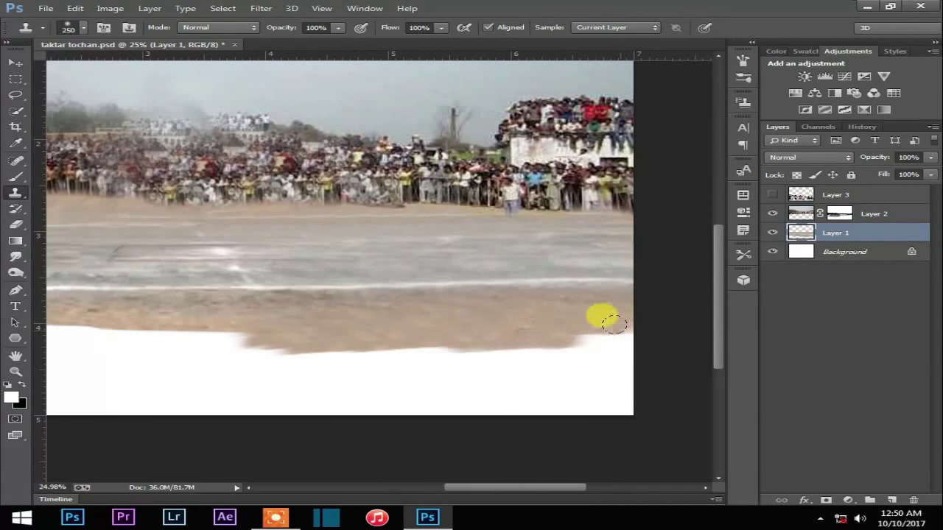
pyautogui.scroll(-3, 538, 331)
# Step: Turn the Layer 3 crowd back on to check the result and make Layer 3 active
pyautogui.click(772, 195)
pyautogui.click(772, 194)
pyautogui.click(773, 195)
pyautogui.click(833, 198)
pyautogui.scroll(2, 589, 322)
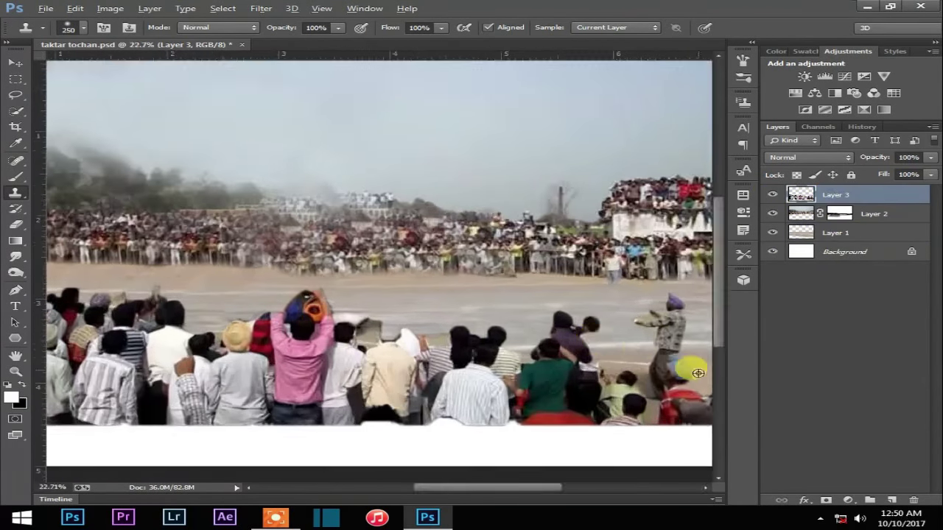
pyautogui.scroll(3, 590, 322)
# Step: With the Eraser, zoom in and remove stray bits around the crowd's edges on Layer 3
pyautogui.press('e')
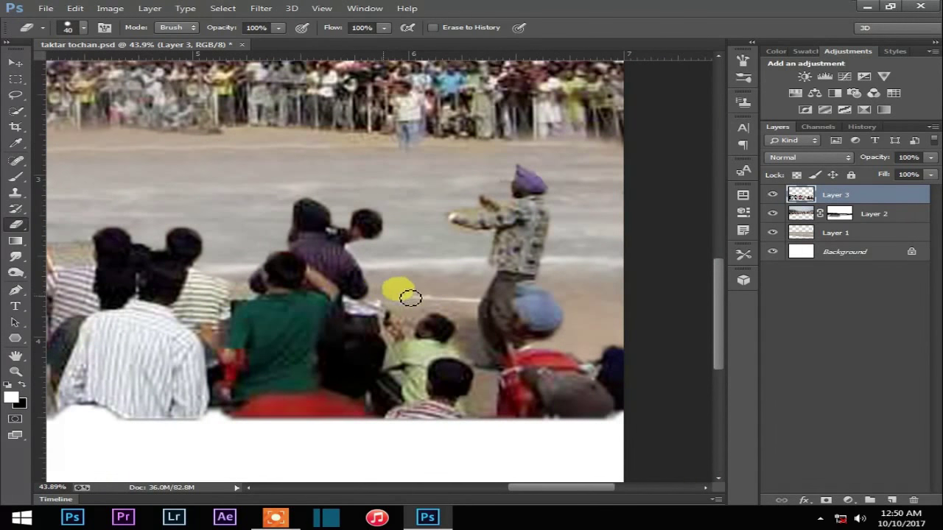
pyautogui.scroll(-1, 463, 331)
pyautogui.scroll(1, 449, 289)
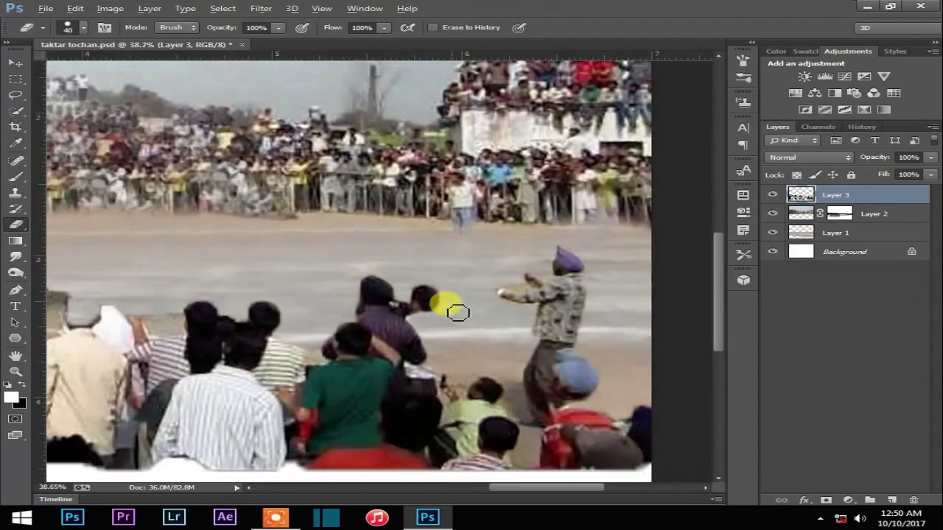
pyautogui.scroll(2, 402, 318)
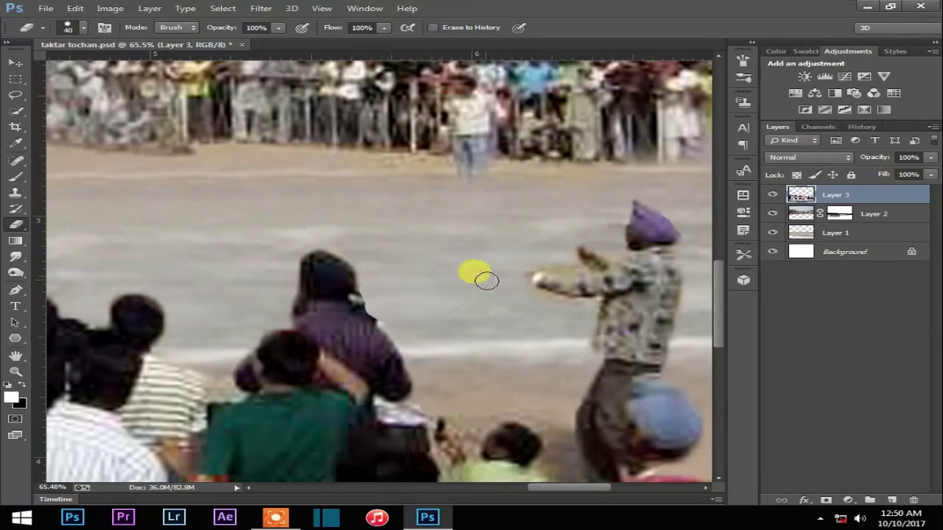
pyautogui.scroll(-2, 516, 269)
pyautogui.scroll(-3, 442, 317)
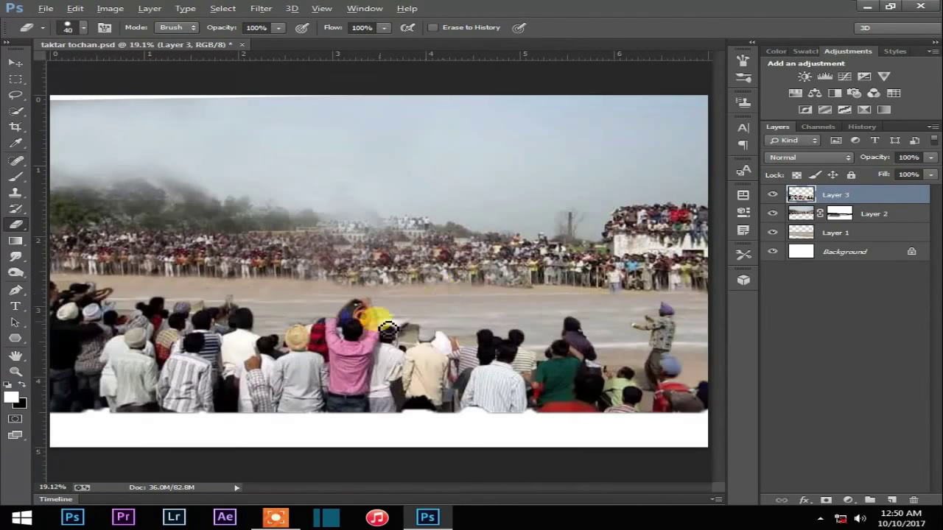
pyautogui.scroll(3, 388, 329)
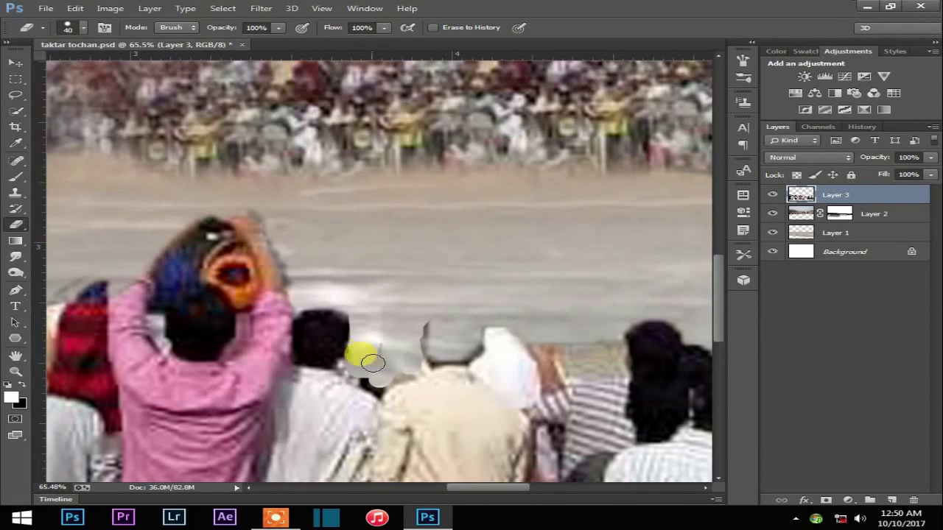
# Step: Check the cleaned crowd edges, then return to Clone Stamp with the Layer 2 sky active
pyautogui.scroll(-3, 353, 376)
pyautogui.scroll(1, 290, 337)
pyautogui.scroll(-1, 152, 301)
pyautogui.scroll(1, 227, 295)
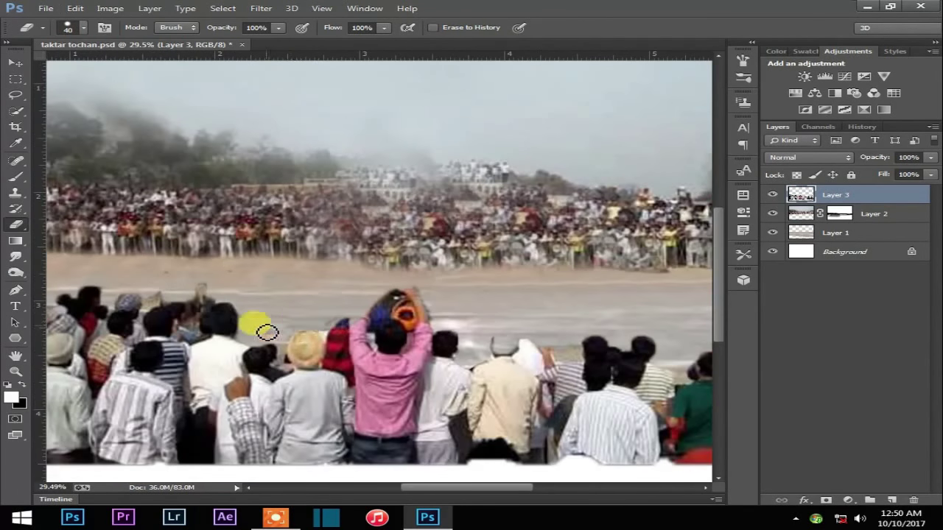
pyautogui.scroll(-2, 266, 332)
pyautogui.press('s')
pyautogui.click(813, 215)
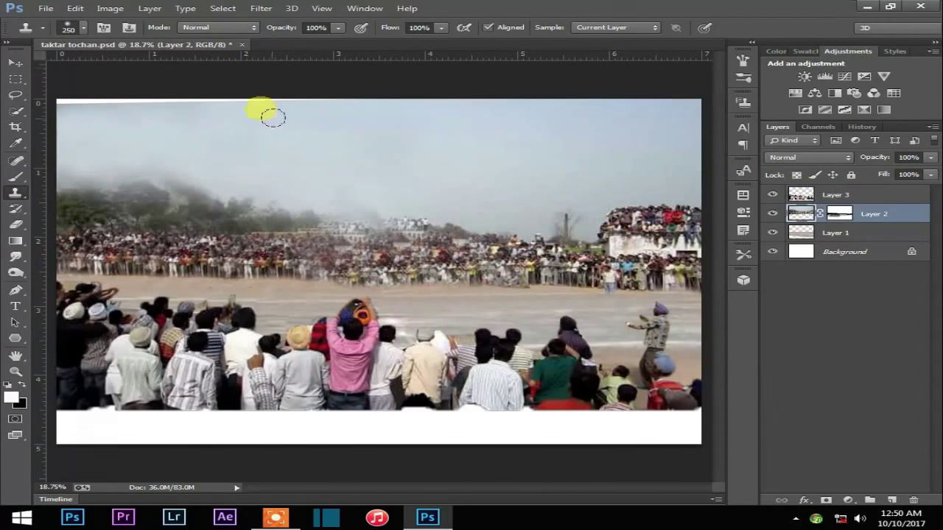
# Step: With the Move tool, toggle Layer 2 and Layer 1 visibility to see what each covers
pyautogui.scroll(-2, 373, 179)
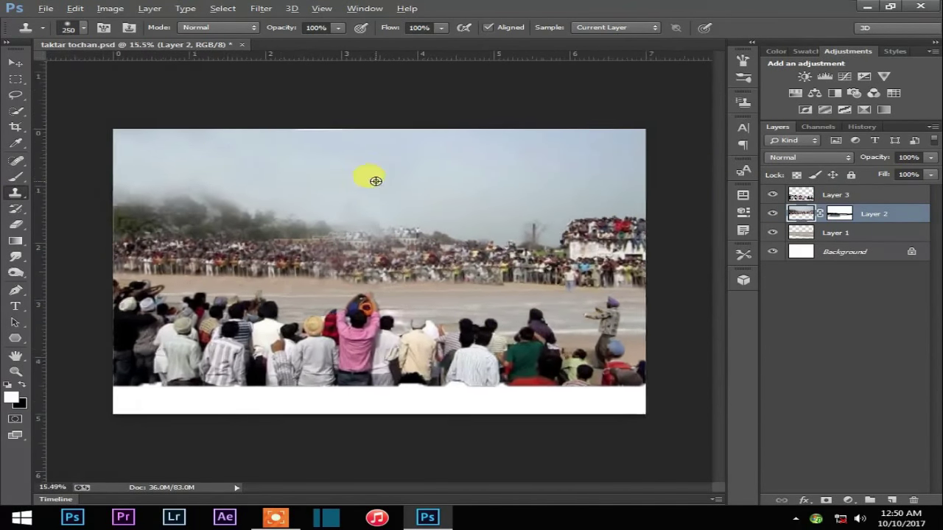
pyautogui.scroll(1, 370, 180)
pyautogui.click(16, 62)
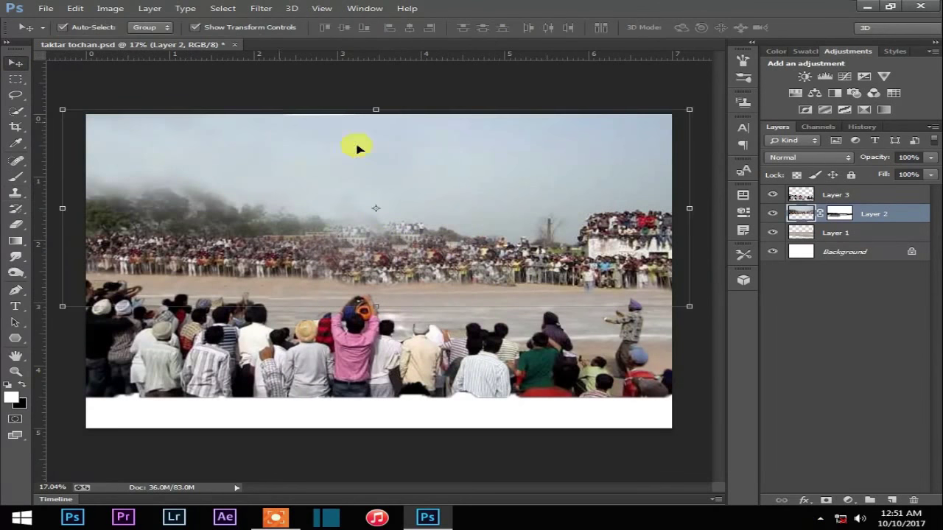
pyautogui.click(772, 214)
pyautogui.click(772, 195)
pyautogui.click(773, 195)
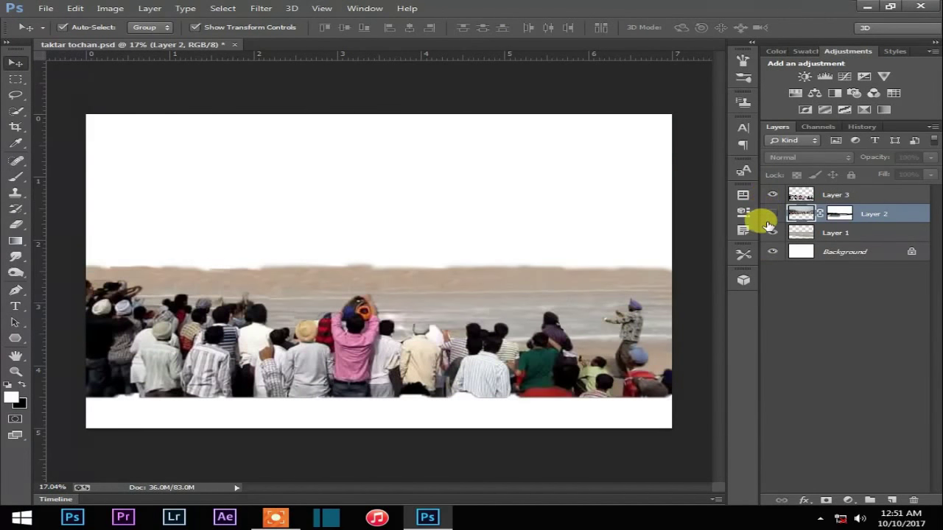
pyautogui.click(772, 233)
pyautogui.click(773, 233)
pyautogui.click(772, 214)
# Step: Rotate the Layer 1 ground photo 1.52° to level the track and commit
pyautogui.click(667, 333)
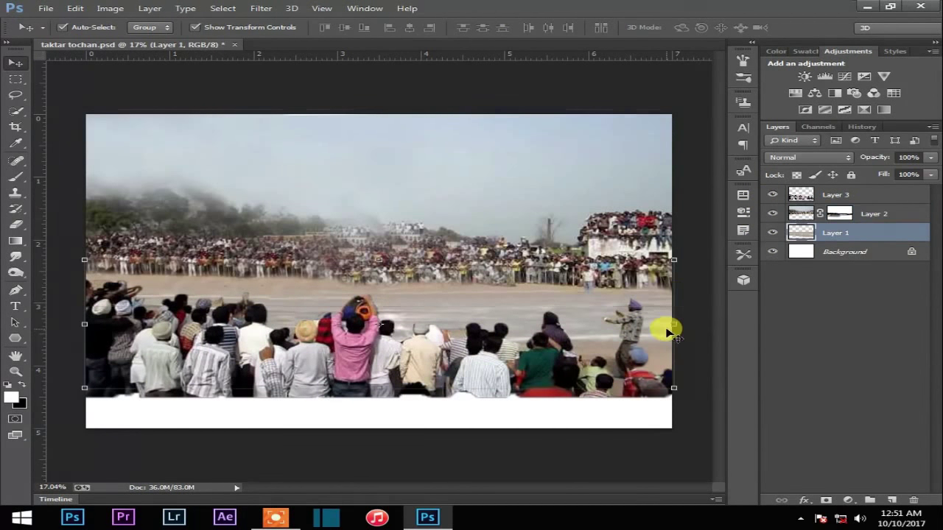
pyautogui.moveTo(678, 260); pyautogui.dragTo(692, 262)
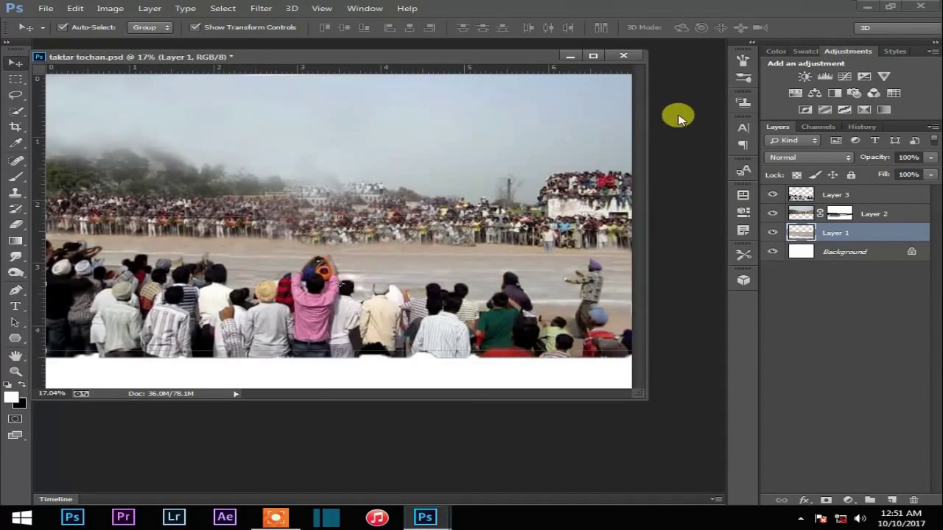
pyautogui.hotkey('ctrl', 'o')
# Step: Browse to New folder (3) > 100CANON > low and preview the first tractor photo, then cancel Camera Raw
pyautogui.click(315, 243)
pyautogui.doubleClick(598, 210)
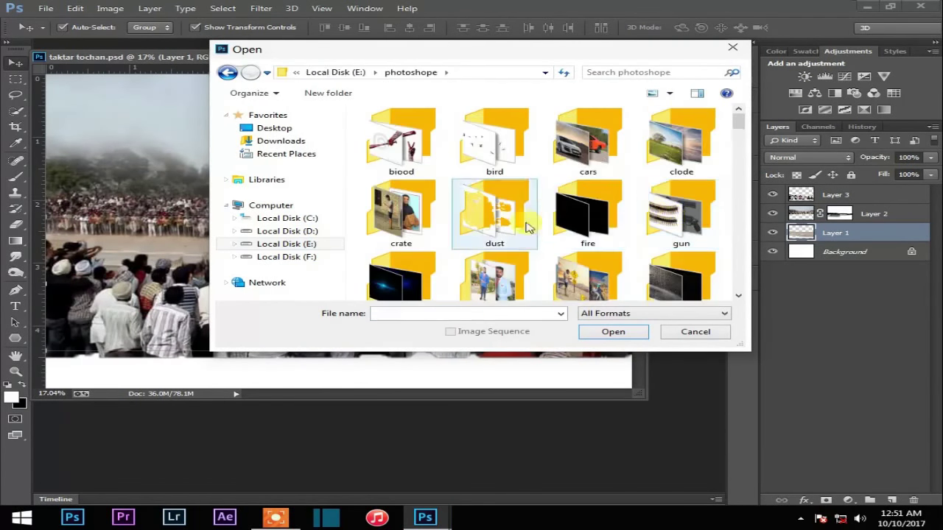
pyautogui.doubleClick(400, 213)
pyautogui.doubleClick(686, 147)
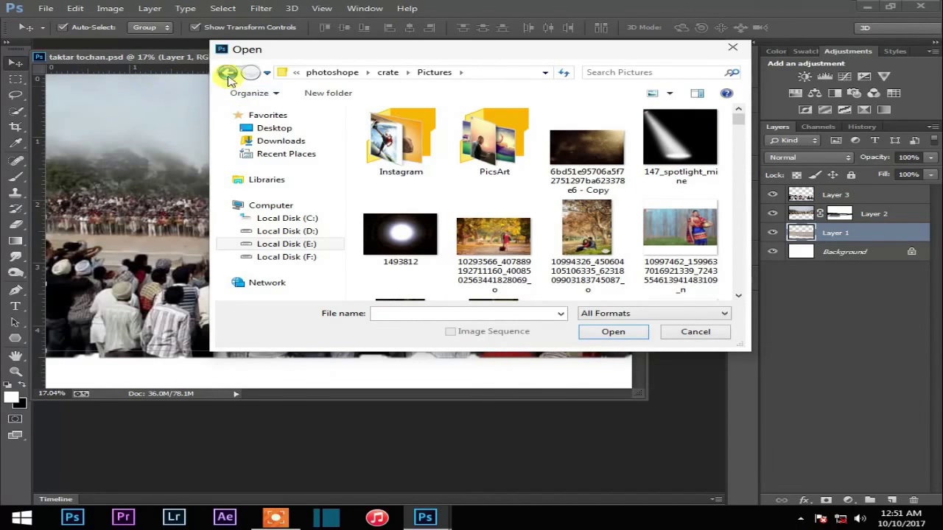
pyautogui.click(227, 73)
pyautogui.doubleClick(587, 140)
pyautogui.doubleClick(401, 140)
pyautogui.doubleClick(681, 140)
pyautogui.doubleClick(401, 140)
pyautogui.doubleClick(401, 140)
pyautogui.click(401, 147)
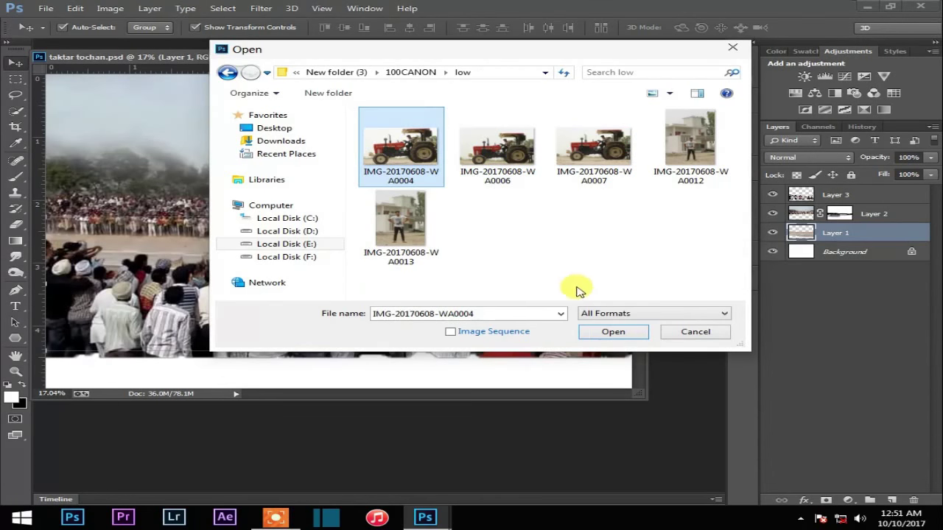
pyautogui.click(597, 330)
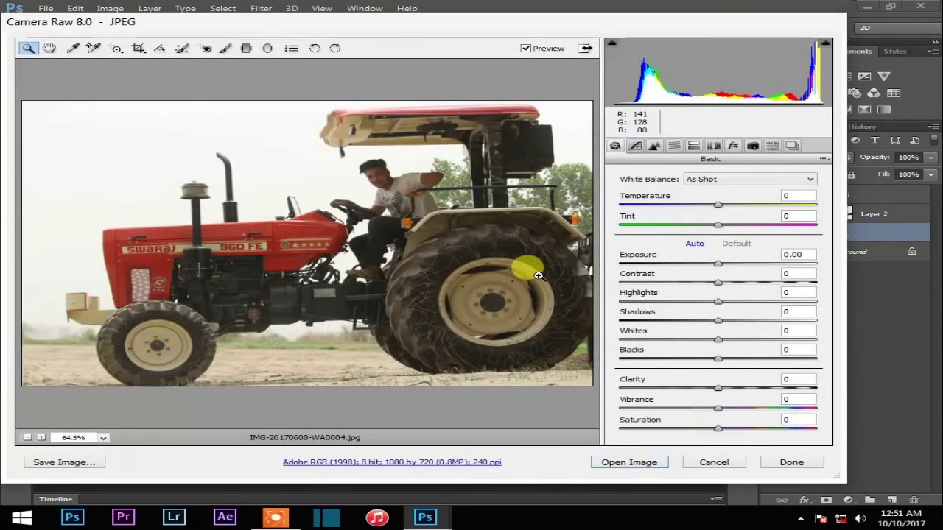
pyautogui.click(648, 457)
# Step: Open IMG-20170608-WA0007.jpg through Camera Raw with Whites +17 and Shadows +41
pyautogui.hotkey('ctrl', 'o')
pyautogui.click(498, 148)
pyautogui.click(600, 155)
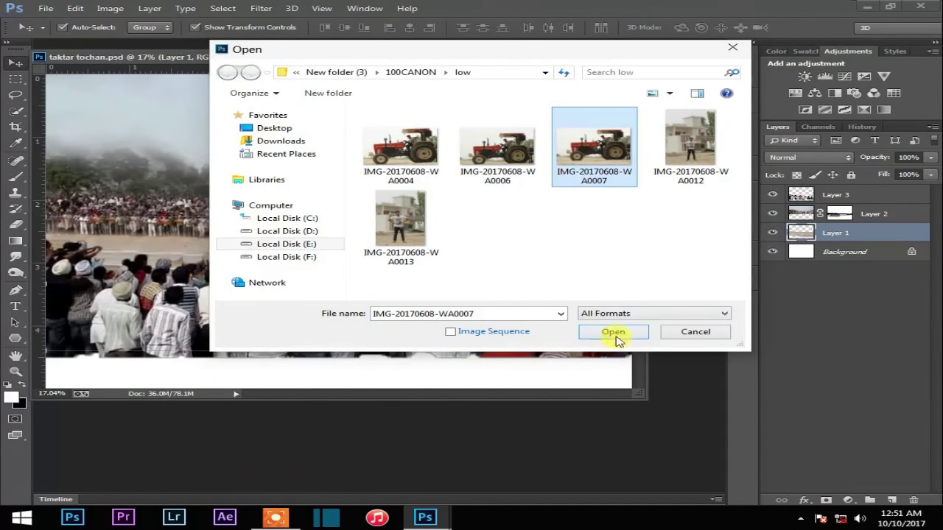
pyautogui.click(613, 332)
pyautogui.moveTo(713, 352); pyautogui.dragTo(727, 353)
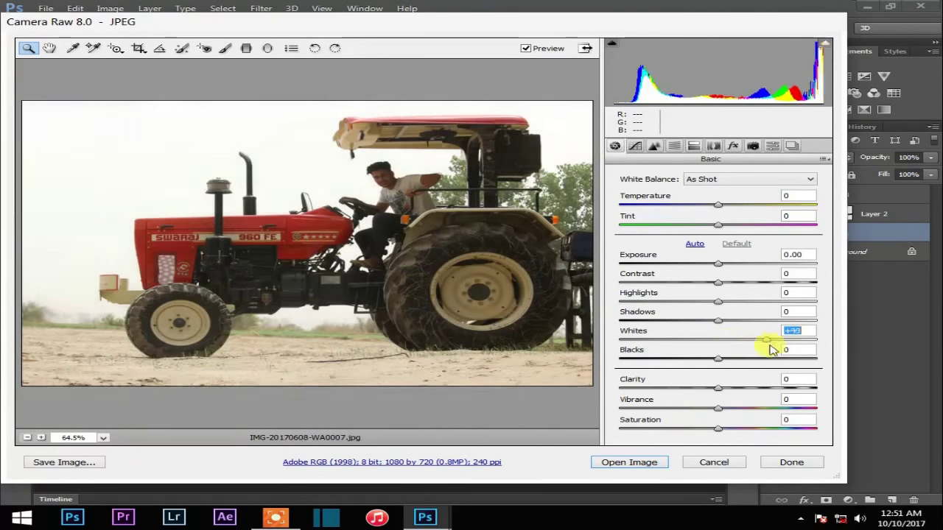
pyautogui.moveTo(719, 321)
pyautogui.mouseDown()
pyautogui.moveTo(759, 324)
pyautogui.moveTo(741, 308)
pyautogui.mouseUp()
pyautogui.click(641, 464)
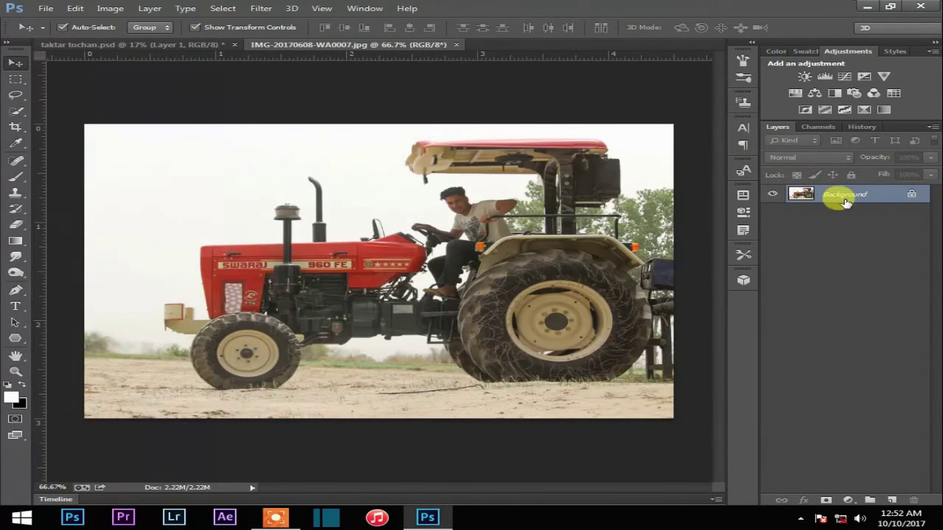
# Step: Convert the Background to Layer 0 and Quick Select the tractor body and rear wheel
pyautogui.doubleClick(846, 196)
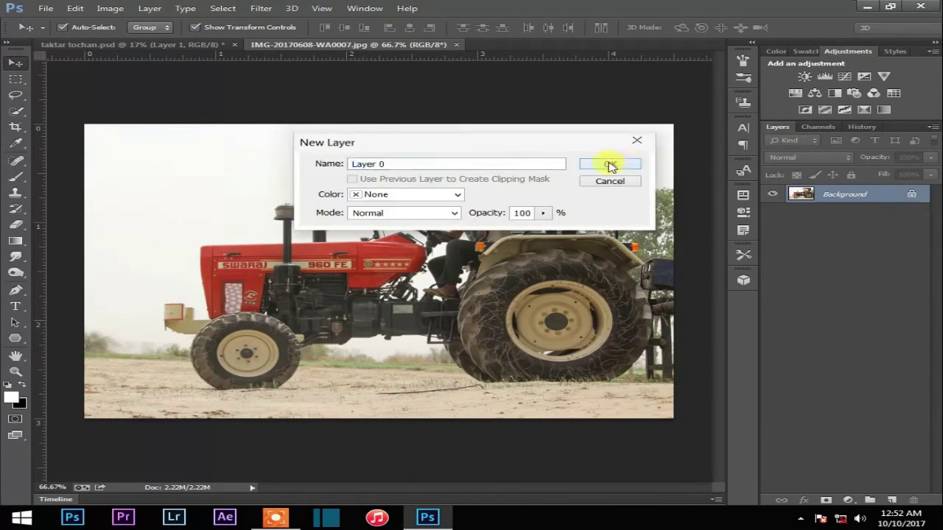
pyautogui.click(610, 164)
pyautogui.press('w')
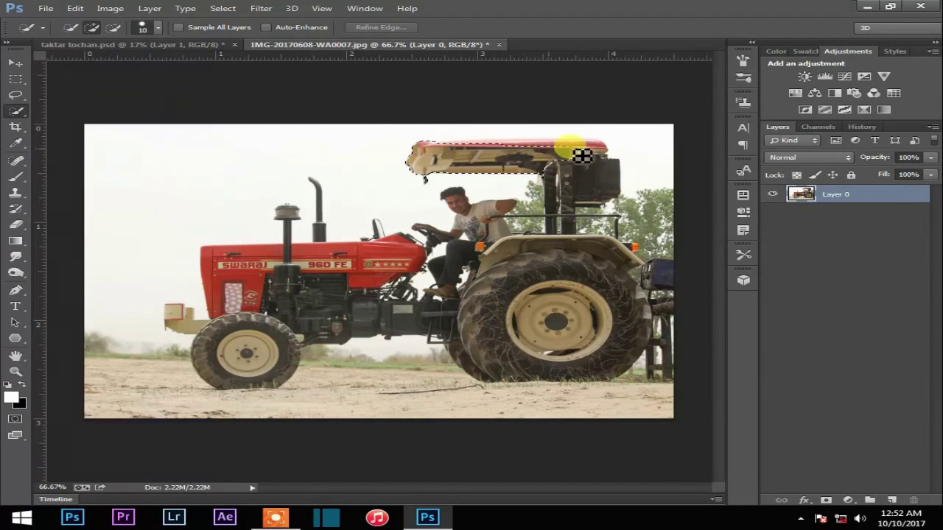
pyautogui.moveTo(613, 169)
pyautogui.mouseDown()
pyautogui.moveTo(253, 280)
pyautogui.moveTo(358, 302)
pyautogui.moveTo(190, 324)
pyautogui.moveTo(625, 322)
pyautogui.moveTo(614, 253)
pyautogui.mouseUp()
pyautogui.moveTo(916, 210); pyautogui.dragTo(891, 500)
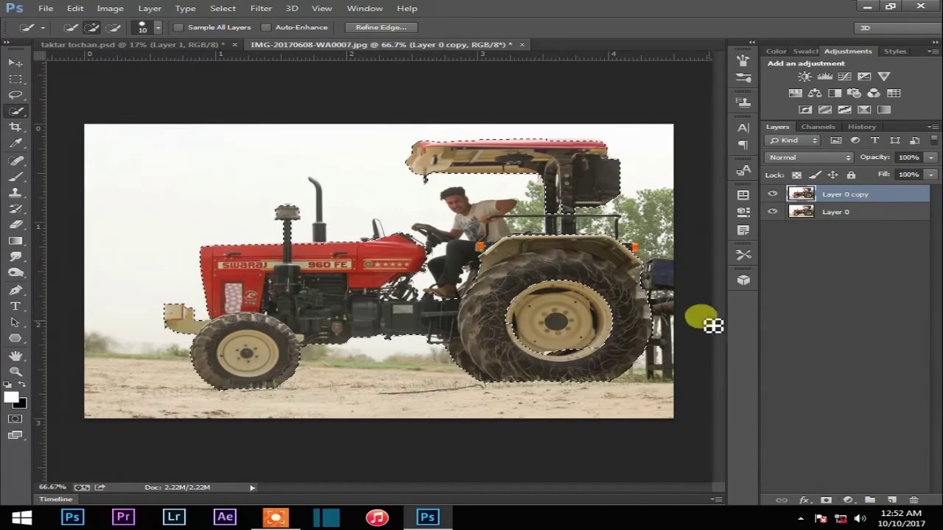
pyautogui.scroll(1, 652, 297)
pyautogui.scroll(3, 691, 287)
pyautogui.scroll(-1, 692, 287)
pyautogui.scroll(-1, 558, 301)
pyautogui.scroll(1, 442, 243)
# Step: Add the driver's legs and canopy rail to the selection, removing background gaps with a smaller brush
pyautogui.moveTo(276, 286)
pyautogui.mouseDown()
pyautogui.moveTo(253, 273)
pyautogui.moveTo(267, 221)
pyautogui.moveTo(362, 210)
pyautogui.moveTo(443, 223)
pyautogui.moveTo(492, 218)
pyautogui.moveTo(552, 242)
pyautogui.moveTo(432, 196)
pyautogui.moveTo(398, 210)
pyautogui.mouseUp()
pyautogui.scroll(3, 398, 211)
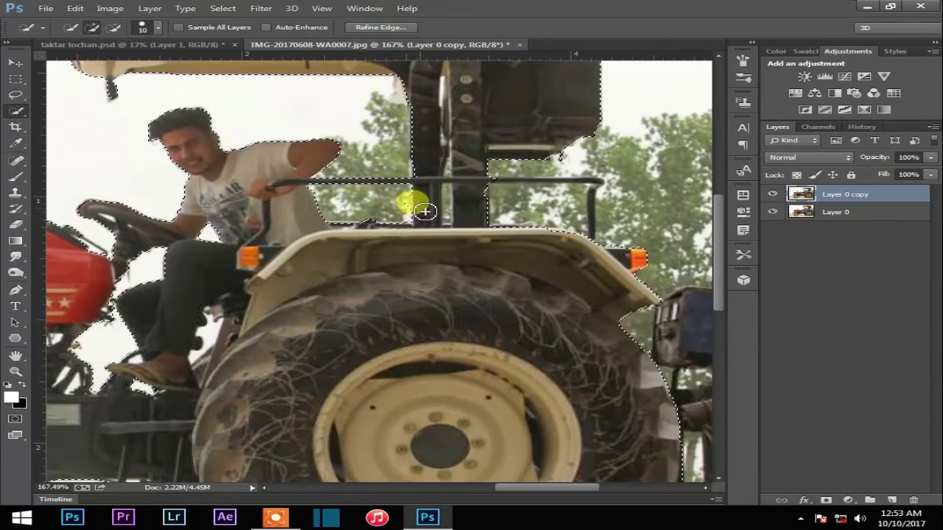
pyautogui.press('[')
pyautogui.press('[')
pyautogui.press('[')
pyautogui.moveTo(409, 193)
pyautogui.mouseDown()
pyautogui.moveTo(442, 199)
pyautogui.moveTo(505, 185)
pyautogui.moveTo(505, 207)
pyautogui.mouseUp()
pyautogui.scroll(-5, 505, 207)
pyautogui.scroll(2, 568, 101)
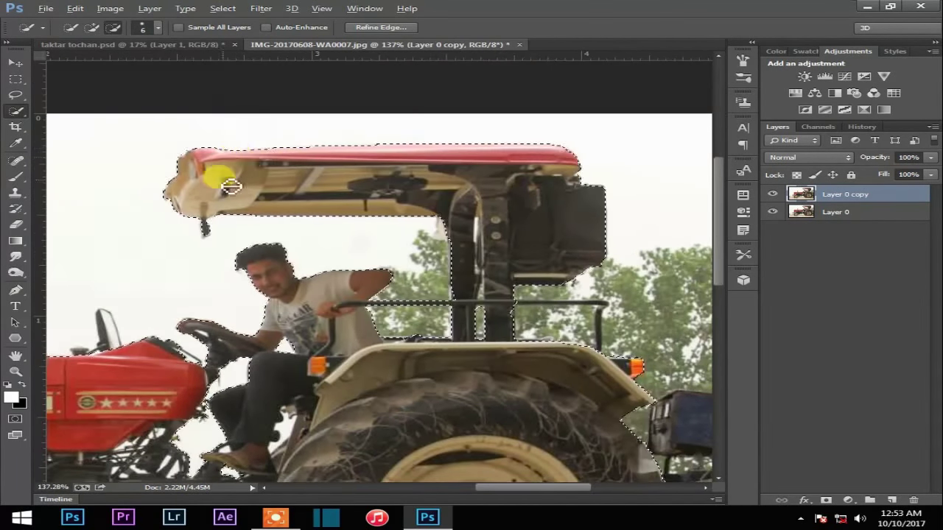
pyautogui.scroll(-3, 219, 164)
pyautogui.scroll(3, 409, 328)
pyautogui.scroll(3, 409, 328)
pyautogui.scroll(2, 505, 308)
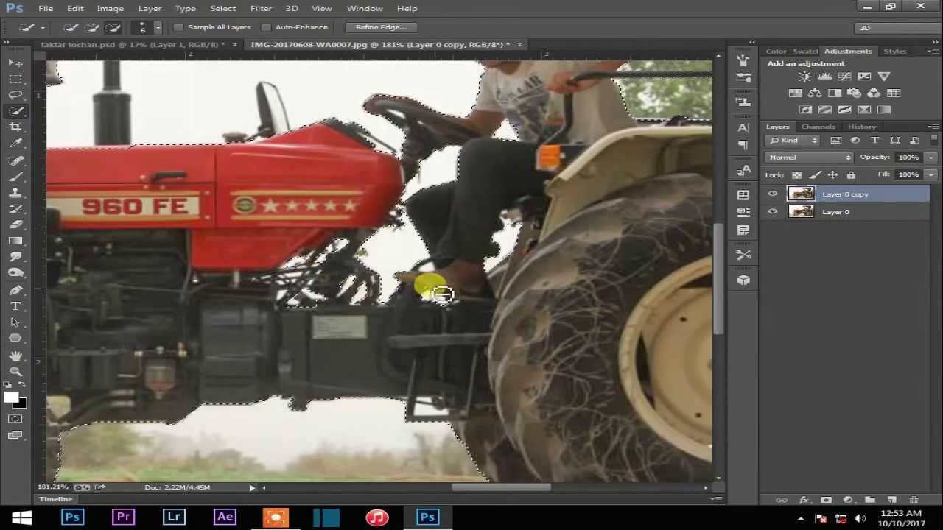
pyautogui.scroll(-2, 442, 295)
pyautogui.scroll(1, 74, 226)
pyautogui.moveTo(74, 226)
pyautogui.mouseDown()
pyautogui.moveTo(363, 216)
pyautogui.moveTo(289, 223)
pyautogui.mouseUp()
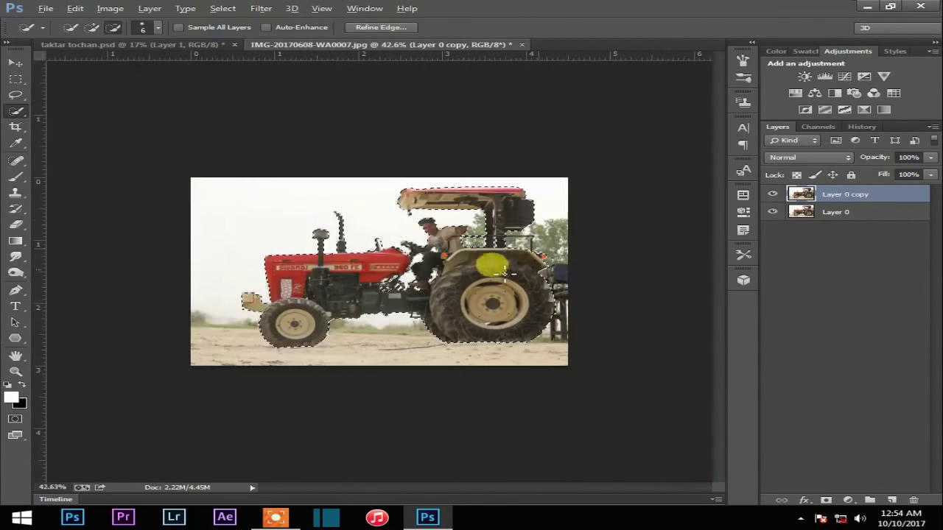
pyautogui.scroll(-5, 482, 246)
# Step: Mask the tractor layer to the selection, duplicate it, and hide the lower layers to show transparency
pyautogui.click(825, 501)
pyautogui.rightClick(840, 194)
pyautogui.hotkey('ctrl', 'j')
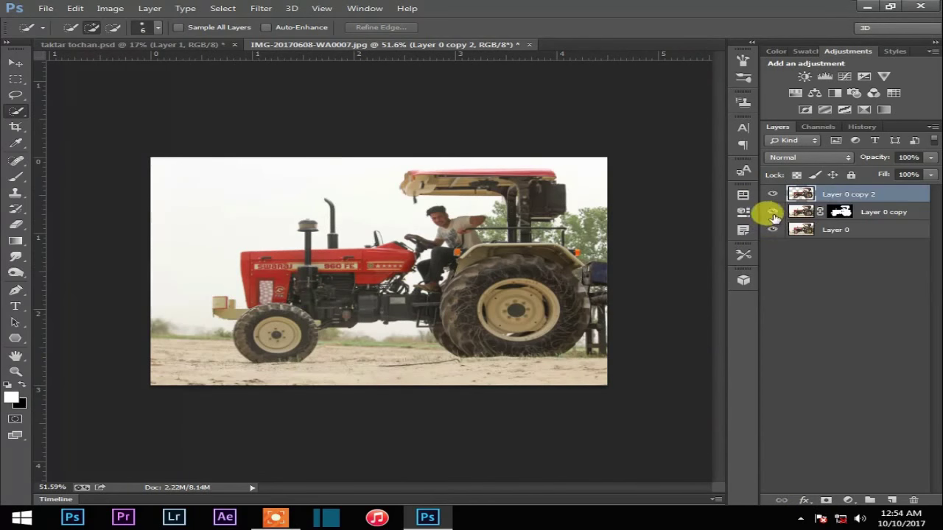
pyautogui.moveTo(772, 211); pyautogui.dragTo(772, 229)
pyautogui.click(16, 63)
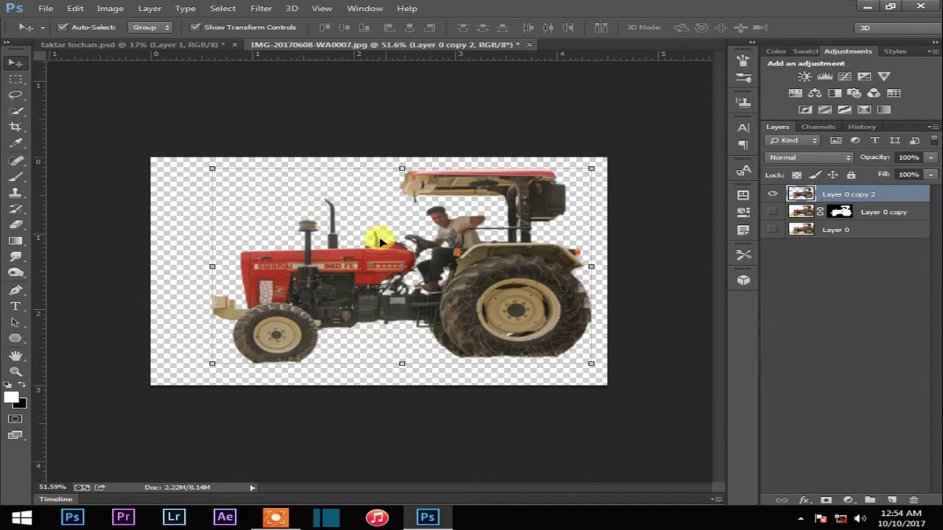
pyautogui.moveTo(379, 236); pyautogui.dragTo(377, 230)
pyautogui.scroll(5, 552, 336)
pyautogui.scroll(-2, 551, 336)
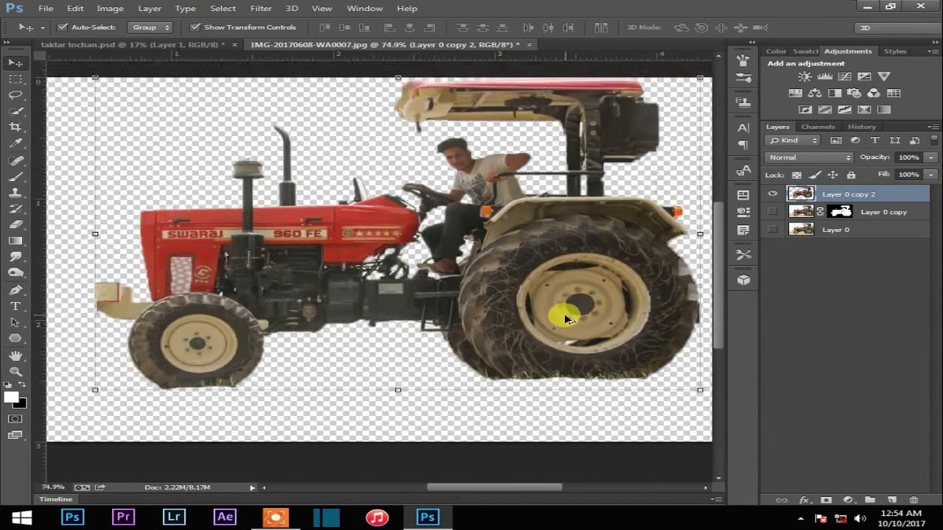
# Step: Select the rear wheel with an elliptical marquee and copy it to its own layer
pyautogui.scroll(3, 565, 316)
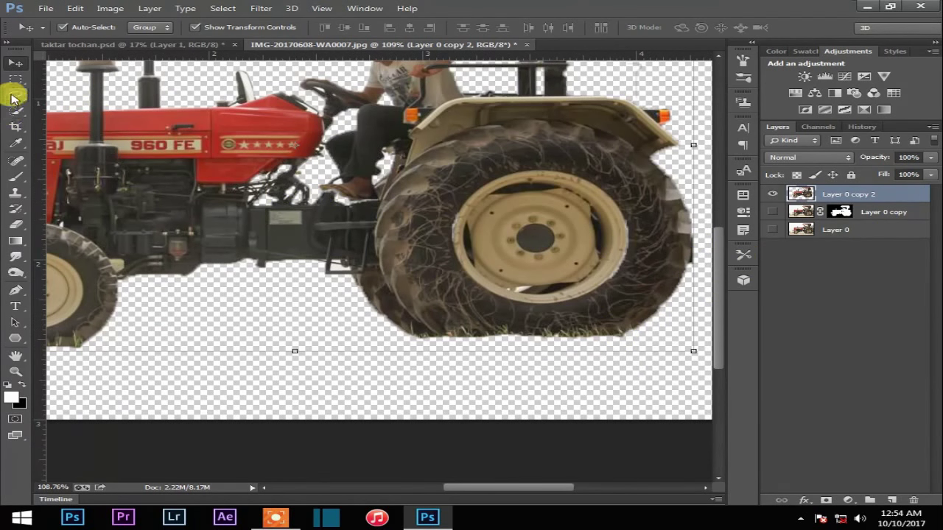
pyautogui.rightClick(18, 82)
pyautogui.click(96, 91)
pyautogui.moveTo(444, 127); pyautogui.dragTo(685, 342)
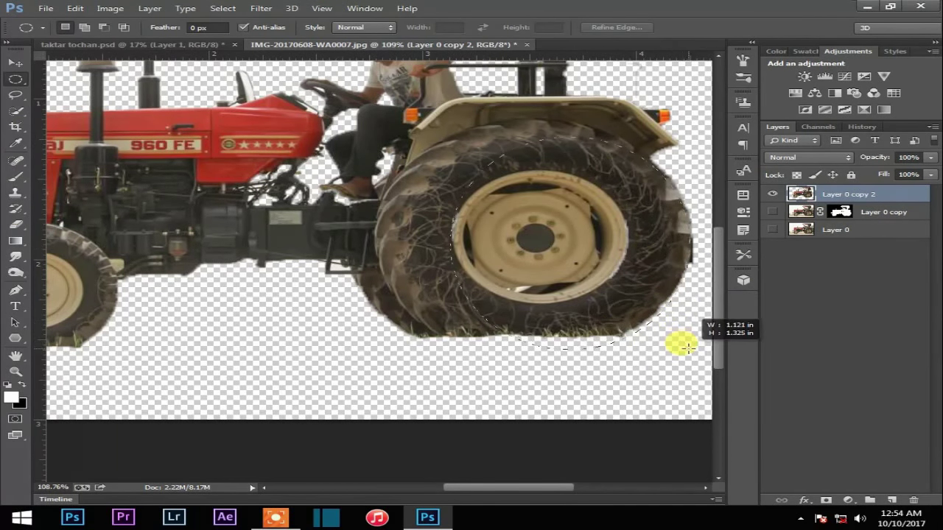
pyautogui.hotkey('ctrl', 'j')
# Step: Rotate the copied rear wheel with Free Transform and commit it
pyautogui.click(17, 66)
pyautogui.hotkey('ctrl', 't')
pyautogui.moveTo(685, 127); pyautogui.dragTo(630, 299)
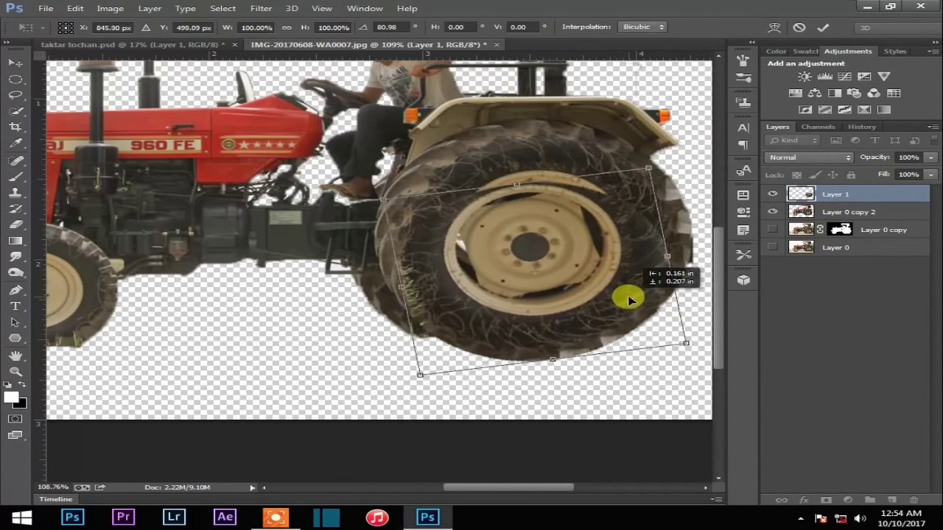
pyautogui.click(823, 27)
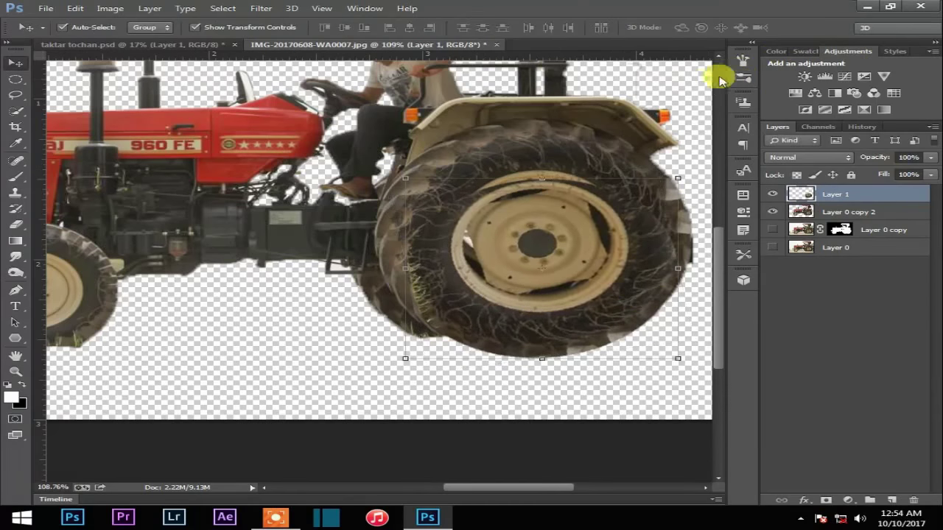
pyautogui.moveTo(649, 91); pyautogui.dragTo(594, 88)
# Step: Add a layer mask to the wheel layer and try painting it black, then undo
pyautogui.click(823, 500)
pyautogui.click(16, 177)
pyautogui.press('x')
pyautogui.moveTo(442, 221)
pyautogui.mouseDown()
pyautogui.moveTo(405, 154)
pyautogui.moveTo(346, 187)
pyautogui.moveTo(441, 194)
pyautogui.mouseUp()
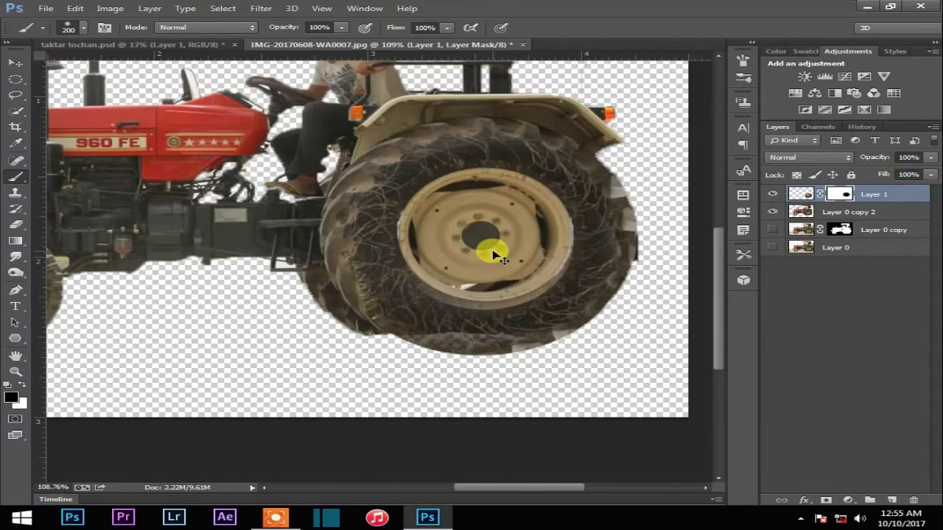
pyautogui.hotkey('ctrl', 'z')
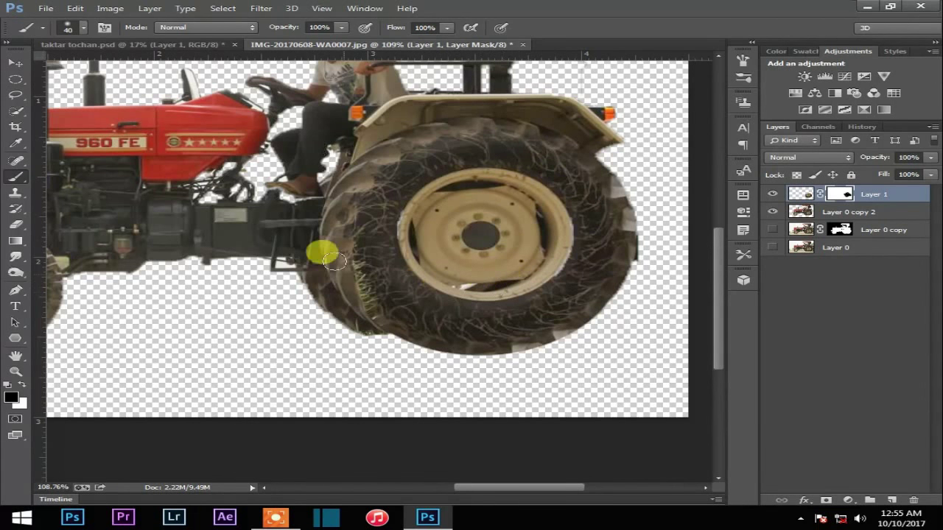
# Step: Delete the wheel layer's mask and merge the rotated wheel into the tractor layer
pyautogui.click(11, 61)
pyautogui.rightClick(849, 198)
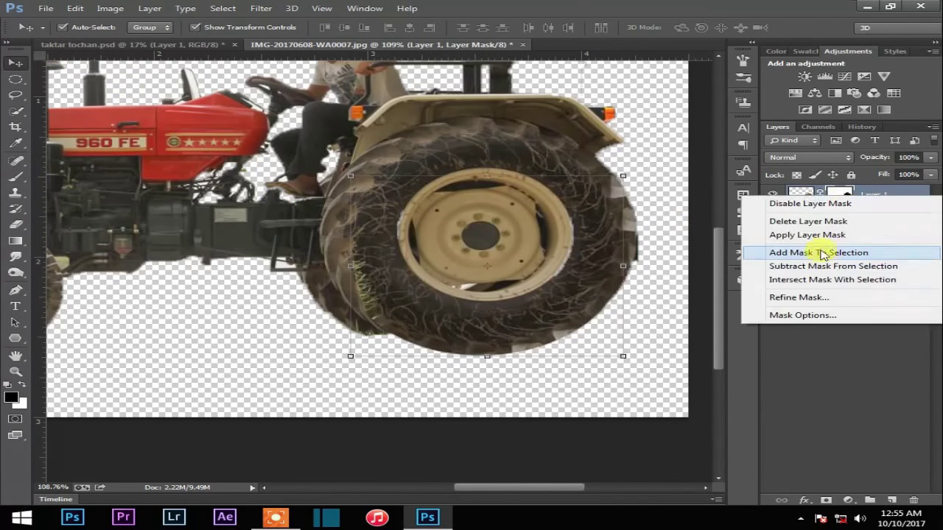
pyautogui.click(838, 219)
pyautogui.rightClick(838, 218)
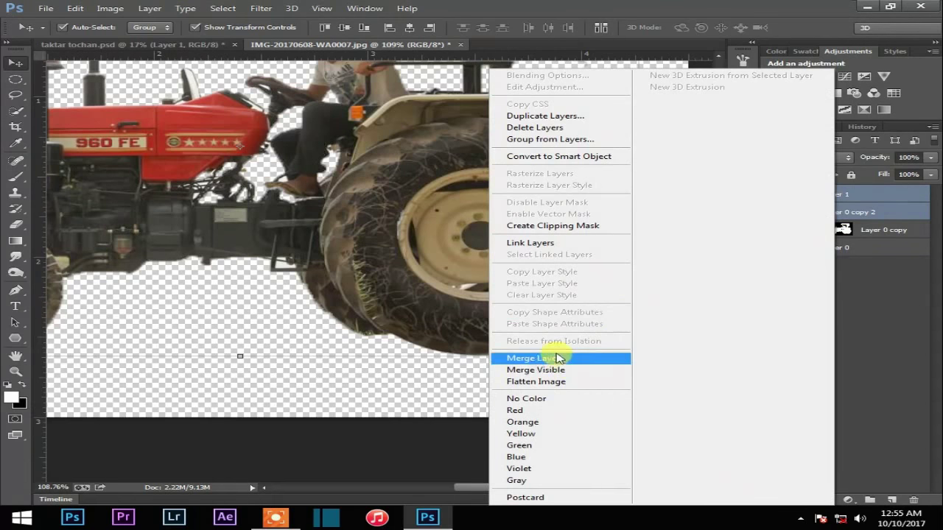
pyautogui.click(552, 361)
pyautogui.scroll(3, 416, 355)
pyautogui.scroll(-1, 416, 355)
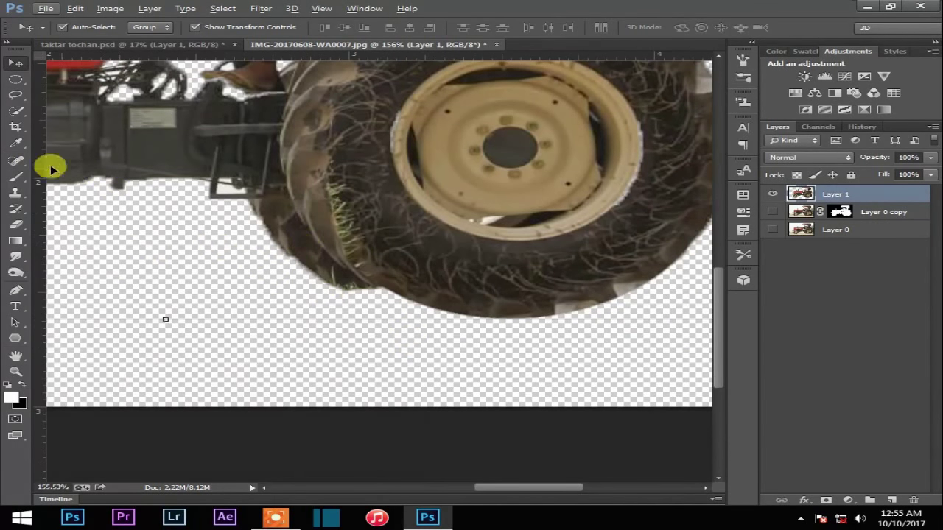
# Step: Copy an elliptical selection of the front wheel onto a new layer
pyautogui.click(15, 193)
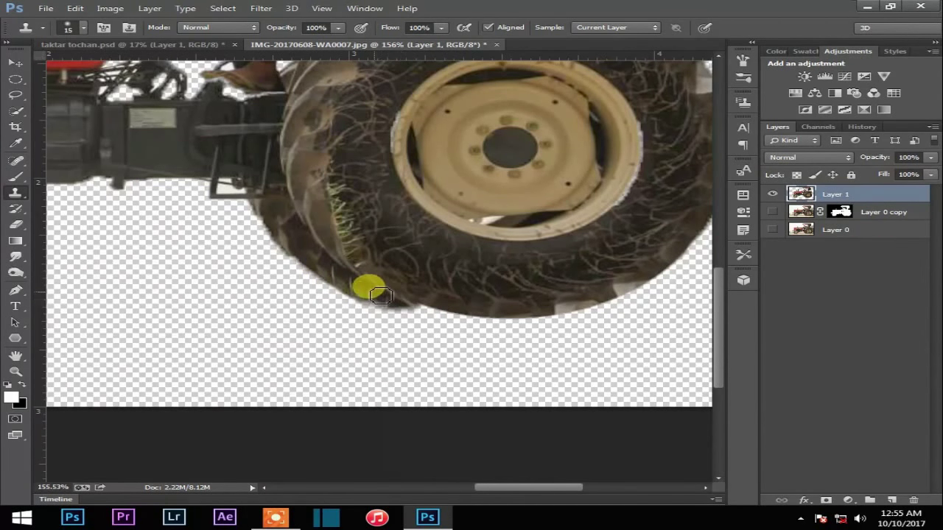
pyautogui.scroll(-5, 428, 310)
pyautogui.scroll(3, 244, 343)
pyautogui.scroll(1, 175, 326)
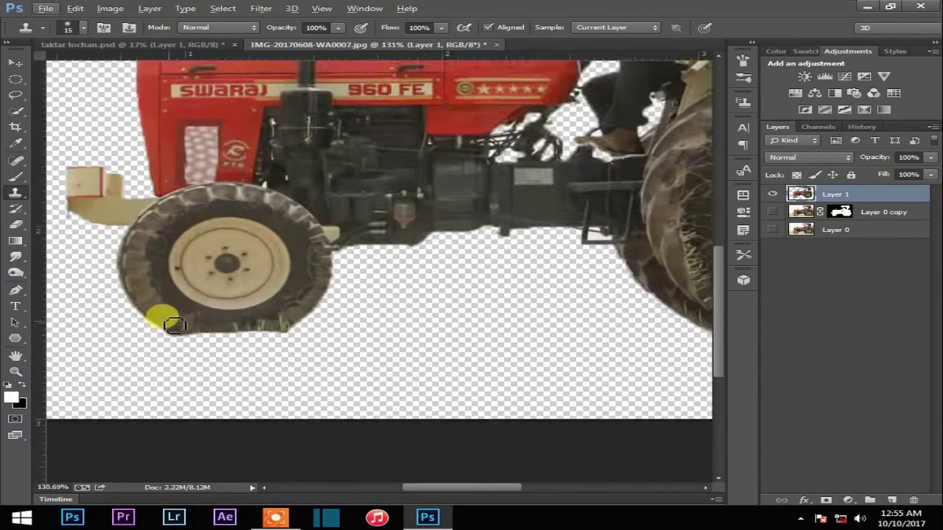
pyautogui.click(16, 79)
pyautogui.moveTo(165, 185); pyautogui.dragTo(324, 336)
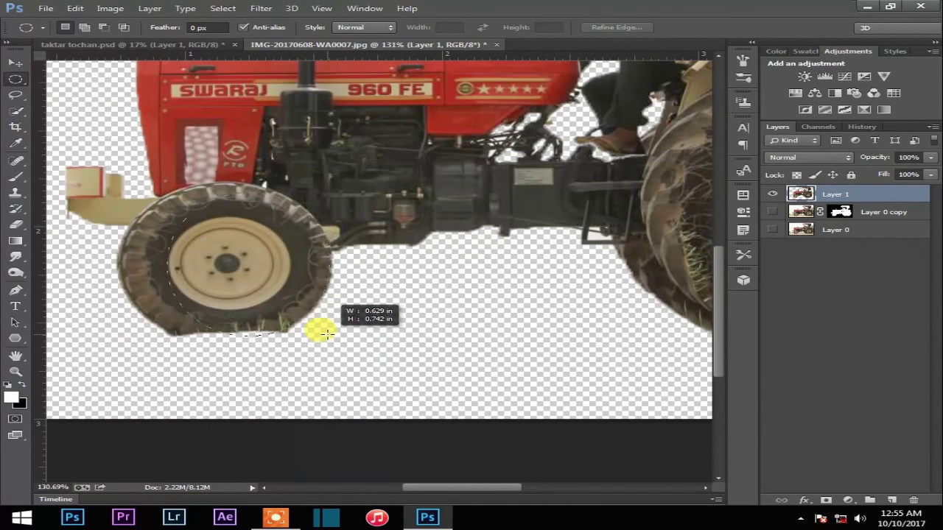
pyautogui.moveTo(331, 336); pyautogui.dragTo(332, 336)
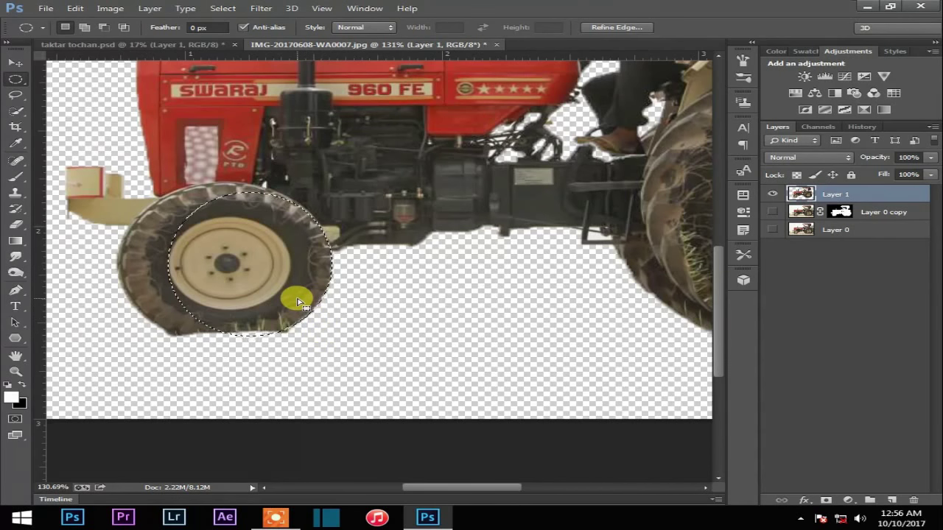
pyautogui.hotkey('ctrl', 'j')
# Step: Rotate the front wheel copy about 85 degrees and shift it slightly down-left
pyautogui.click(16, 62)
pyautogui.hotkey('ctrl', 't')
pyautogui.moveTo(337, 333); pyautogui.dragTo(357, 324)
pyautogui.moveTo(319, 259); pyautogui.dragTo(301, 284)
pyautogui.click(823, 28)
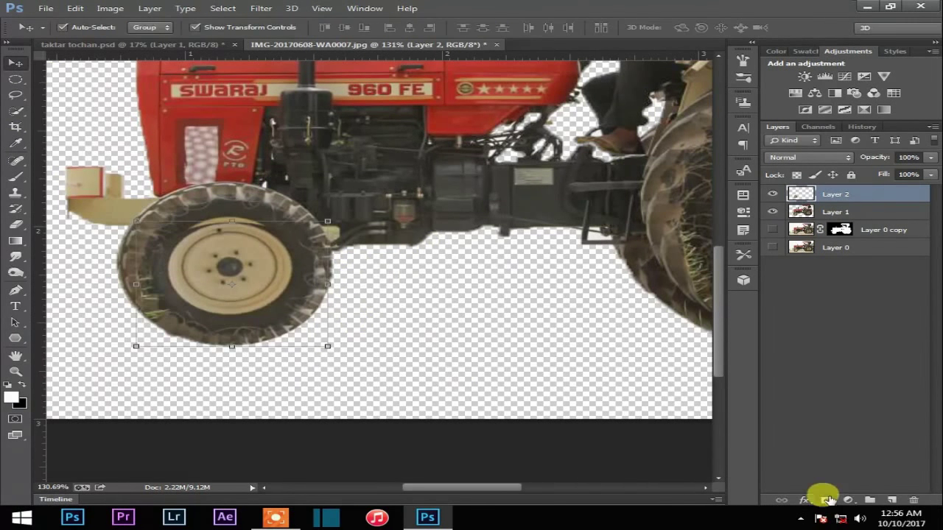
# Step: Add a layer mask and paint black around the front hub to blend the copy
pyautogui.click(826, 500)
pyautogui.click(16, 176)
pyautogui.press('x')
pyautogui.moveTo(227, 246)
pyautogui.mouseDown()
pyautogui.moveTo(303, 266)
pyautogui.moveTo(171, 280)
pyautogui.mouseUp()
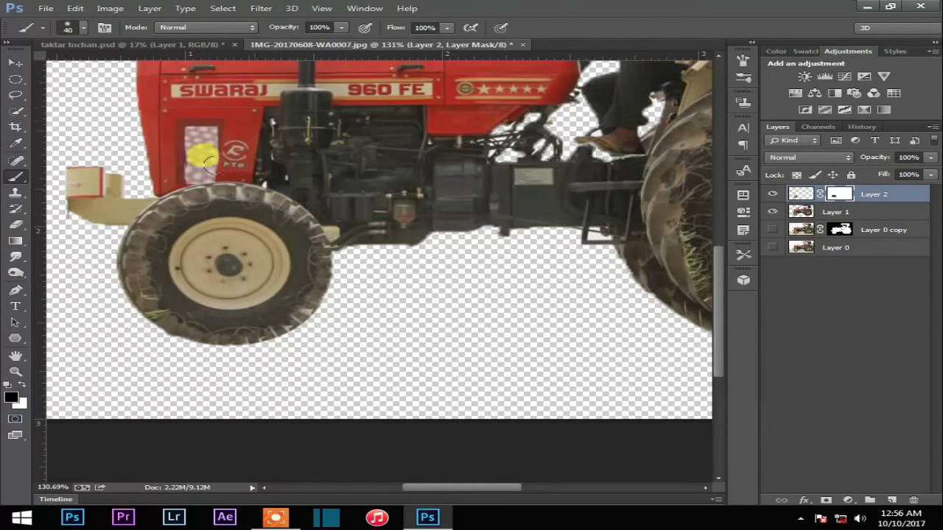
# Step: Apply the wheel's mask and merge the wheel layer with Layer 1
pyautogui.press('v')
pyautogui.rightClick(840, 196)
pyautogui.click(836, 234)
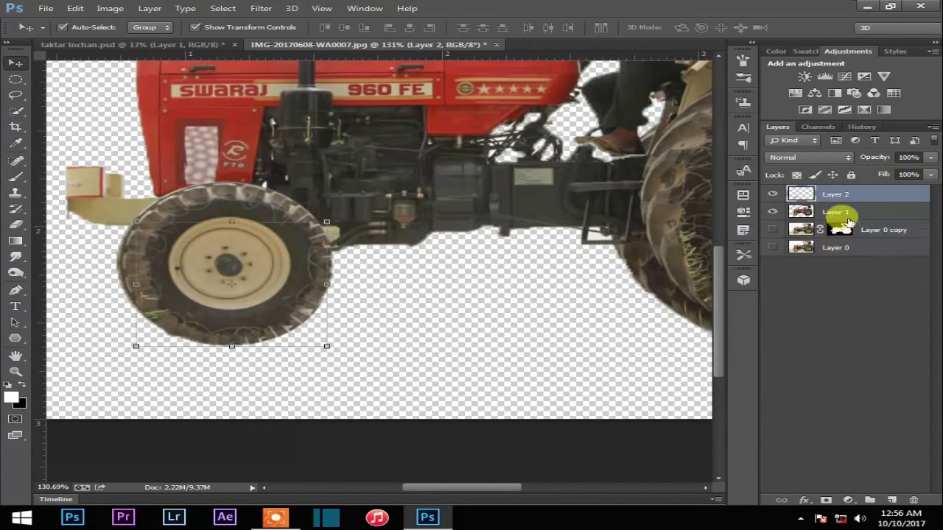
pyautogui.keyDown('shift'); pyautogui.click(842, 213); pyautogui.keyUp('shift')
pyautogui.rightClick(842, 212)
pyautogui.click(543, 358)
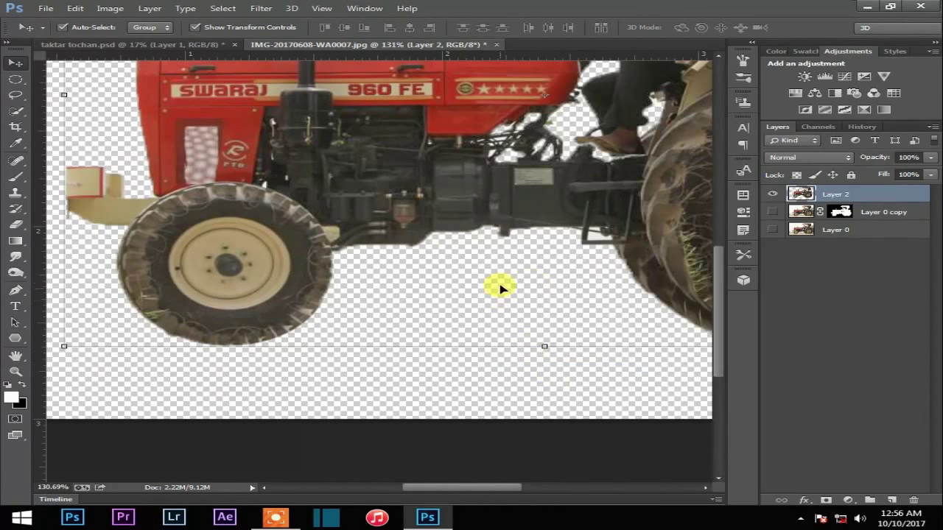
# Step: Duplicate the merged tractor layer as Layer 2 copy
pyautogui.scroll(-2, 529, 262)
pyautogui.scroll(-1, 543, 294)
pyautogui.scroll(2, 636, 301)
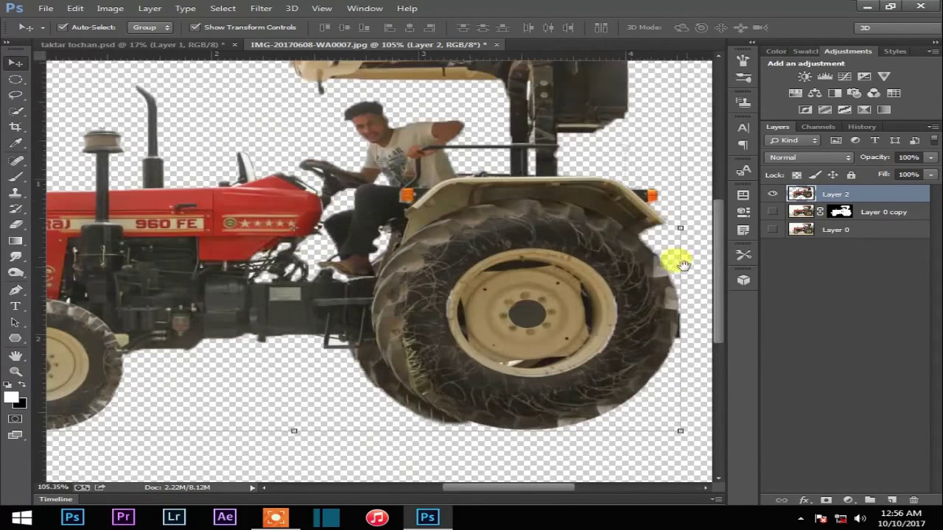
pyautogui.scroll(1, 674, 257)
pyautogui.hotkey('ctrl', 'j')
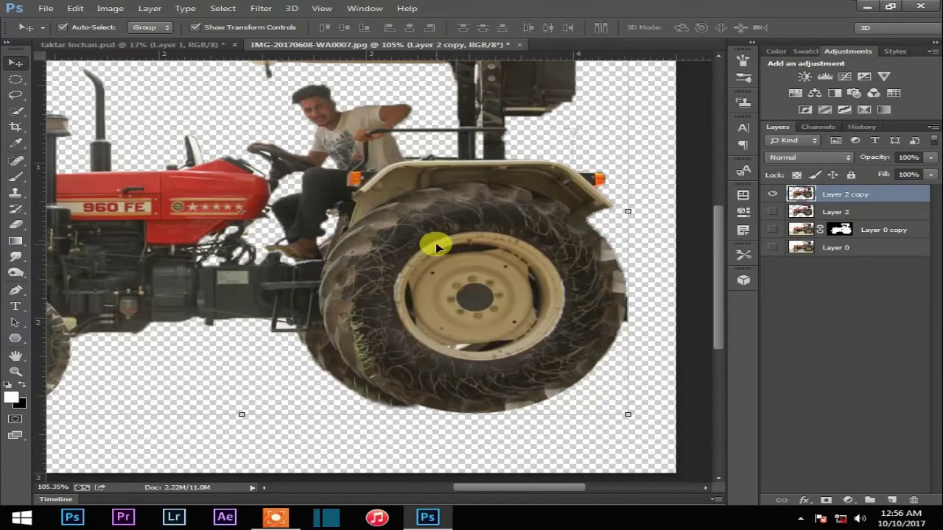
# Step: Smudge the dark tire texture along the rear tire's right edge
pyautogui.click(15, 257)
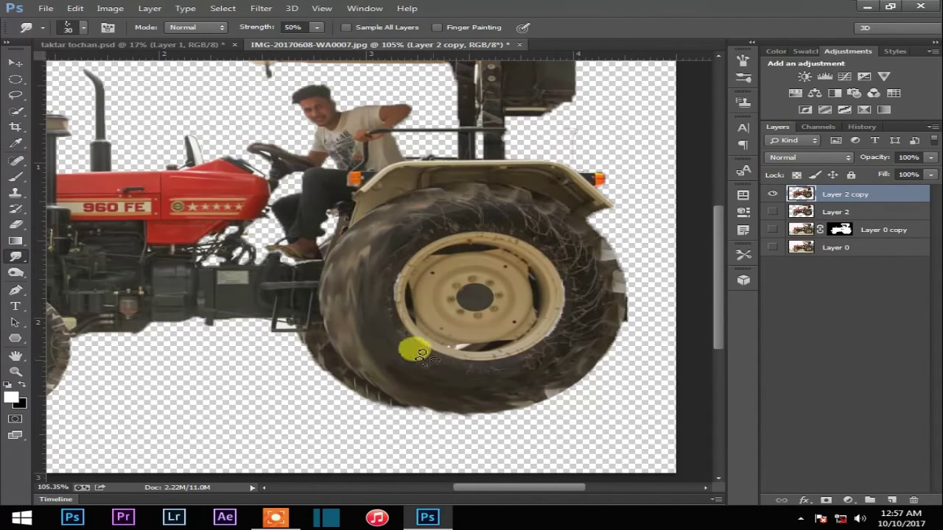
pyautogui.moveTo(538, 356); pyautogui.dragTo(582, 274)
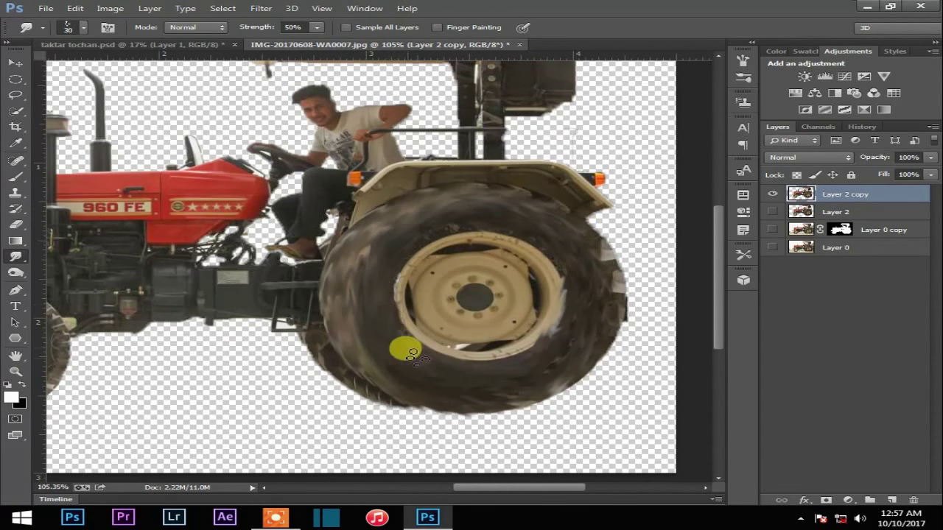
pyautogui.moveTo(582, 358); pyautogui.dragTo(619, 271)
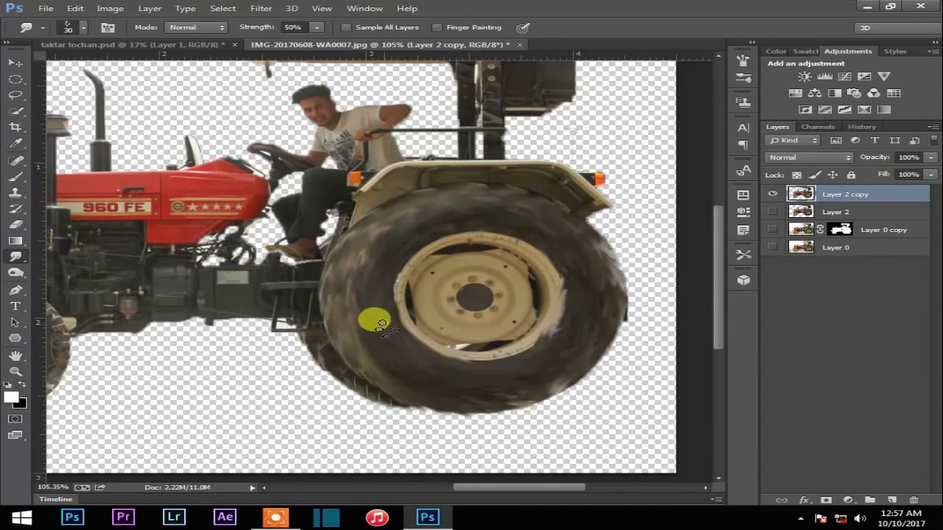
# Step: Clone-stamp tire texture over the whitish rim patches on the left and right edges
pyautogui.click(15, 192)
pyautogui.press('super')
pyautogui.press('super')
pyautogui.click(560, 324)
pyautogui.click(492, 208)
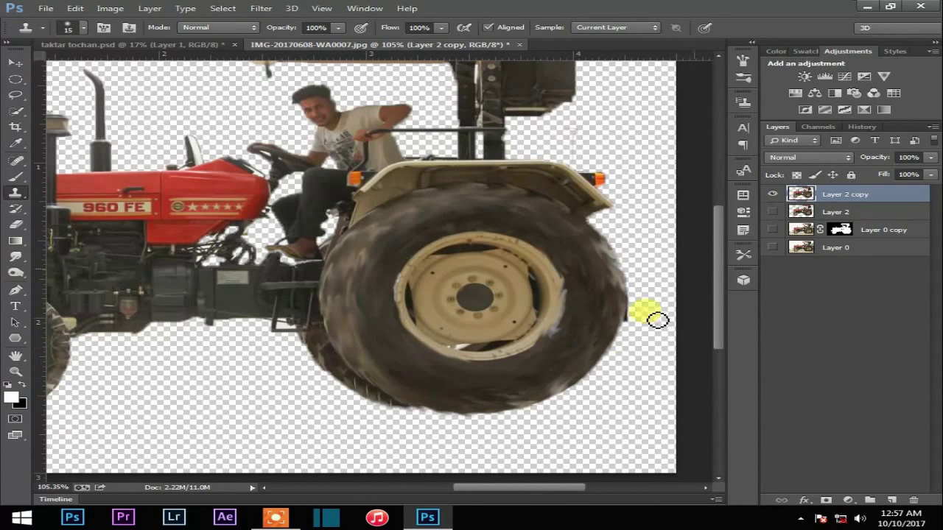
pyautogui.moveTo(559, 336)
pyautogui.mouseDown()
pyautogui.moveTo(560, 273)
pyautogui.moveTo(564, 325)
pyautogui.mouseUp()
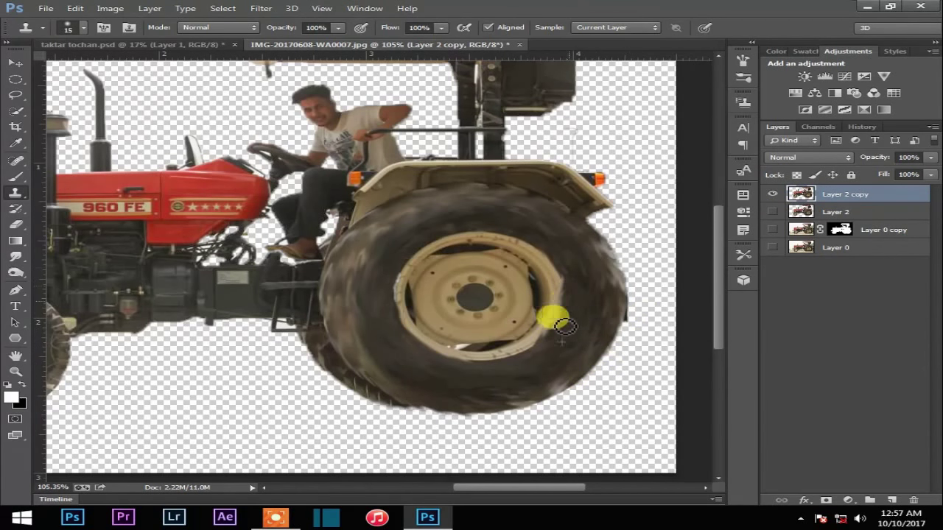
pyautogui.moveTo(392, 277); pyautogui.dragTo(393, 304)
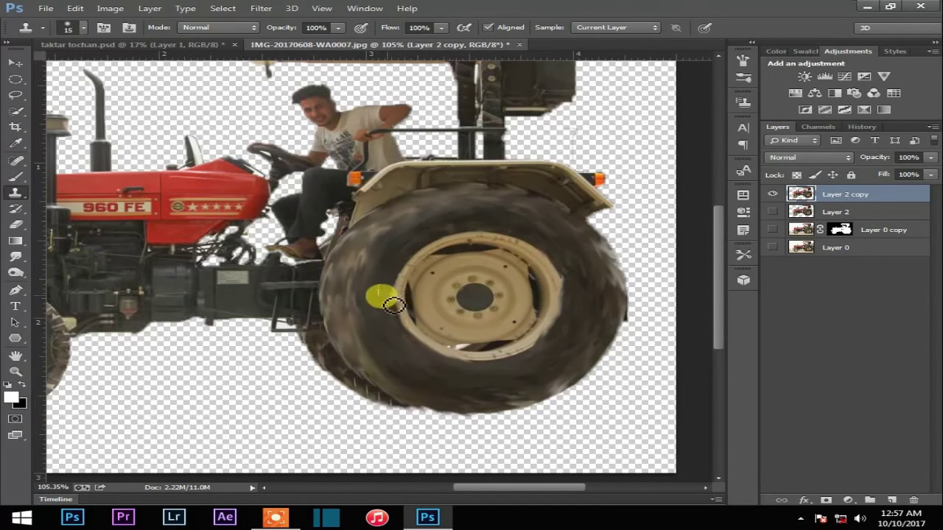
pyautogui.moveTo(568, 299)
pyautogui.mouseDown()
pyautogui.moveTo(537, 337)
pyautogui.moveTo(572, 315)
pyautogui.mouseUp()
# Step: Return to the Smudge tool for further smoothing of the rear tire
pyautogui.click(15, 255)
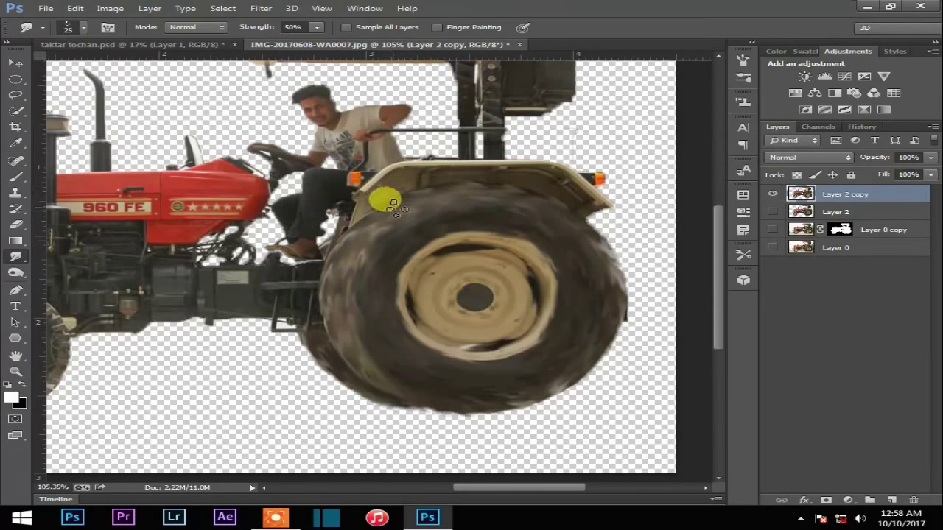
pyautogui.scroll(-3, 396, 320)
pyautogui.scroll(-2, 568, 326)
pyautogui.scroll(6, 589, 317)
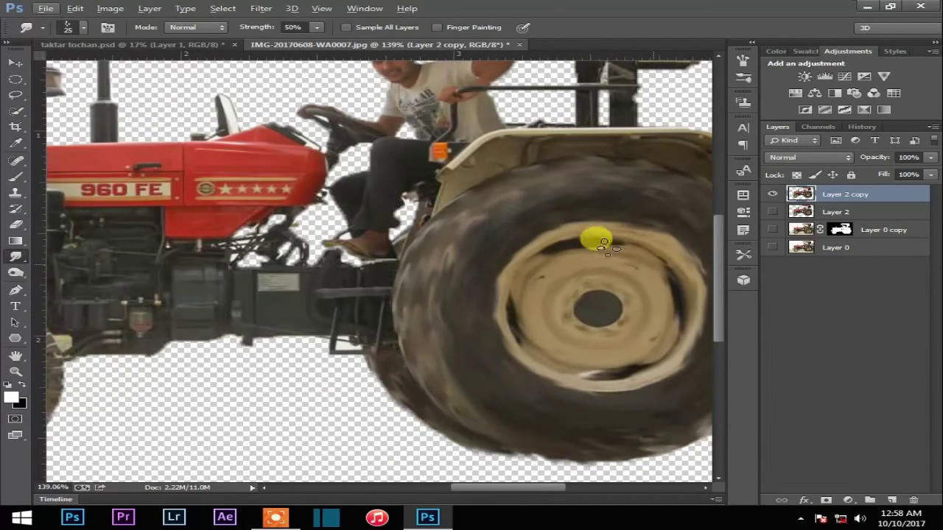
pyautogui.scroll(-2, 560, 308)
pyautogui.scroll(-3, 488, 226)
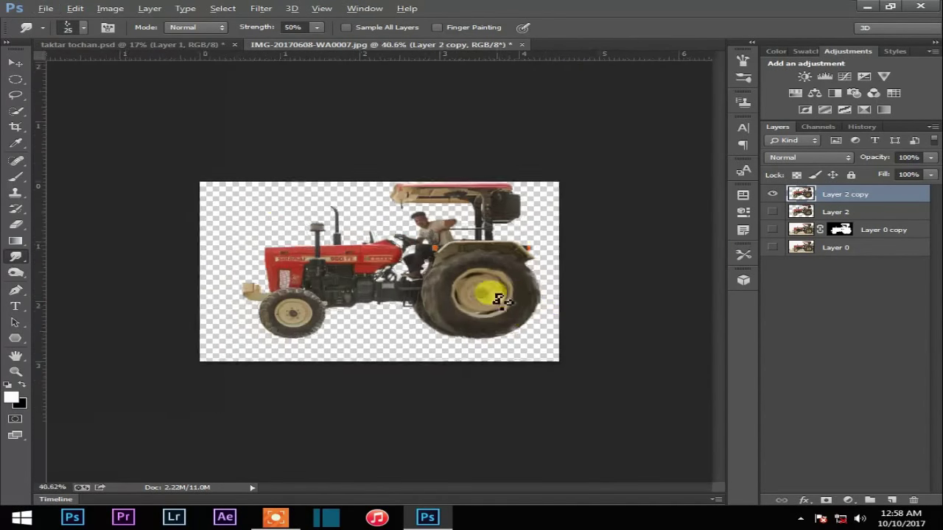
# Step: Drag the cut-out tractor layer into the crowd composite document
pyautogui.hotkey('ctrl', '0')
pyautogui.press('v')
pyautogui.moveTo(253, 244)
pyautogui.mouseDown()
pyautogui.moveTo(200, 47)
pyautogui.moveTo(406, 234)
pyautogui.mouseUp()
pyautogui.moveTo(860, 233); pyautogui.dragTo(848, 193)
# Step: Tilt the tractor nose-up into a wheelie below Layer 3, refining rotation about 3 degrees
pyautogui.moveTo(383, 180)
pyautogui.mouseDown()
pyautogui.moveTo(374, 257)
pyautogui.moveTo(337, 242)
pyautogui.mouseUp()
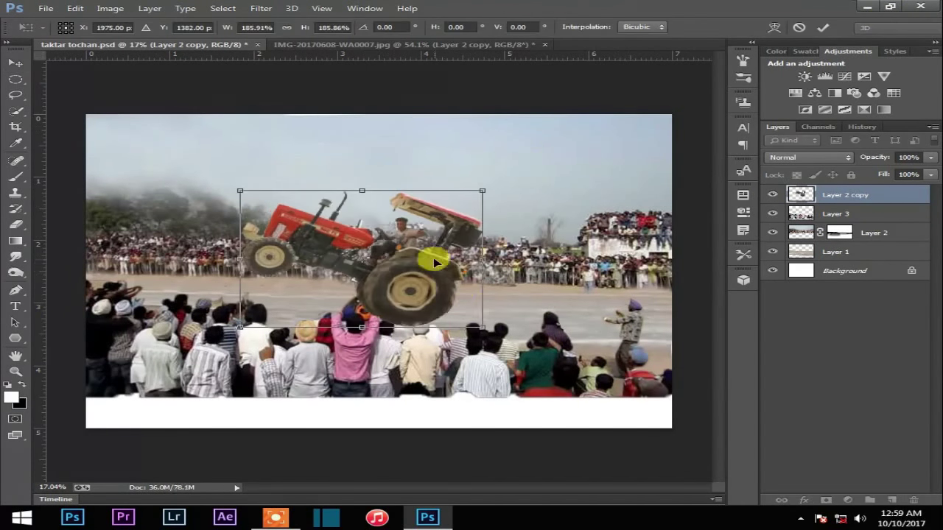
pyautogui.click(825, 27)
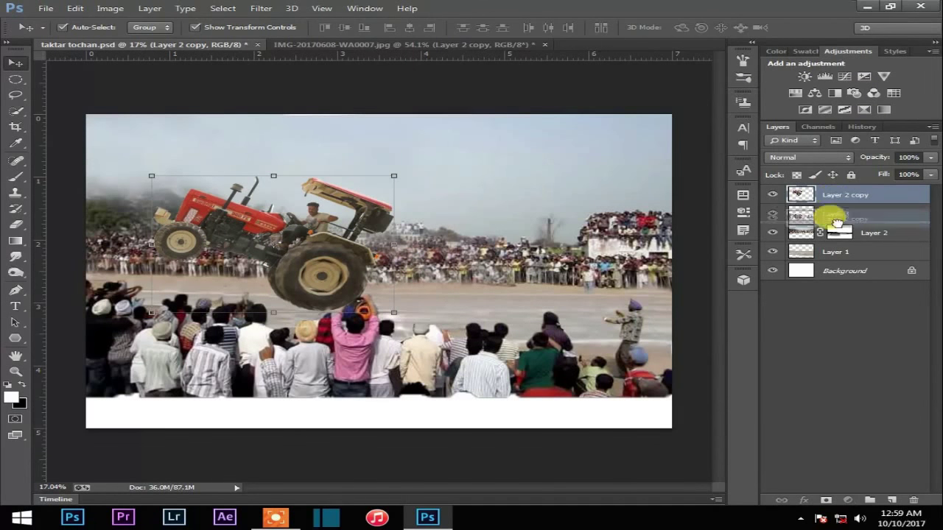
pyautogui.moveTo(846, 194); pyautogui.dragTo(821, 213)
pyautogui.moveTo(361, 215); pyautogui.dragTo(357, 227)
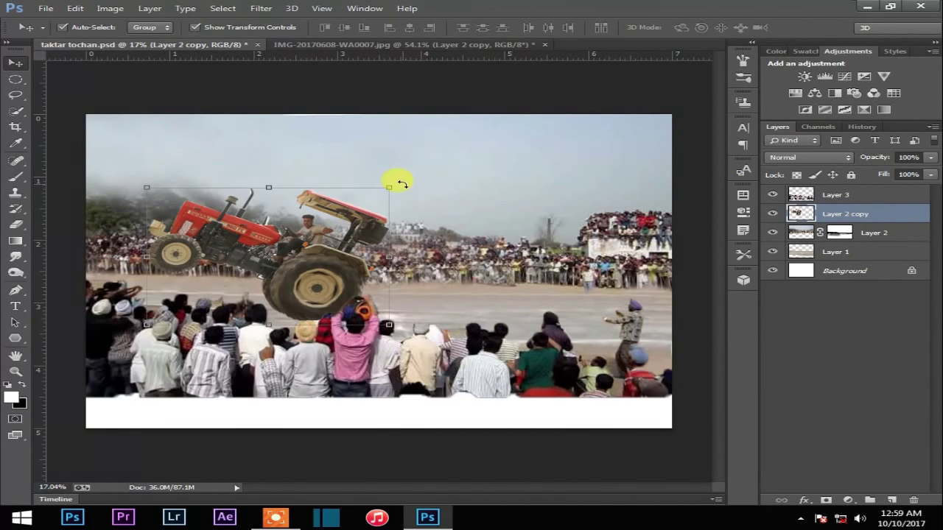
pyautogui.moveTo(407, 186); pyautogui.dragTo(390, 197)
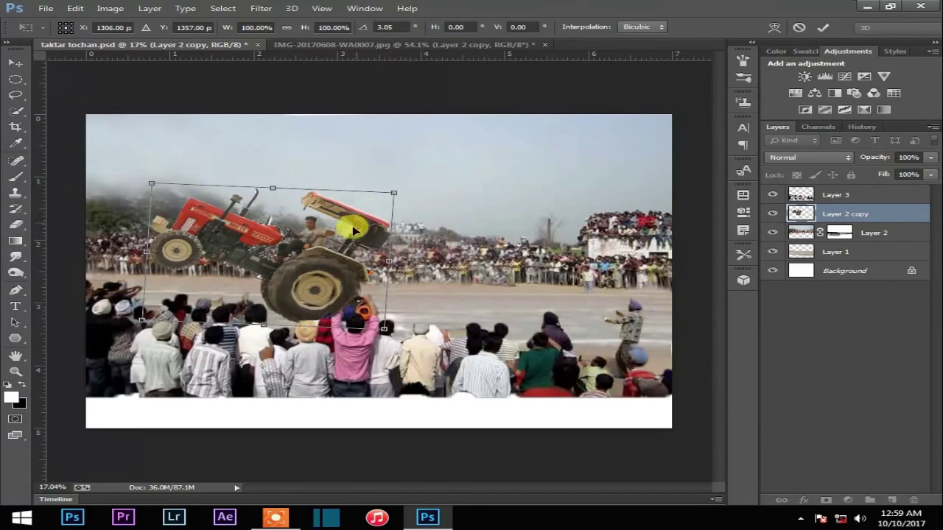
pyautogui.moveTo(317, 250); pyautogui.dragTo(302, 267)
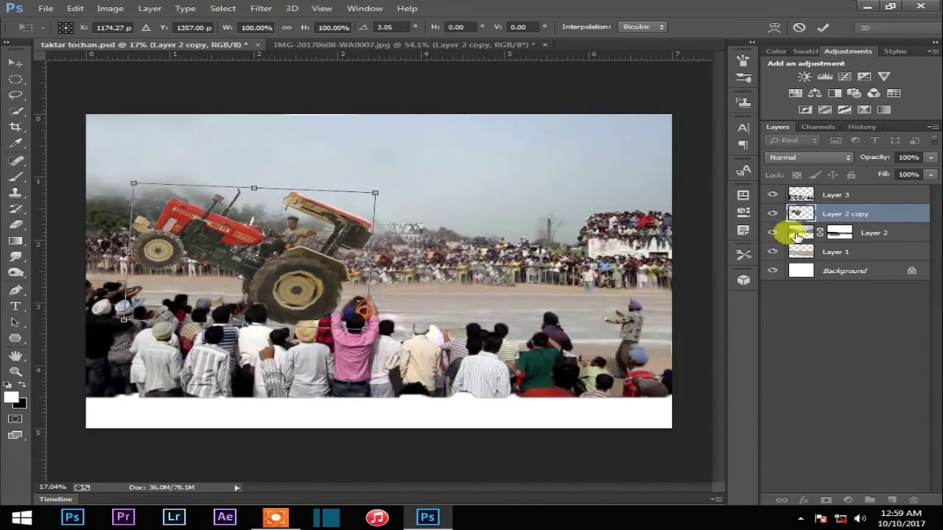
pyautogui.click(823, 27)
# Step: Hide Layer 3's foreground crowd and warp the tractor by its bottom-right and top-left corners
pyautogui.click(772, 195)
pyautogui.scroll(1, 204, 282)
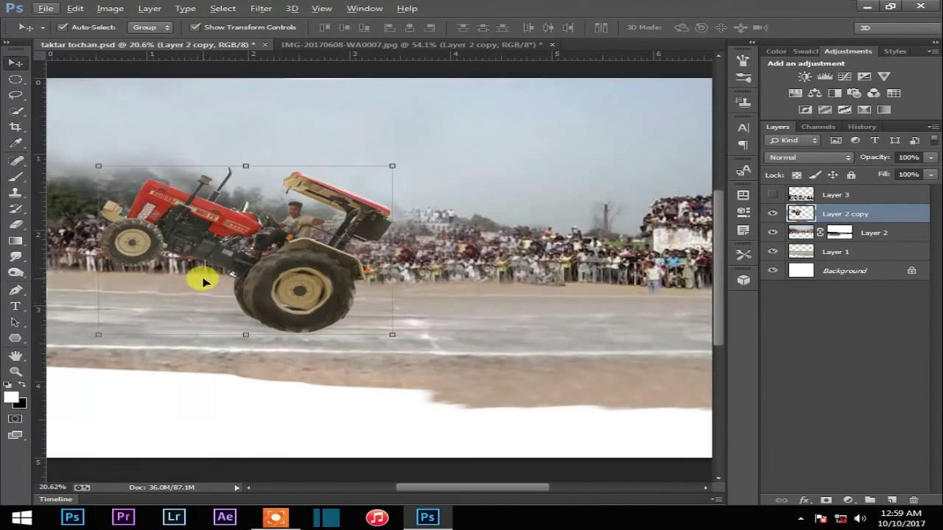
pyautogui.hotkey('ctrl', 't')
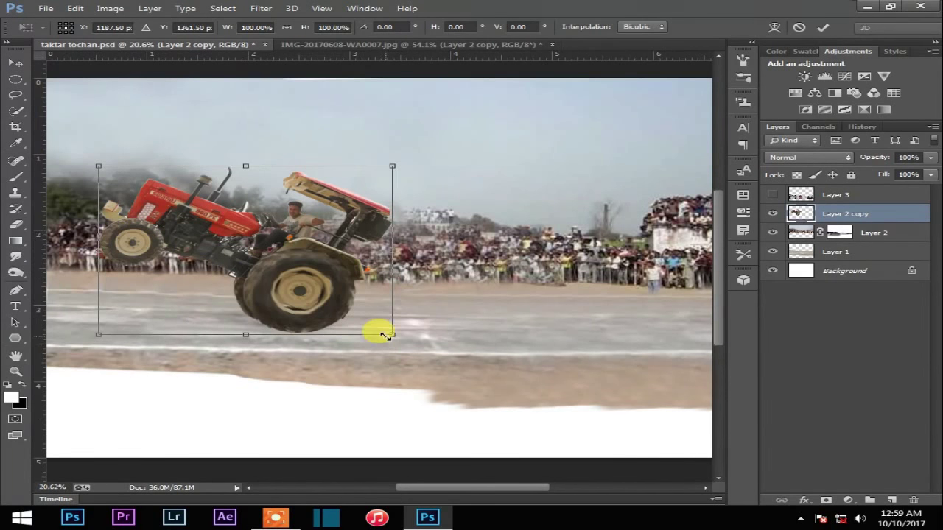
pyautogui.rightClick(367, 237)
pyautogui.click(421, 337)
pyautogui.moveTo(393, 335)
pyautogui.mouseDown()
pyautogui.moveTo(409, 351)
pyautogui.moveTo(405, 344)
pyautogui.mouseUp()
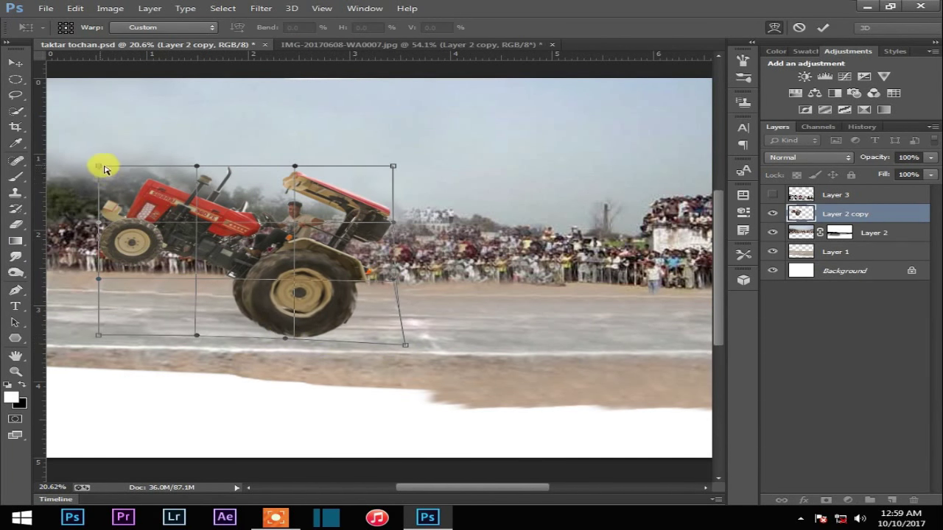
pyautogui.moveTo(104, 169); pyautogui.dragTo(109, 177)
pyautogui.click(828, 28)
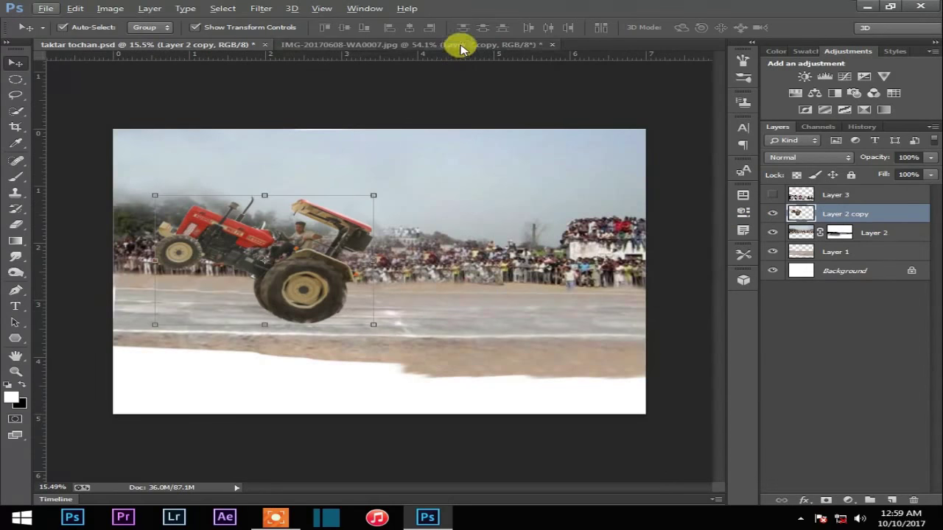
pyautogui.moveTo(459, 44); pyautogui.dragTo(680, 62)
# Step: Open IMG_6041.JPG from E:\photoshope\crate, passing it through Camera Raw unchanged
pyautogui.hotkey('ctrl', 'o')
pyautogui.click(286, 244)
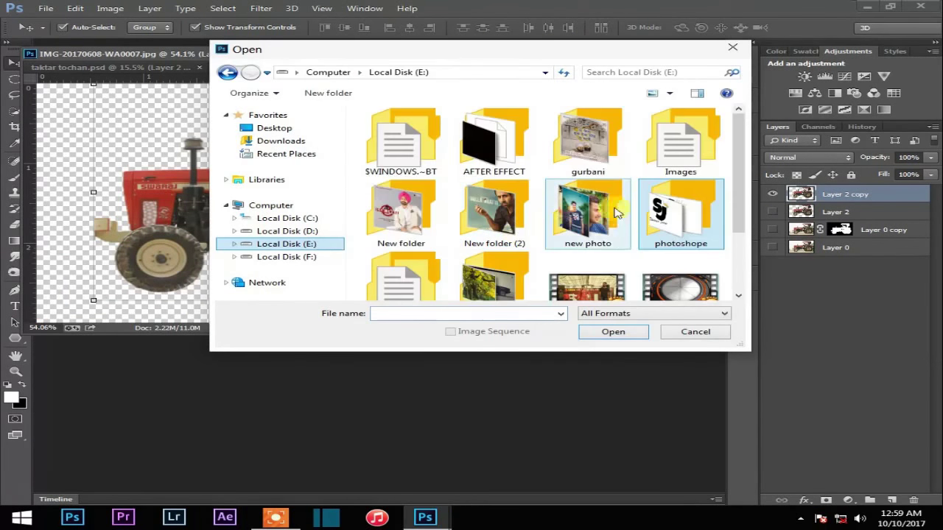
pyautogui.doubleClick(648, 217)
pyautogui.doubleClick(426, 230)
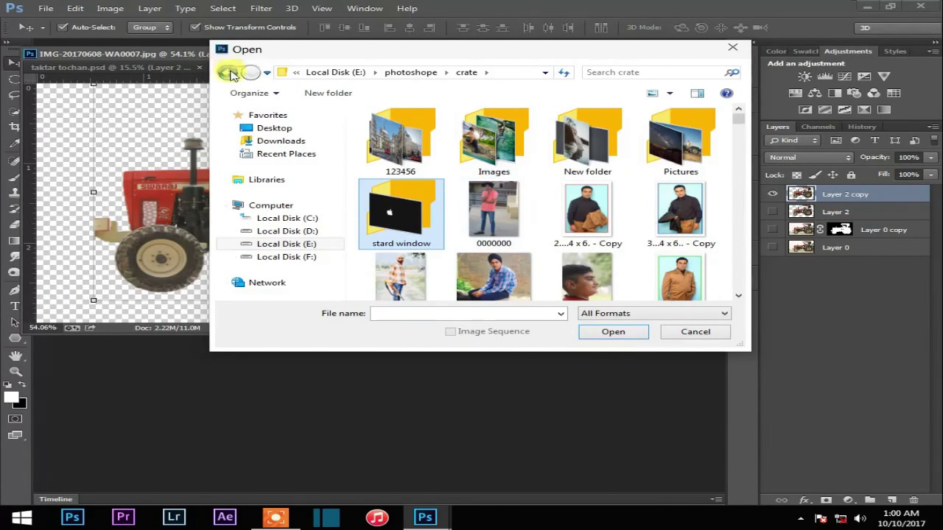
pyautogui.click(493, 214)
pyautogui.scroll(-5, 516, 235)
pyautogui.scroll(-5, 515, 239)
pyautogui.scroll(-5, 518, 245)
pyautogui.scroll(-5, 518, 245)
pyautogui.scroll(-5, 518, 243)
pyautogui.scroll(-5, 516, 236)
pyautogui.scroll(-2, 514, 228)
pyautogui.scroll(5, 508, 232)
pyautogui.scroll(5, 493, 236)
pyautogui.scroll(-3, 472, 235)
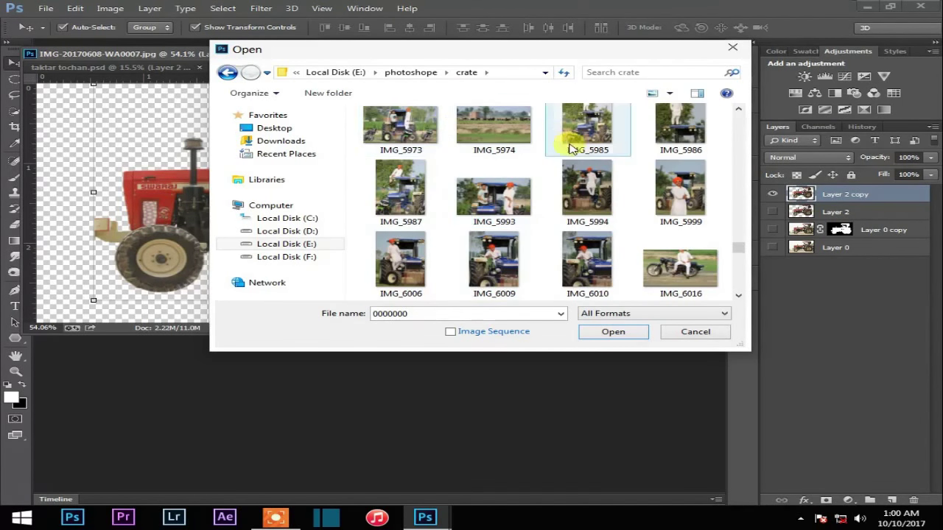
pyautogui.scroll(2, 569, 147)
pyautogui.scroll(3, 545, 168)
pyautogui.scroll(3, 565, 182)
pyautogui.scroll(2, 566, 187)
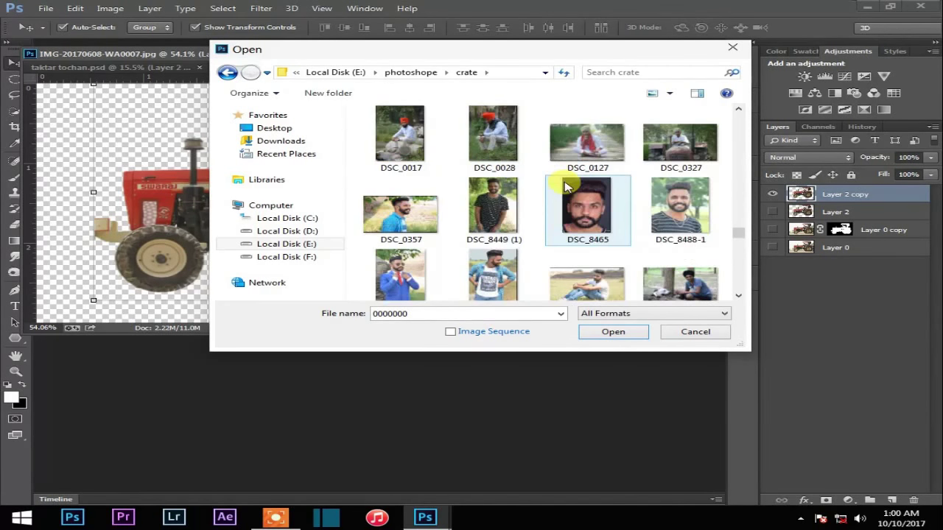
pyautogui.scroll(-3, 564, 185)
pyautogui.scroll(-3, 560, 188)
pyautogui.scroll(-3, 558, 185)
pyautogui.scroll(-2, 589, 198)
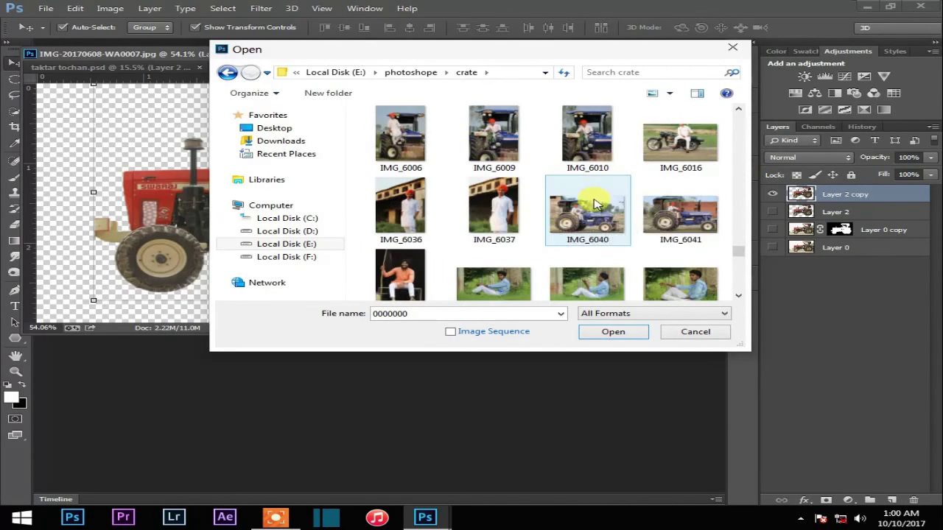
pyautogui.click(676, 212)
pyautogui.click(612, 331)
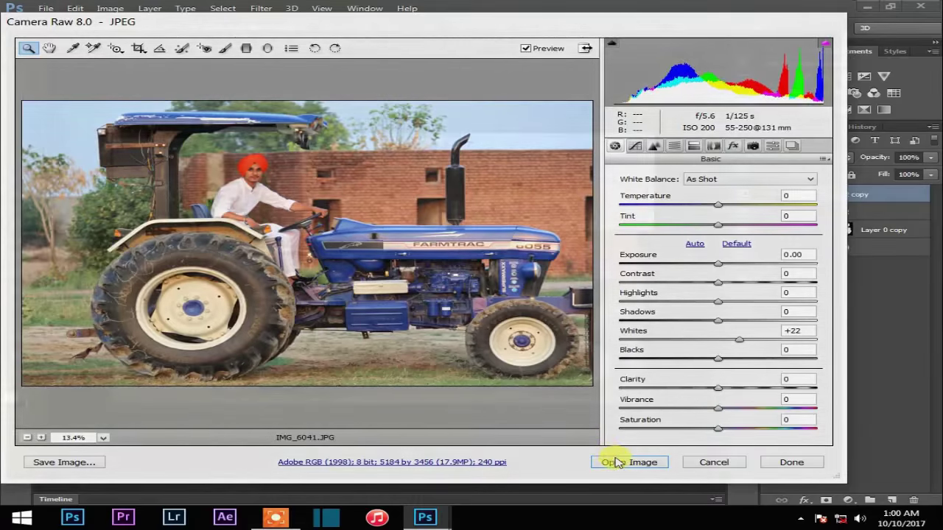
pyautogui.click(618, 462)
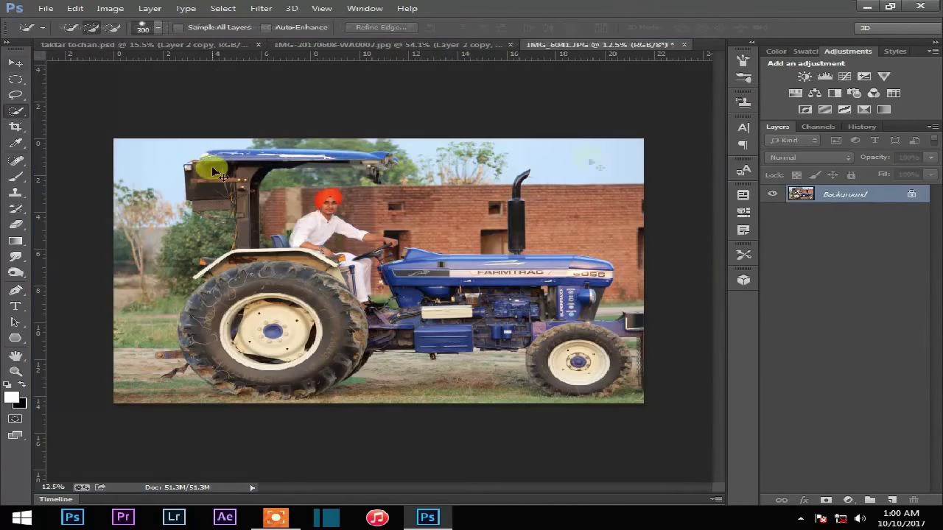
# Step: Unlock the background as Layer 0 and quick-select the roof, canopy post, rear tire, engine and hood
pyautogui.press('Return')
pyautogui.moveTo(248, 162); pyautogui.dragTo(383, 175)
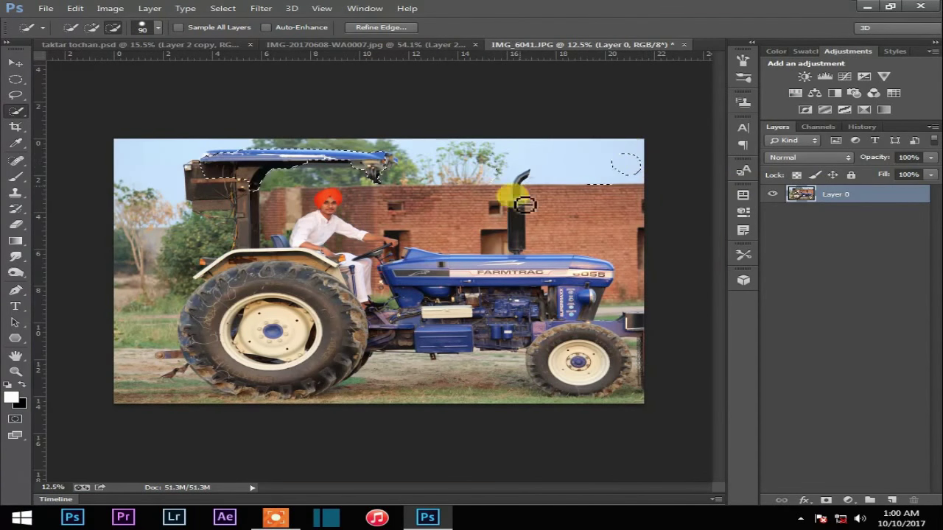
pyautogui.scroll(2, 375, 172)
pyautogui.moveTo(311, 221); pyautogui.dragTo(105, 241)
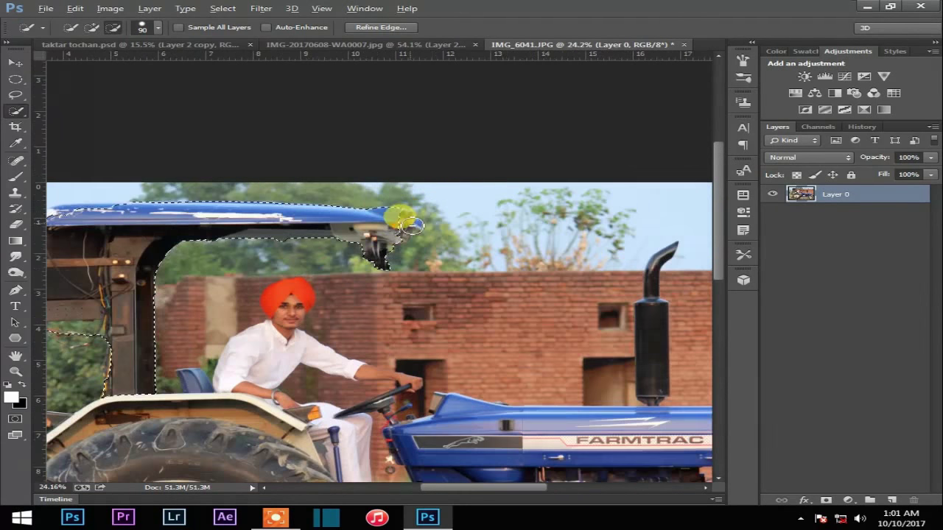
pyautogui.scroll(-2, 105, 241)
pyautogui.moveTo(248, 327)
pyautogui.mouseDown()
pyautogui.moveTo(452, 319)
pyautogui.moveTo(432, 304)
pyautogui.mouseUp()
pyautogui.scroll(2, 432, 304)
pyautogui.moveTo(415, 353)
pyautogui.mouseDown()
pyautogui.moveTo(252, 425)
pyautogui.moveTo(278, 437)
pyautogui.moveTo(326, 368)
pyautogui.mouseUp()
pyautogui.click(564, 280)
pyautogui.scroll(2, 564, 280)
pyautogui.moveTo(316, 273)
pyautogui.mouseDown()
pyautogui.moveTo(446, 234)
pyautogui.moveTo(259, 263)
pyautogui.moveTo(520, 248)
pyautogui.moveTo(375, 332)
pyautogui.moveTo(568, 396)
pyautogui.moveTo(630, 341)
pyautogui.moveTo(617, 311)
pyautogui.moveTo(655, 368)
pyautogui.mouseUp()
# Step: Add the rear fender, hitch, exhaust stack and curved upper exhaust pipe to the selection
pyautogui.scroll(2, 655, 368)
pyautogui.moveTo(543, 326)
pyautogui.mouseDown()
pyautogui.moveTo(573, 317)
pyautogui.moveTo(505, 330)
pyautogui.moveTo(297, 337)
pyautogui.mouseUp()
pyautogui.scroll(-3, 297, 337)
pyautogui.moveTo(276, 284)
pyautogui.mouseDown()
pyautogui.moveTo(496, 332)
pyautogui.moveTo(308, 395)
pyautogui.moveTo(564, 346)
pyautogui.moveTo(392, 372)
pyautogui.moveTo(390, 355)
pyautogui.moveTo(415, 337)
pyautogui.mouseUp()
pyautogui.scroll(-3, 415, 337)
pyautogui.scroll(1, 444, 236)
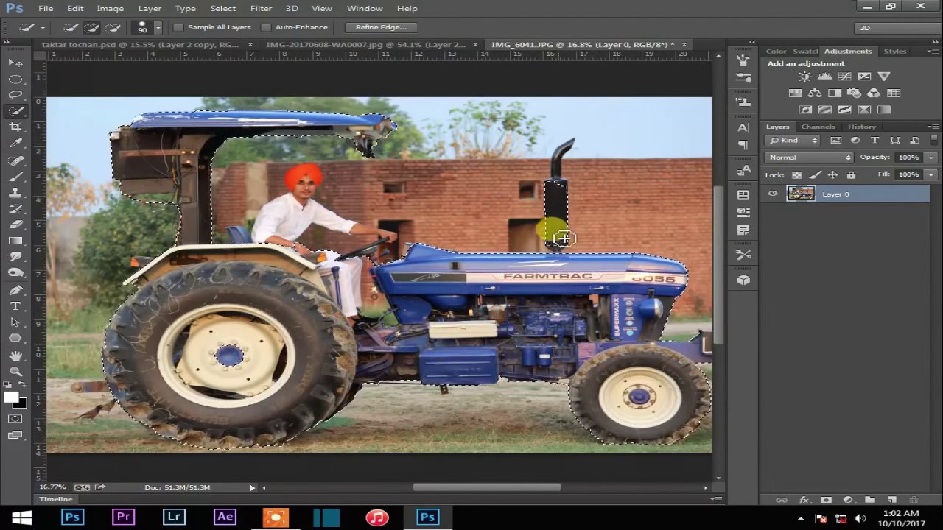
pyautogui.moveTo(553, 238); pyautogui.dragTo(613, 255)
pyautogui.scroll(2, 613, 255)
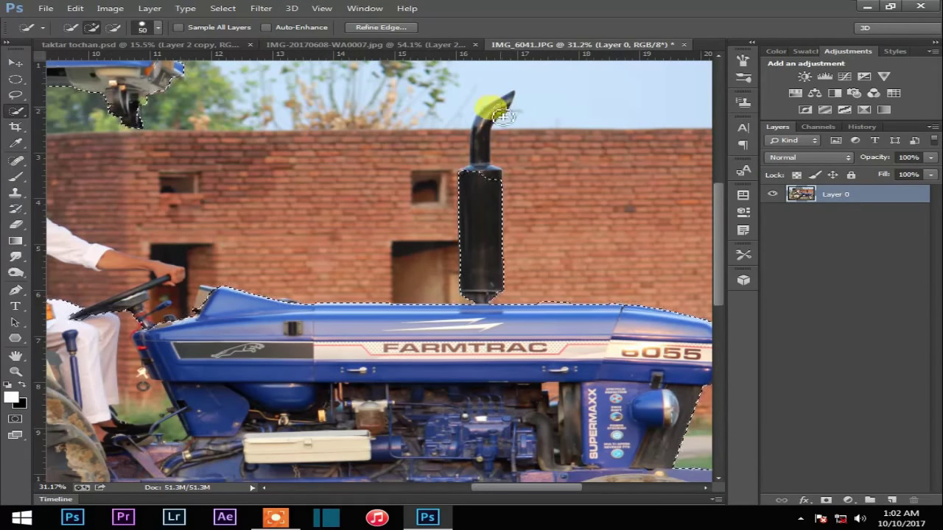
pyautogui.moveTo(497, 105)
pyautogui.mouseDown()
pyautogui.moveTo(490, 140)
pyautogui.moveTo(503, 160)
pyautogui.mouseUp()
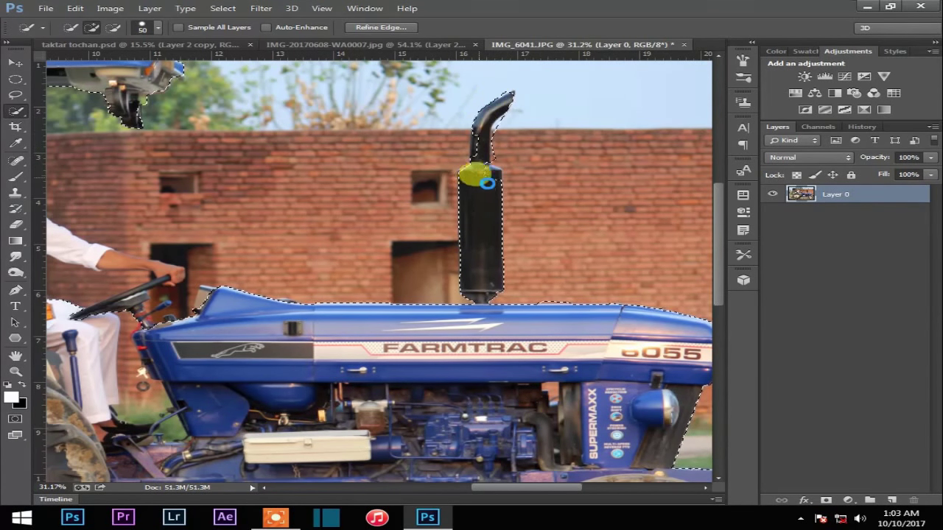
# Step: With the brush shrunk to 25, add the driver's turban, shoulder, arm and cab's left side
pyautogui.press('[')
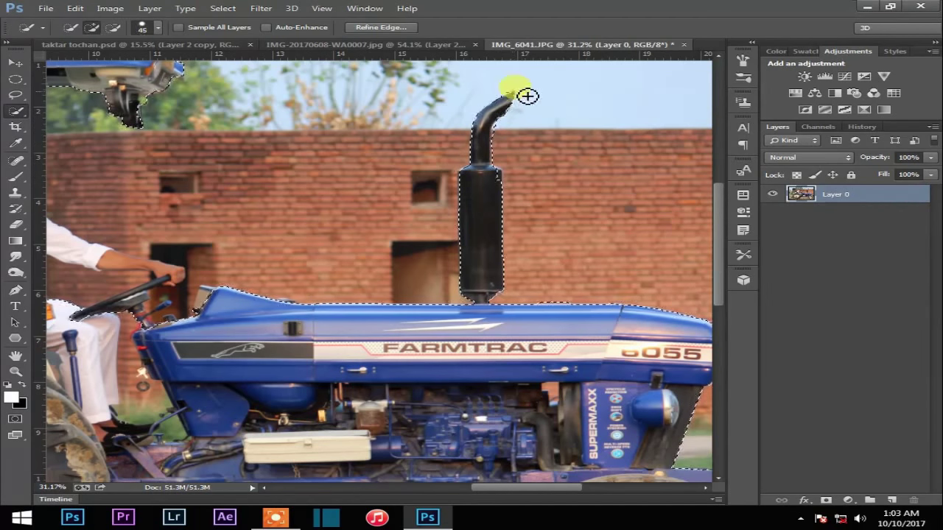
pyautogui.scroll(2, 501, 140)
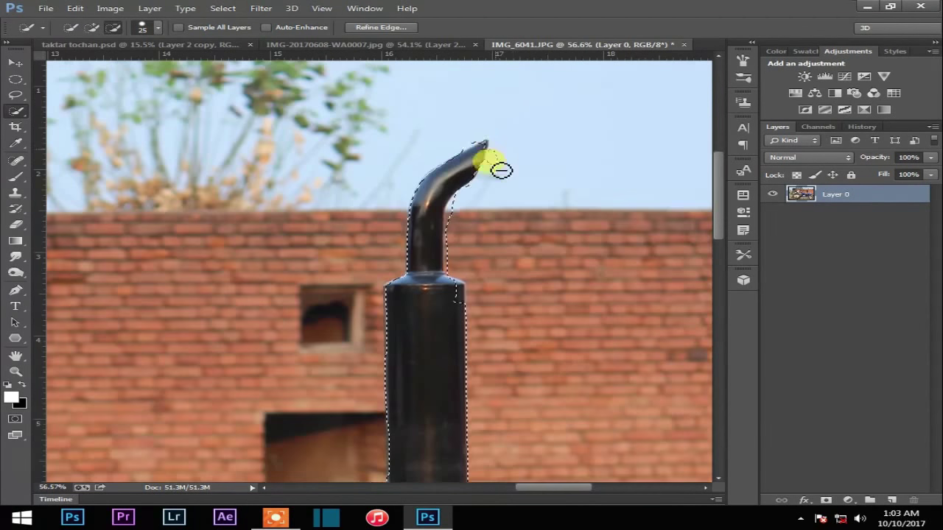
pyautogui.scroll(-2, 480, 243)
pyautogui.scroll(2, 530, 317)
pyautogui.scroll(-1, 577, 337)
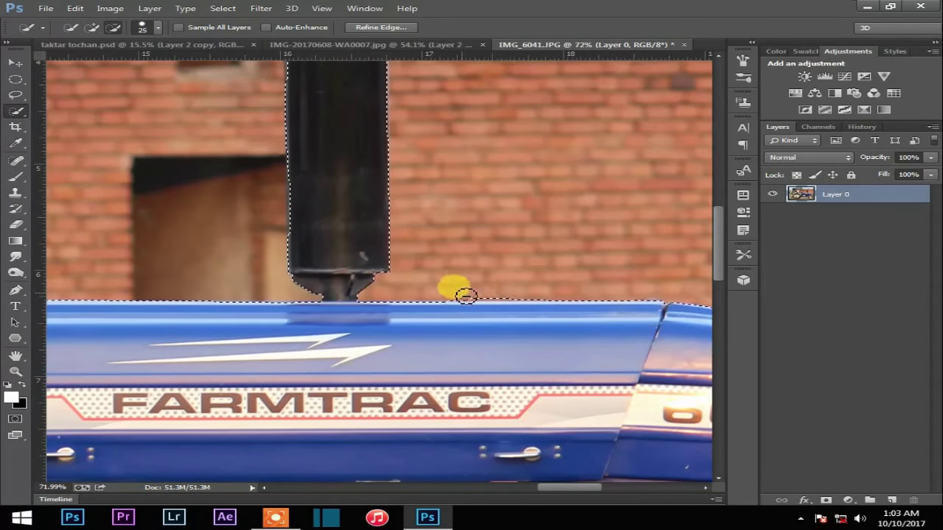
pyautogui.scroll(-2, 459, 290)
pyautogui.scroll(2, 337, 320)
pyautogui.moveTo(241, 253); pyautogui.dragTo(285, 185)
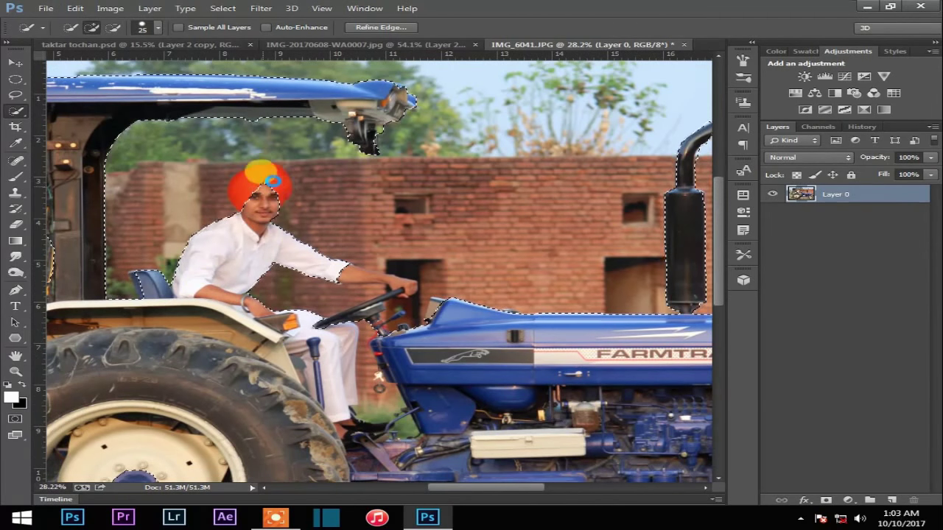
pyautogui.moveTo(230, 149)
pyautogui.mouseDown()
pyautogui.moveTo(284, 130)
pyautogui.moveTo(284, 158)
pyautogui.moveTo(147, 284)
pyautogui.moveTo(232, 230)
pyautogui.moveTo(400, 280)
pyautogui.moveTo(375, 312)
pyautogui.moveTo(299, 294)
pyautogui.moveTo(421, 319)
pyautogui.moveTo(410, 280)
pyautogui.moveTo(390, 326)
pyautogui.moveTo(376, 328)
pyautogui.moveTo(373, 314)
pyautogui.moveTo(400, 301)
pyautogui.moveTo(372, 337)
pyautogui.moveTo(382, 406)
pyautogui.mouseUp()
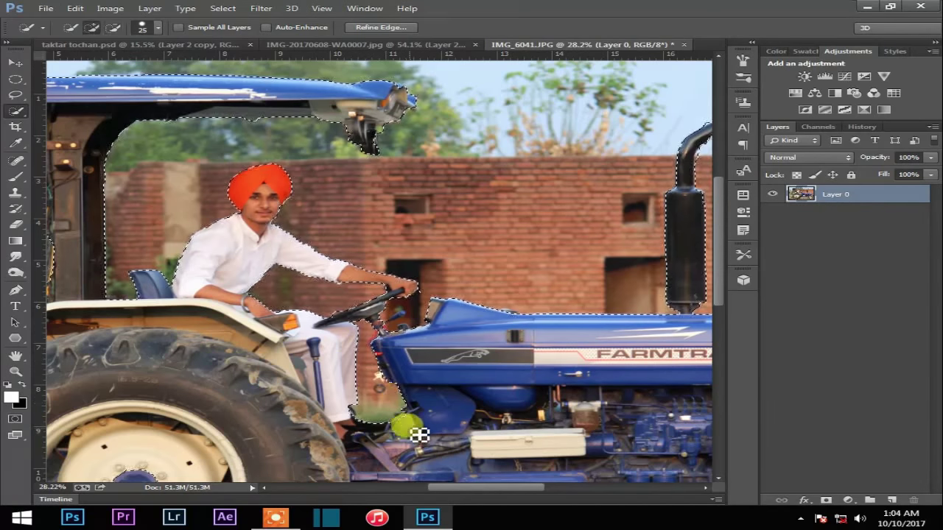
# Step: Subtract stray background near the cab and duplicate the photo layer
pyautogui.scroll(-5, 269, 333)
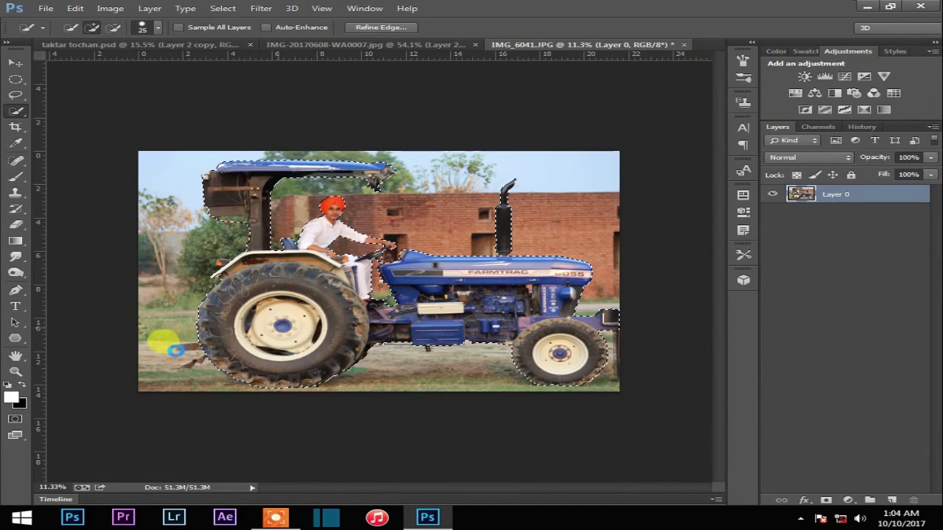
pyautogui.scroll(3, 174, 339)
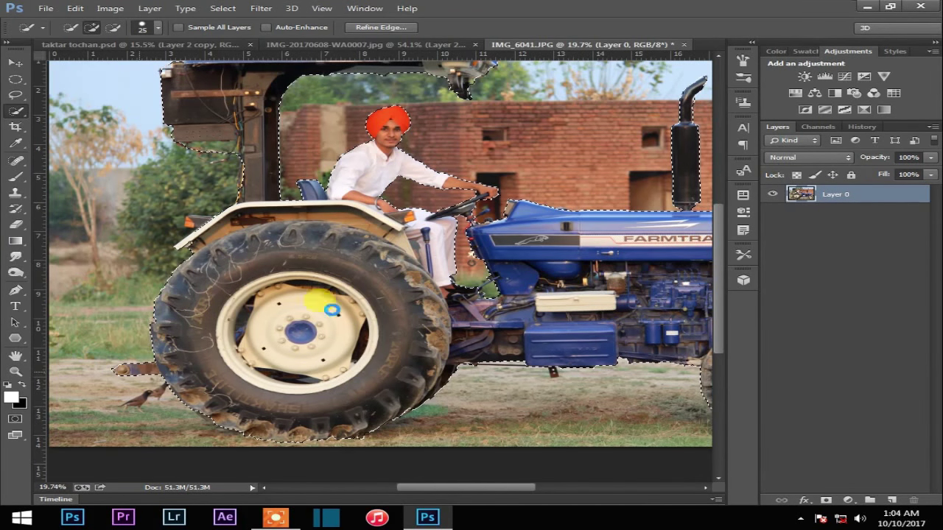
pyautogui.keyDown('alt'); pyautogui.moveTo(194, 145); pyautogui.dragTo(243, 158); pyautogui.keyUp('alt')
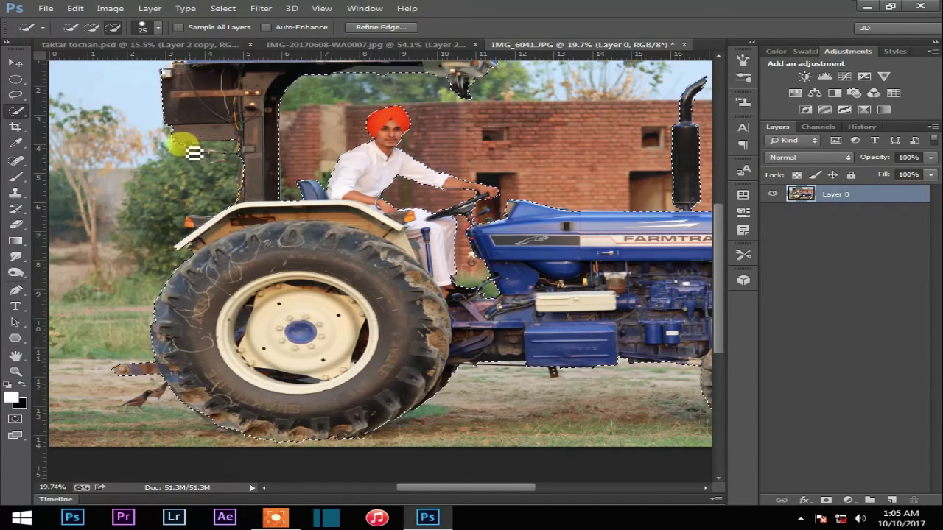
pyautogui.scroll(-1, 356, 265)
pyautogui.scroll(-2, 356, 265)
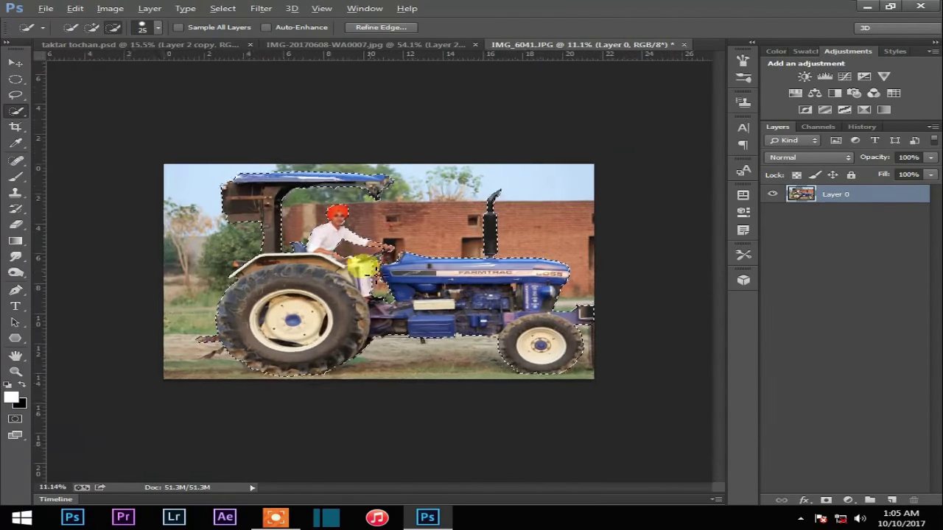
pyautogui.moveTo(901, 196); pyautogui.dragTo(892, 500)
# Step: Mask the tractor layer from the selection, duplicate it, apply the mask, and hide the lower layers
pyautogui.click(826, 500)
pyautogui.hotkey('ctrl', 'j')
pyautogui.rightClick(840, 195)
pyautogui.click(839, 237)
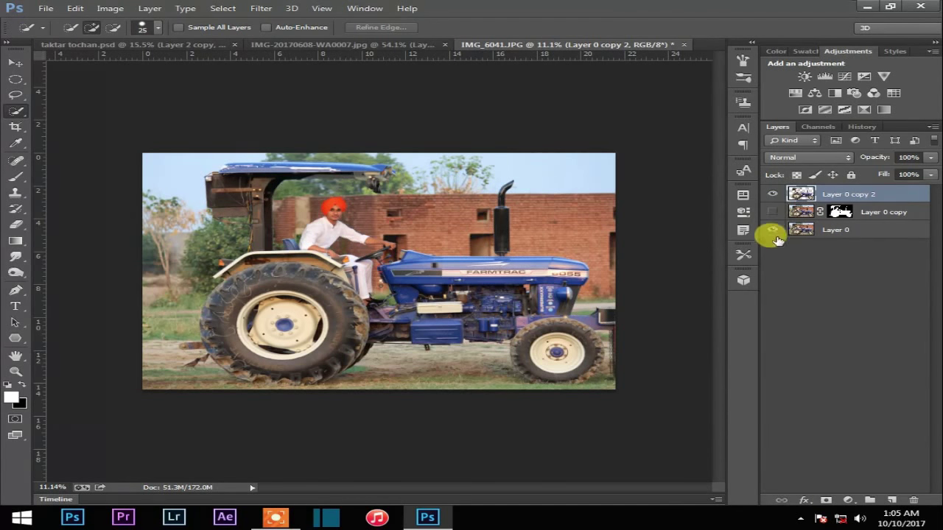
pyautogui.moveTo(773, 229); pyautogui.dragTo(773, 213)
# Step: Shift the cut-out tractor slightly left and zoom in on its front wheel
pyautogui.press('v')
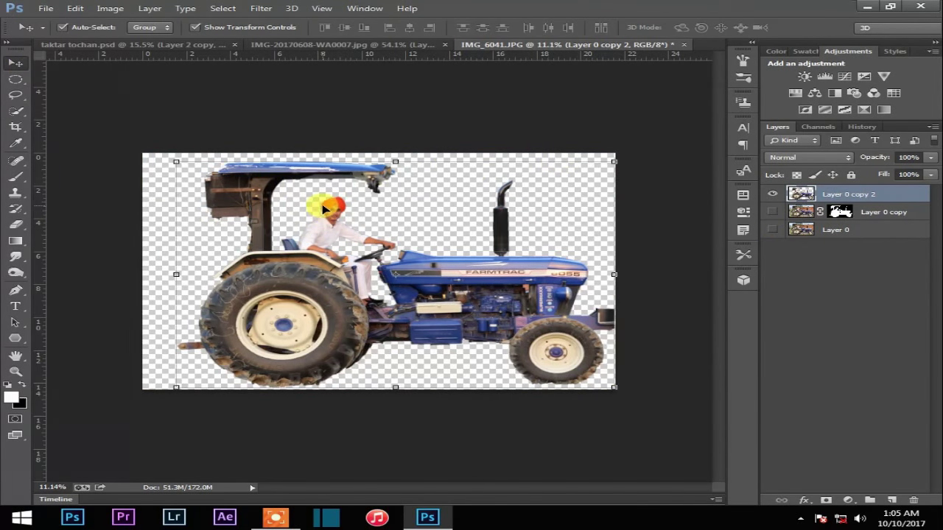
pyautogui.moveTo(337, 211); pyautogui.dragTo(322, 211)
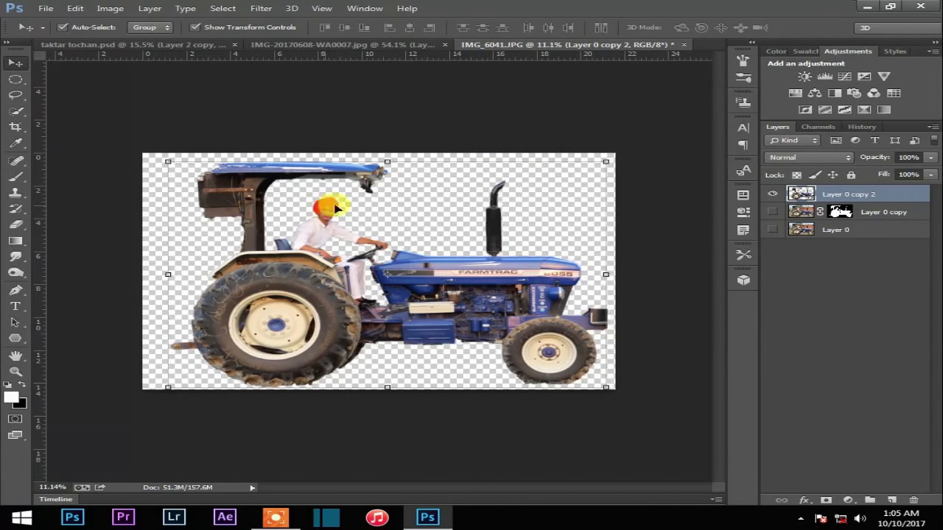
pyautogui.click(681, 295)
pyautogui.scroll(2, 670, 375)
pyautogui.scroll(1, 636, 391)
pyautogui.moveTo(664, 333); pyautogui.dragTo(610, 306)
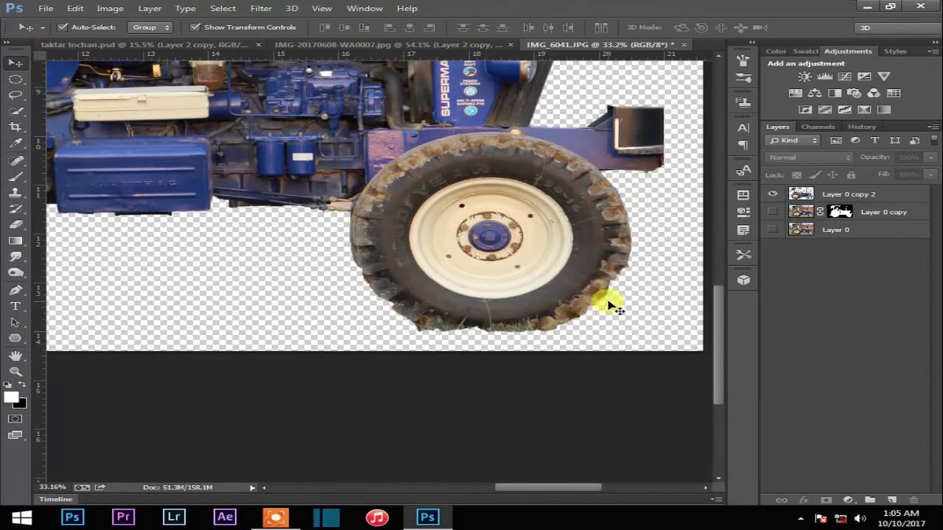
# Step: Draw an elliptical selection around the Farmtrac's front wheel on the cut-out tractor layer
pyautogui.click(16, 225)
pyautogui.click(796, 194)
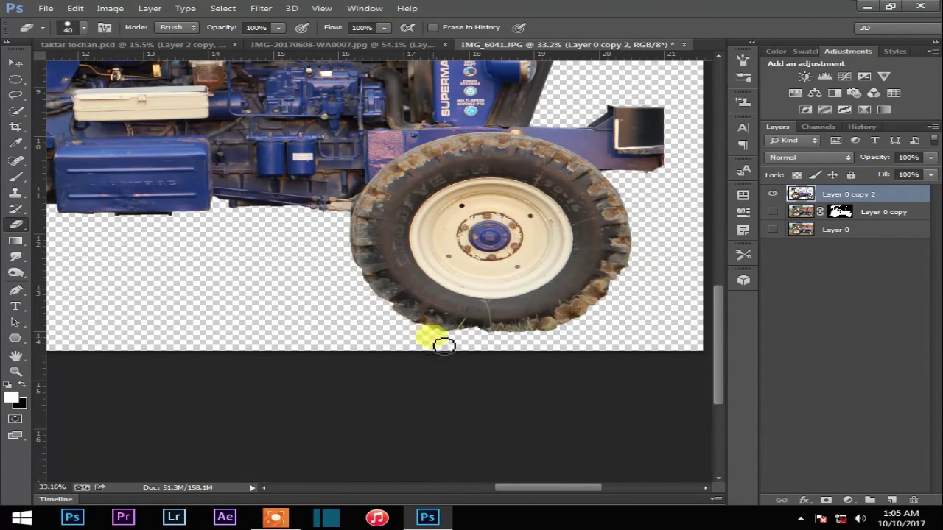
pyautogui.click(15, 79)
pyautogui.moveTo(376, 147)
pyautogui.mouseDown()
pyautogui.moveTo(623, 313)
pyautogui.moveTo(624, 330)
pyautogui.mouseUp()
pyautogui.moveTo(599, 293); pyautogui.dragTo(593, 297)
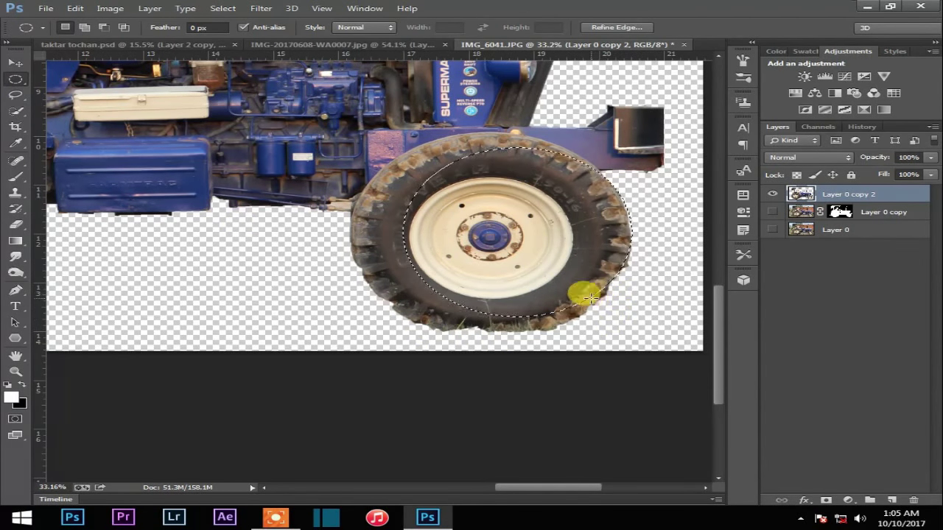
pyautogui.moveTo(376, 143); pyautogui.dragTo(619, 335)
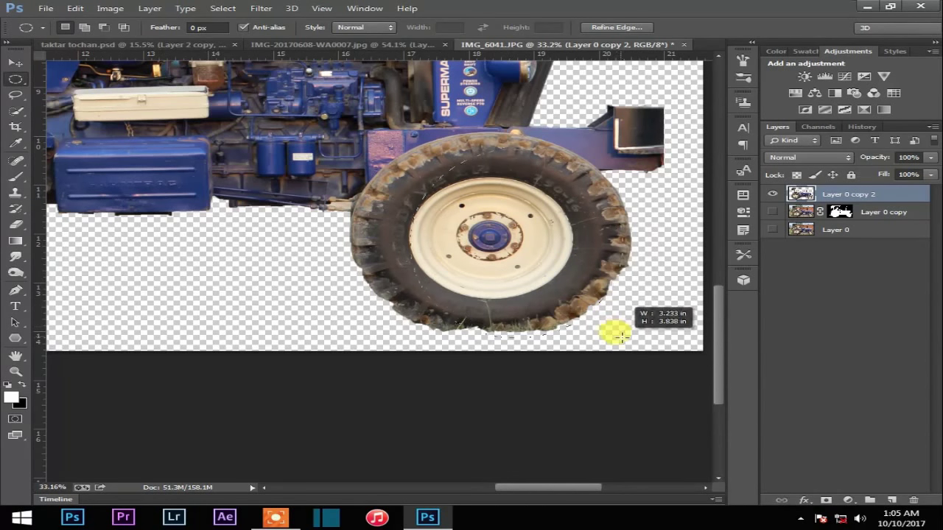
pyautogui.moveTo(459, 134); pyautogui.dragTo(669, 301)
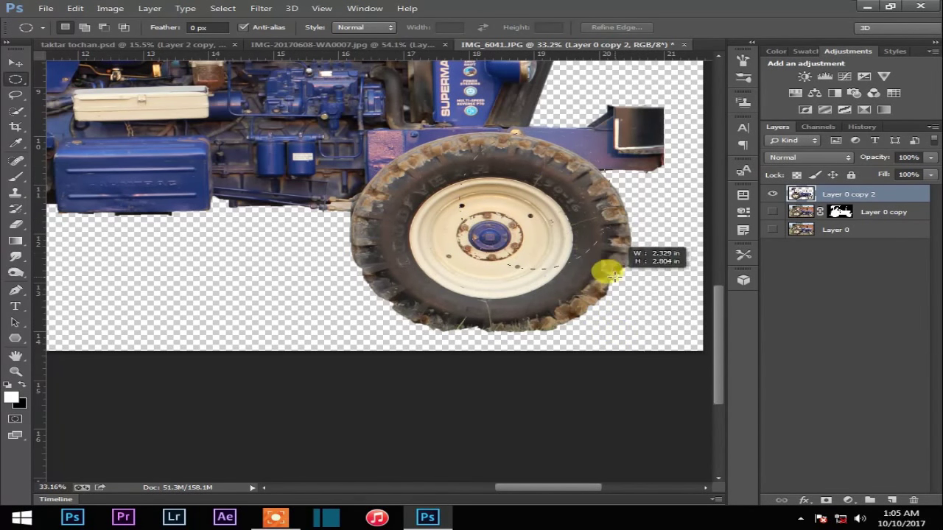
pyautogui.hotkey('shift', 'Left')
pyautogui.hotkey('shift', 'Left')
pyautogui.hotkey('shift', 'Left')
pyautogui.hotkey('shift', 'Down')
pyautogui.hotkey('shift', 'Down')
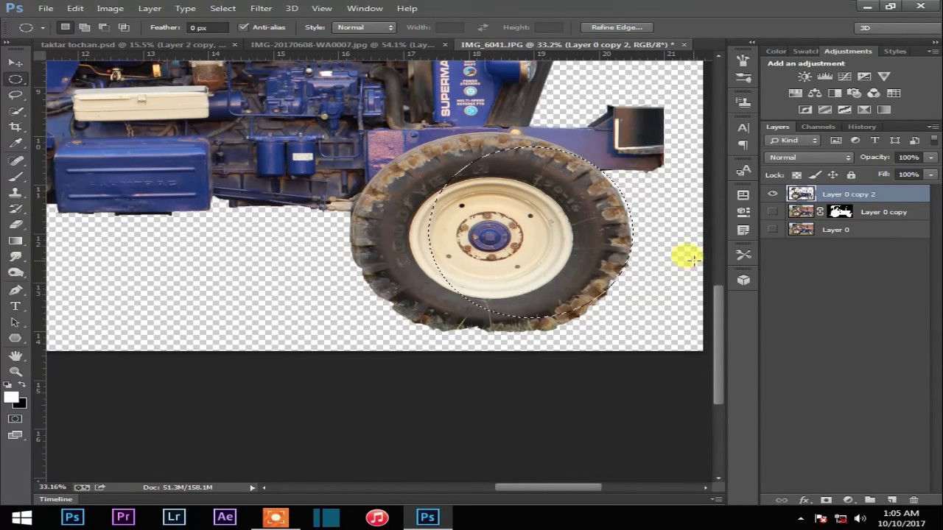
# Step: Copy the selected front wheel to its own layer and rotate it
pyautogui.hotkey('ctrl', 'j')
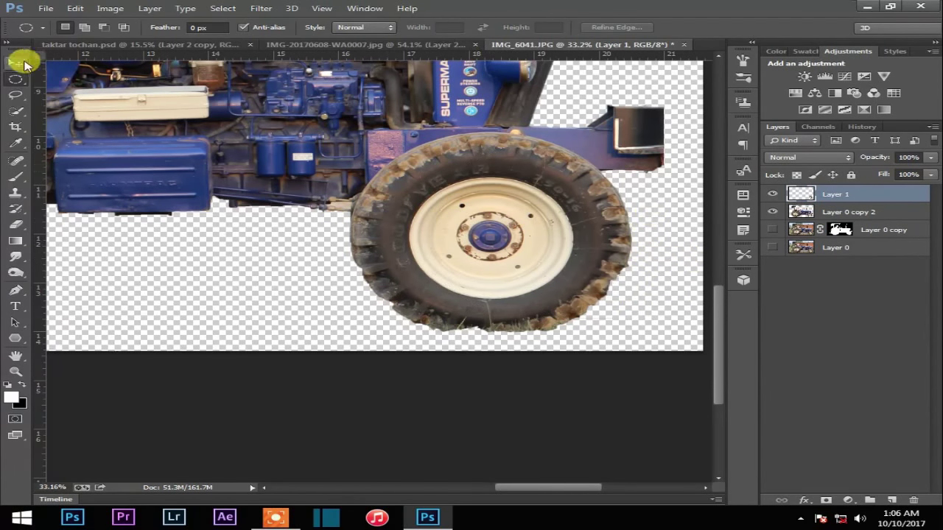
pyautogui.click(22, 62)
pyautogui.moveTo(634, 327)
pyautogui.mouseDown()
pyautogui.moveTo(583, 273)
pyautogui.moveTo(605, 272)
pyautogui.mouseUp()
pyautogui.doubleClick(610, 264)
pyautogui.click(823, 27)
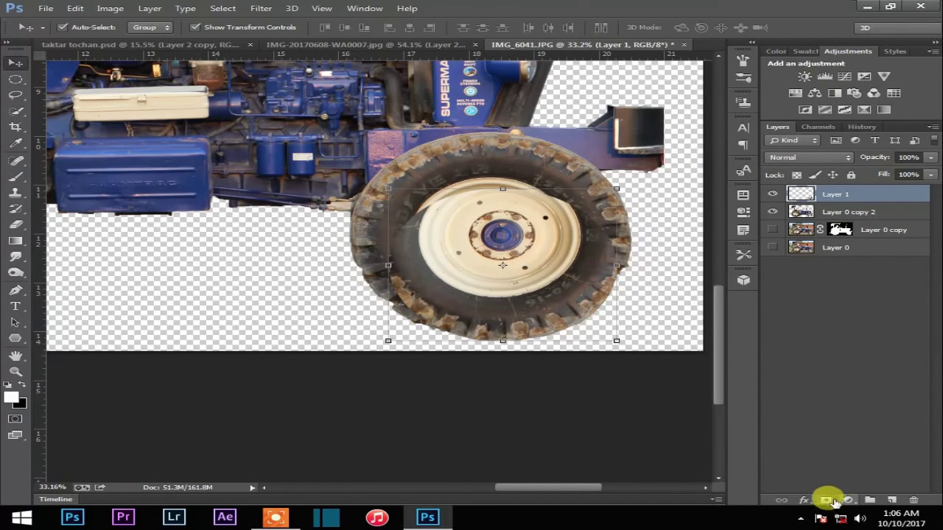
# Step: Mask the wheel copy and brush its edges to blend into the tractor
pyautogui.click(827, 501)
pyautogui.press('b')
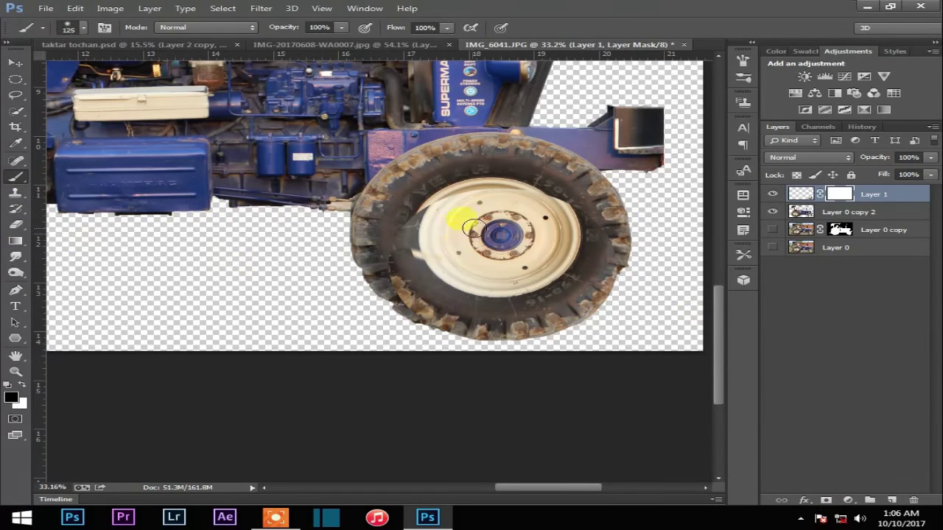
pyautogui.moveTo(472, 229); pyautogui.dragTo(554, 221)
pyautogui.press(']')
pyautogui.press(']')
pyautogui.press(']')
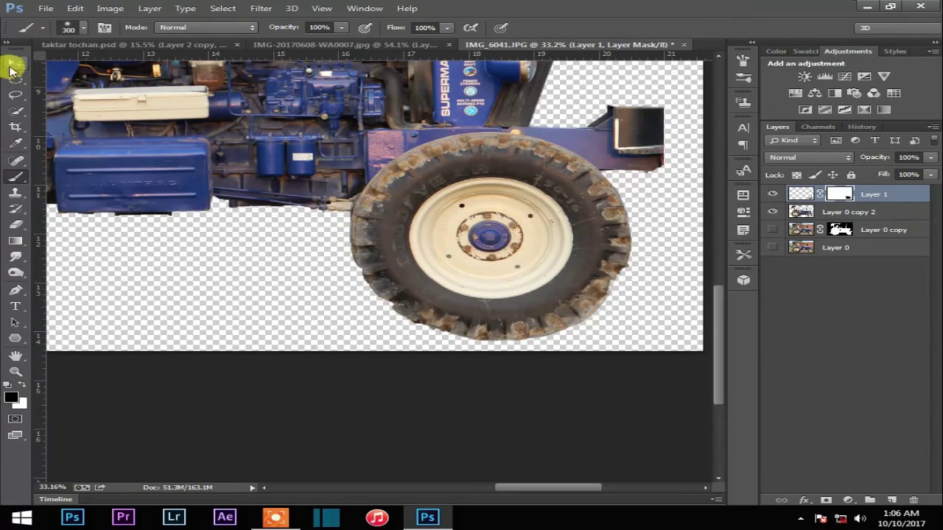
pyautogui.click(15, 63)
# Step: Discard the wheel's mask and merge the wheel copy with the tractor into Layer 1
pyautogui.rightClick(840, 194)
pyautogui.click(831, 219)
pyautogui.keyDown('ctrl'); pyautogui.click(832, 212); pyautogui.keyUp('ctrl')
pyautogui.rightClick(833, 211)
pyautogui.click(533, 359)
pyautogui.scroll(-3, 375, 361)
pyautogui.scroll(3, 232, 337)
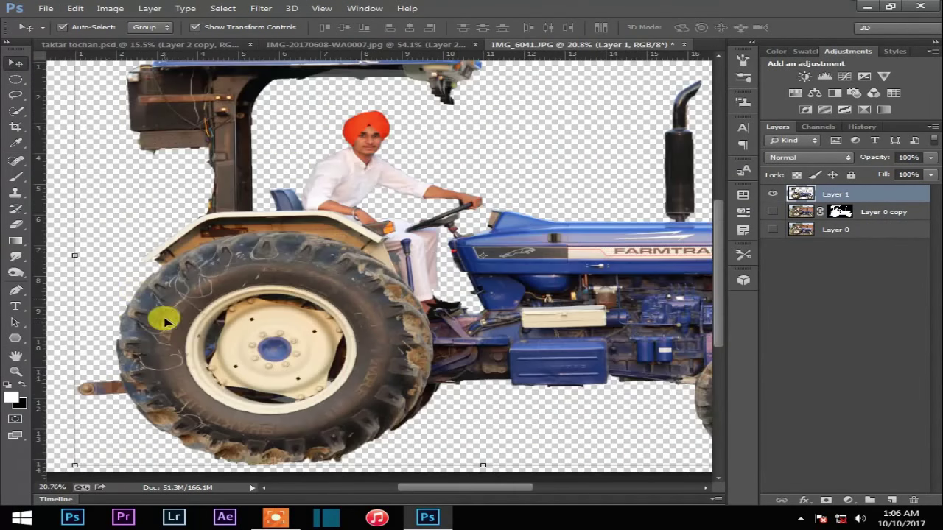
# Step: Duplicate Layer 1 as Layer 1 copy and hide the original, with an enlarged Smudge brush
pyautogui.click(14, 256)
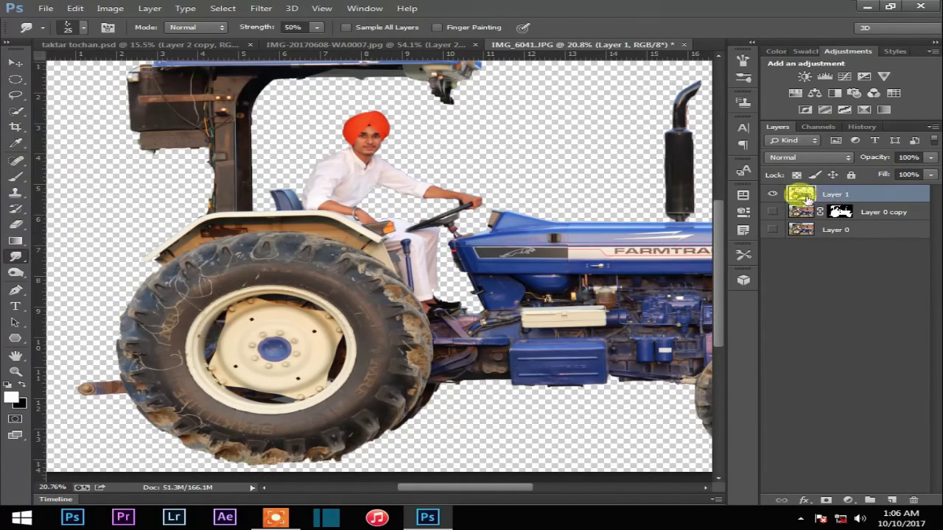
pyautogui.hotkey('ctrl', 'j')
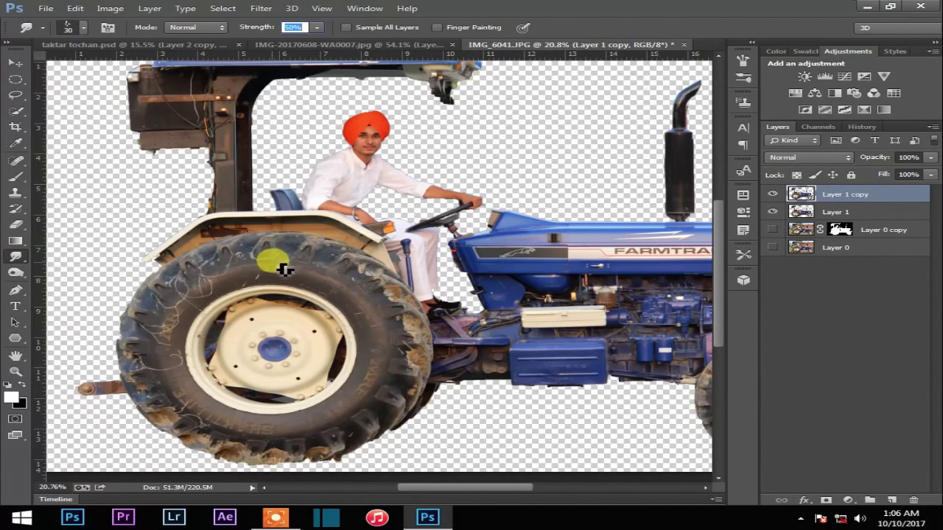
pyautogui.press(']')
pyautogui.press(']')
pyautogui.press(']')
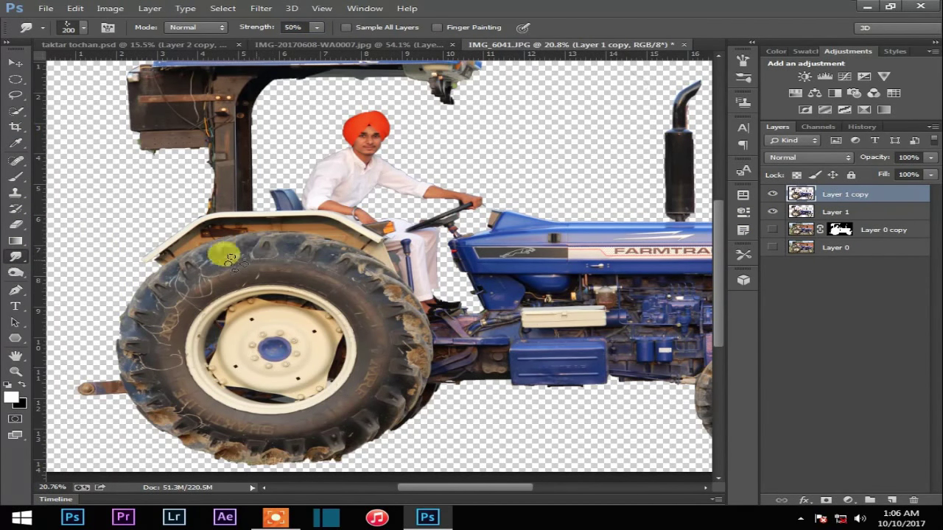
pyautogui.click(772, 211)
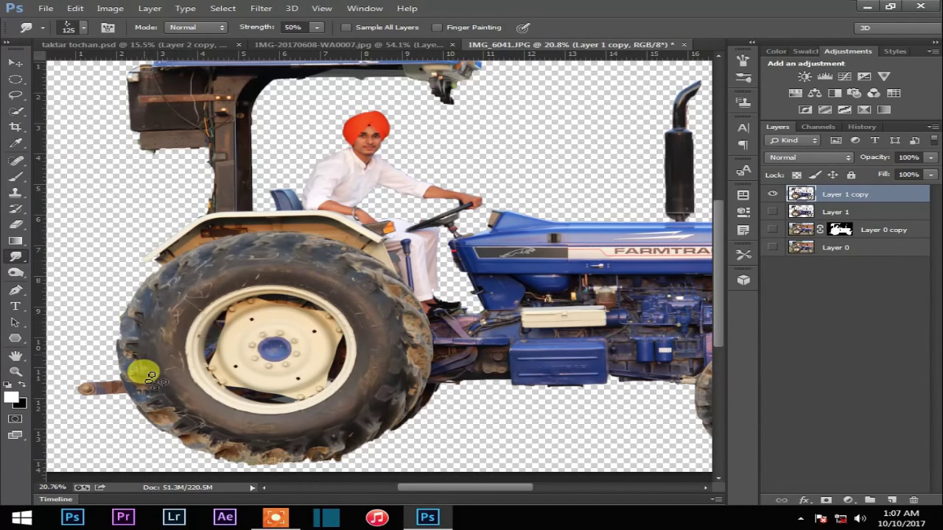
pyautogui.scroll(-2, 141, 372)
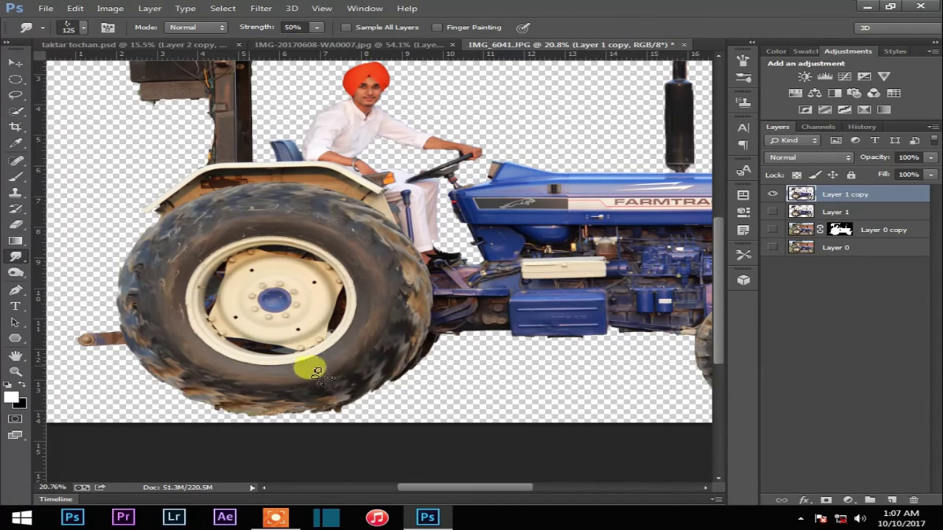
# Step: Smudge the rear tyre's lower, right and left edges so the wheel looks spinning
pyautogui.press(']')
pyautogui.press(']')
pyautogui.click(201, 398)
pyautogui.moveTo(236, 405)
pyautogui.mouseDown()
pyautogui.moveTo(305, 400)
pyautogui.moveTo(389, 358)
pyautogui.mouseUp()
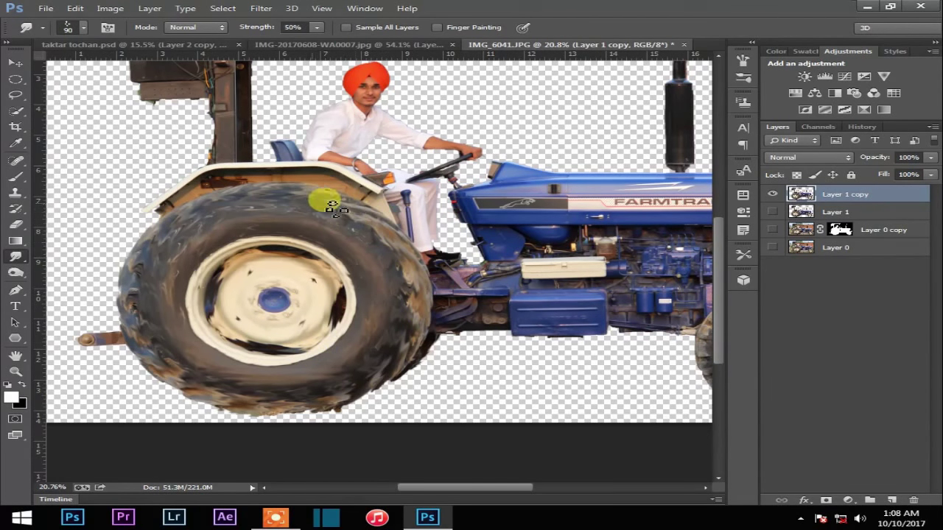
pyautogui.moveTo(191, 238)
pyautogui.mouseDown()
pyautogui.moveTo(141, 312)
pyautogui.moveTo(131, 270)
pyautogui.moveTo(210, 395)
pyautogui.moveTo(400, 347)
pyautogui.moveTo(358, 336)
pyautogui.moveTo(341, 216)
pyautogui.moveTo(369, 262)
pyautogui.mouseUp()
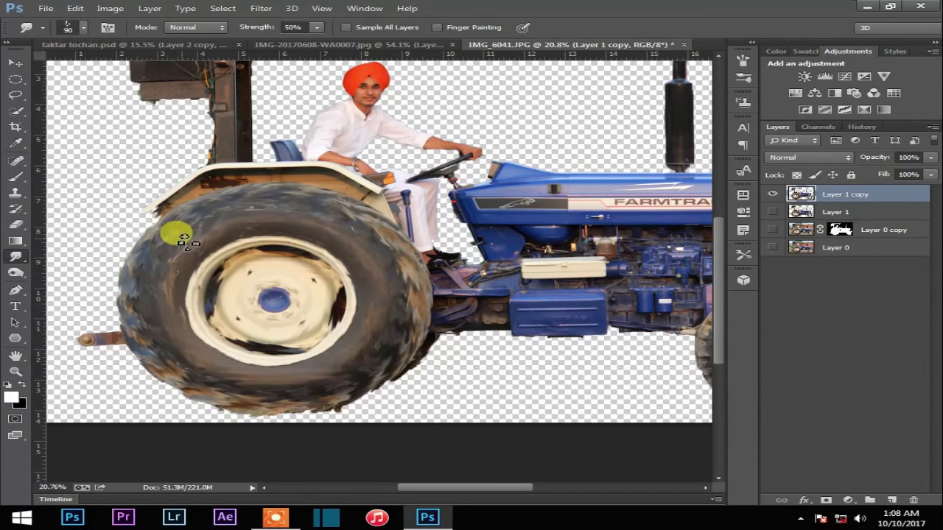
pyautogui.scroll(-2, 313, 227)
pyautogui.click(15, 62)
# Step: Bring the blue tractor into the composite and scale it down, undoing a trial tilt
pyautogui.moveTo(221, 184)
pyautogui.mouseDown()
pyautogui.moveTo(273, 47)
pyautogui.moveTo(226, 53)
pyautogui.moveTo(421, 242)
pyautogui.moveTo(486, 279)
pyautogui.mouseUp()
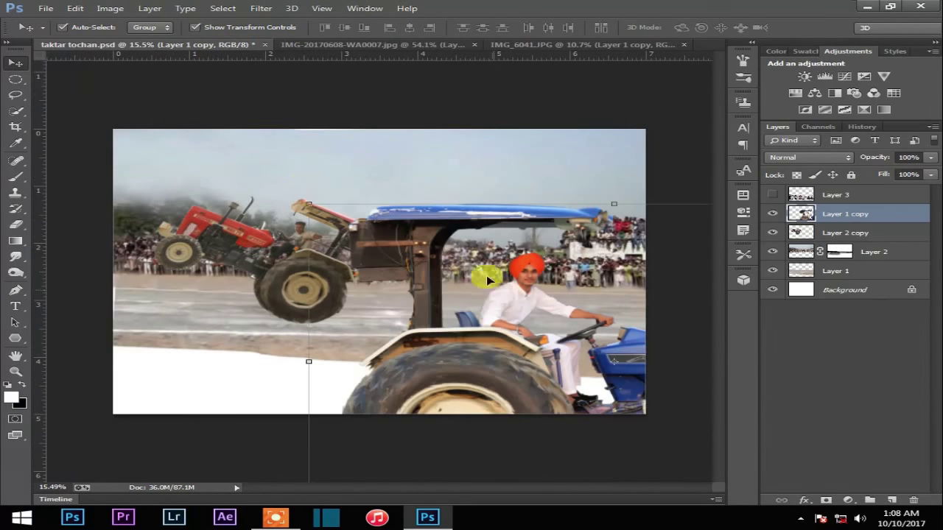
pyautogui.moveTo(310, 200)
pyautogui.mouseDown()
pyautogui.moveTo(520, 352)
pyautogui.moveTo(306, 172)
pyautogui.moveTo(421, 219)
pyautogui.moveTo(335, 218)
pyautogui.mouseUp()
pyautogui.moveTo(297, 165); pyautogui.dragTo(409, 210)
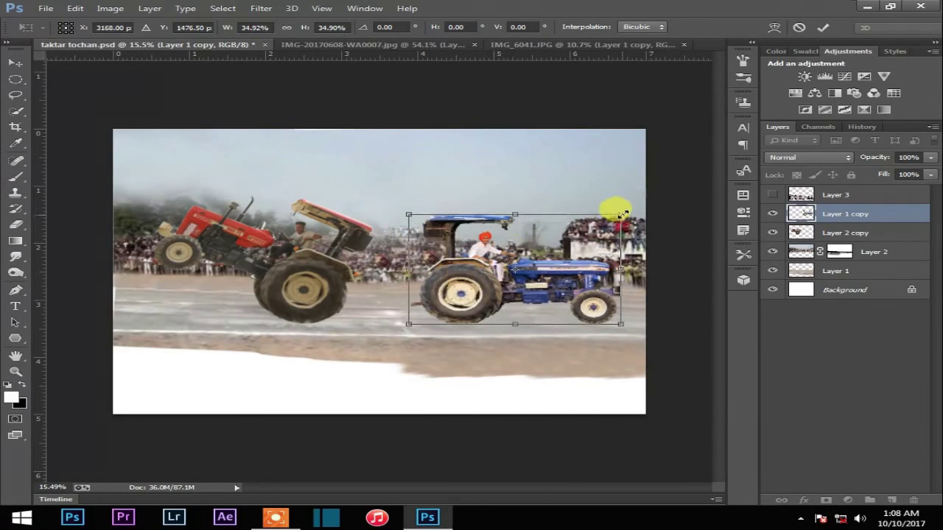
pyautogui.click(825, 31)
pyautogui.hotkey('ctrl', 't')
pyautogui.moveTo(638, 200); pyautogui.dragTo(621, 181)
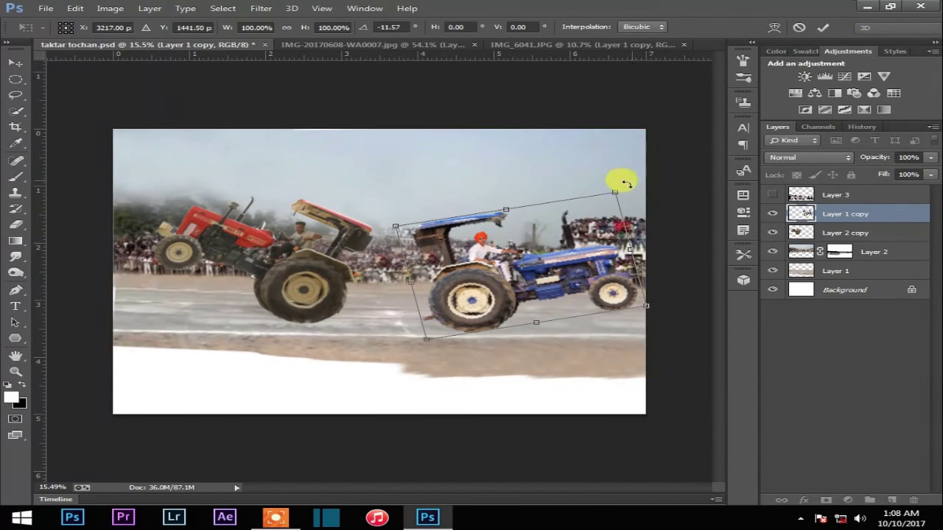
pyautogui.hotkey('ctrl', 'z')
# Step: Move the red tractor slightly left and level the blue tractor above the track
pyautogui.click(823, 26)
pyautogui.click(277, 296)
pyautogui.moveTo(277, 296); pyautogui.dragTo(245, 297)
pyautogui.moveTo(493, 291); pyautogui.dragTo(477, 297)
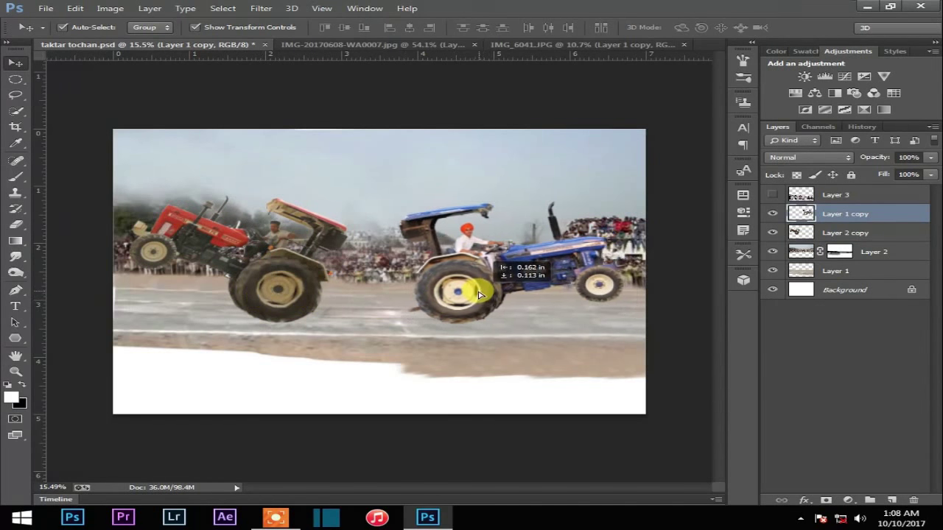
pyautogui.moveTo(476, 296); pyautogui.dragTo(475, 292)
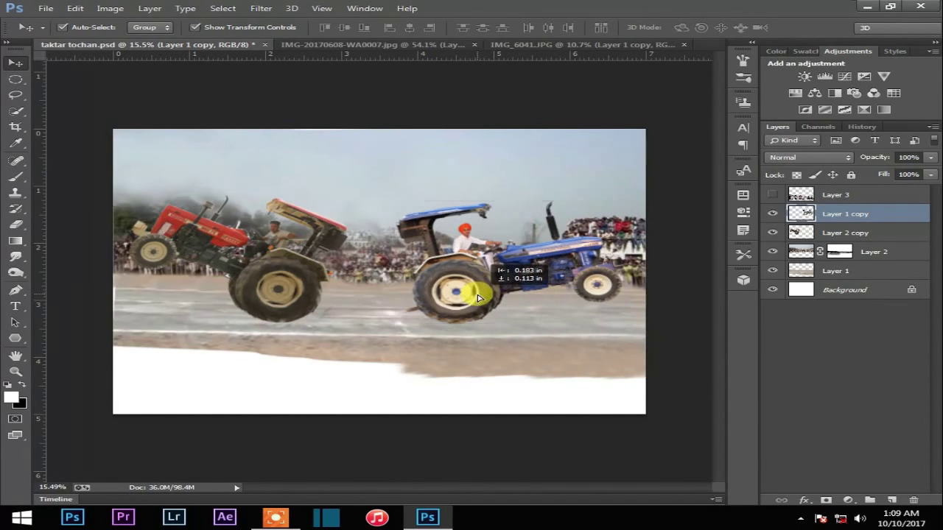
pyautogui.click(564, 371)
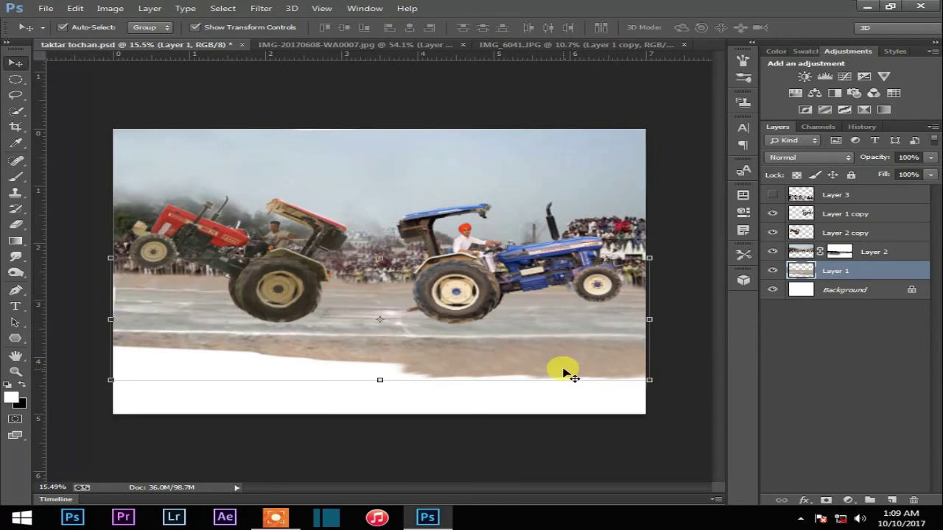
pyautogui.click(499, 283)
# Step: Shrink the blue and red tractors a little more from their corners
pyautogui.moveTo(396, 199); pyautogui.dragTo(417, 212)
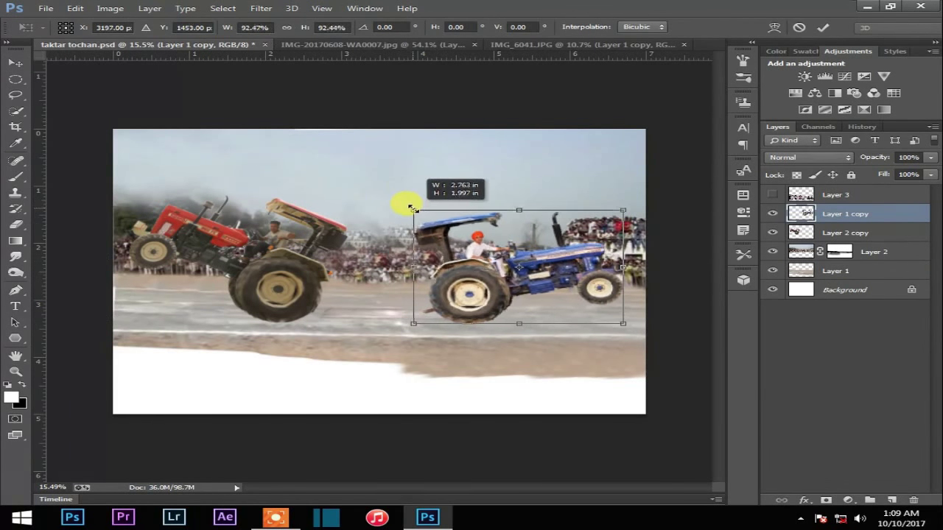
pyautogui.click(819, 27)
pyautogui.click(250, 250)
pyautogui.moveTo(128, 195); pyautogui.dragTo(138, 199)
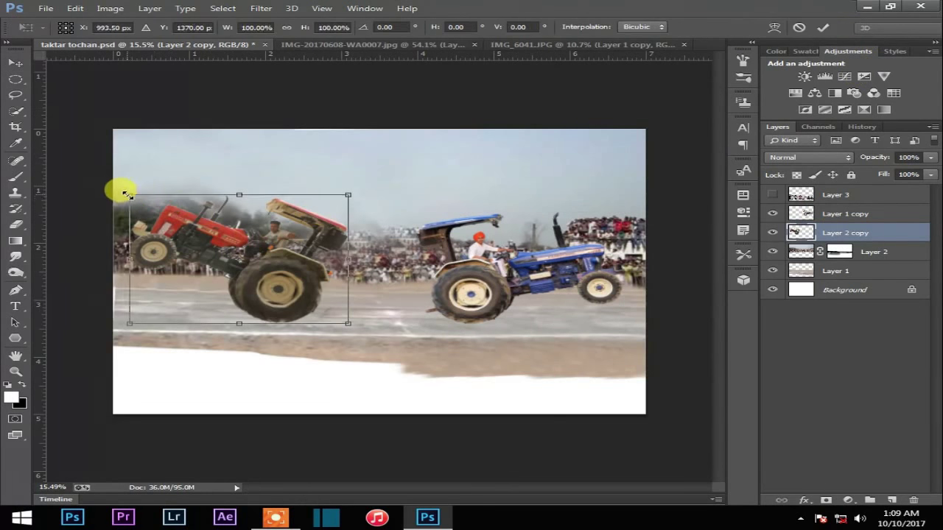
pyautogui.press('Return')
pyautogui.moveTo(287, 280)
pyautogui.mouseDown()
pyautogui.moveTo(302, 282)
pyautogui.moveTo(278, 274)
pyautogui.mouseUp()
pyautogui.click(518, 234)
# Step: On a new layer, fill an oval under the red tractor's rear wheel with black
pyautogui.click(891, 501)
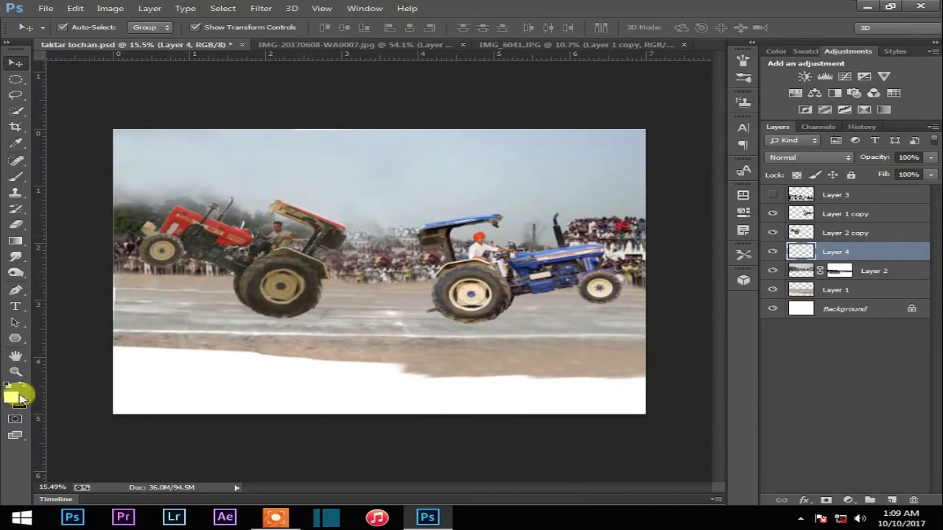
pyautogui.click(16, 177)
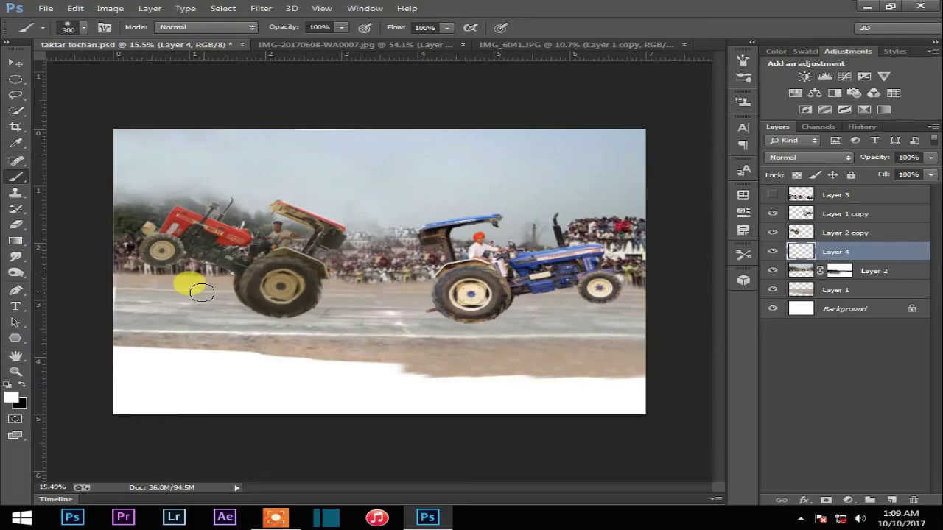
pyautogui.click(29, 84)
pyautogui.moveTo(151, 285); pyautogui.dragTo(319, 319)
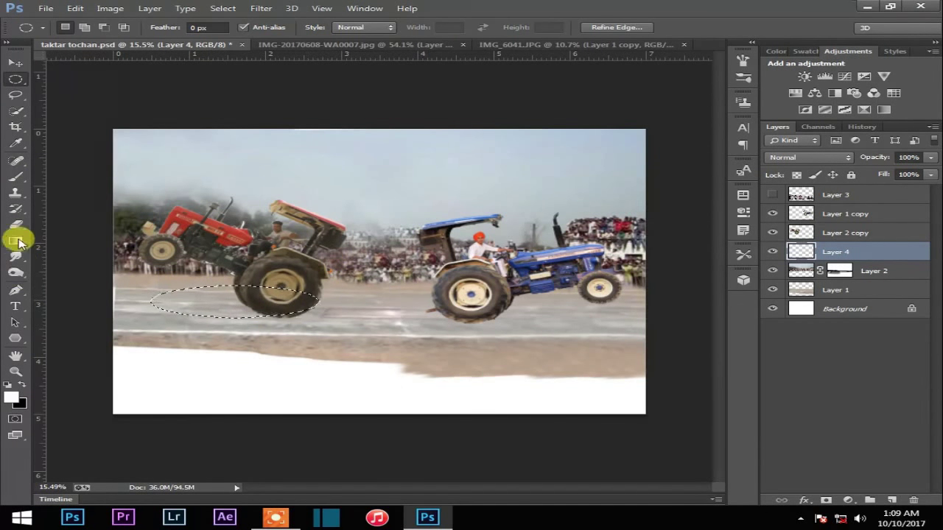
pyautogui.rightClick(16, 241)
pyautogui.click(81, 260)
pyautogui.click(21, 384)
pyautogui.click(190, 340)
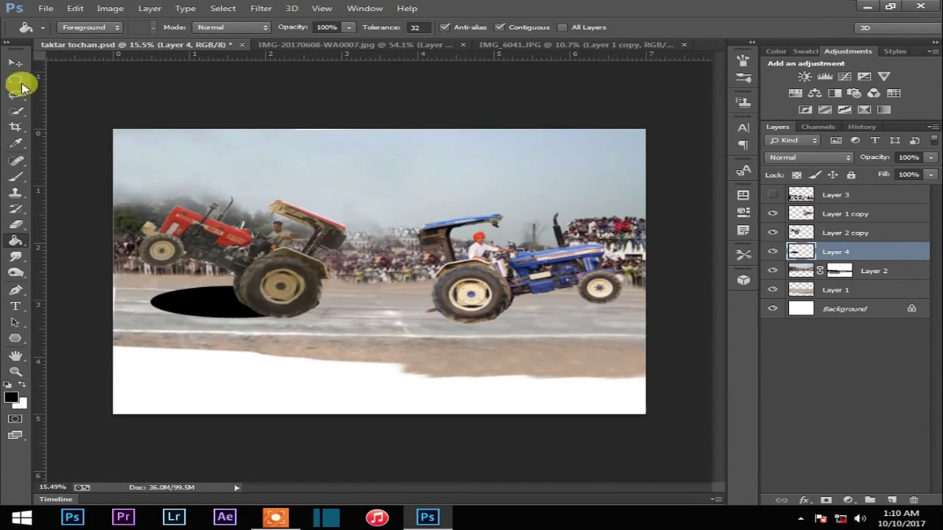
# Step: Move and rotate the black oval to lie under the rear wheel
pyautogui.press('v')
pyautogui.moveTo(214, 305); pyautogui.dragTo(202, 317)
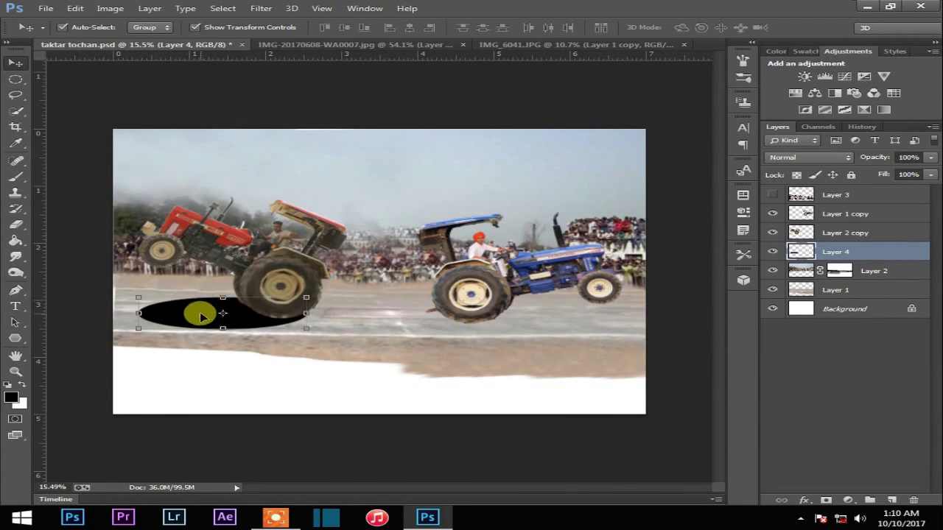
pyautogui.hotkey('ctrl', 't')
pyautogui.moveTo(126, 273); pyautogui.dragTo(140, 255)
pyautogui.moveTo(286, 322); pyautogui.dragTo(323, 284)
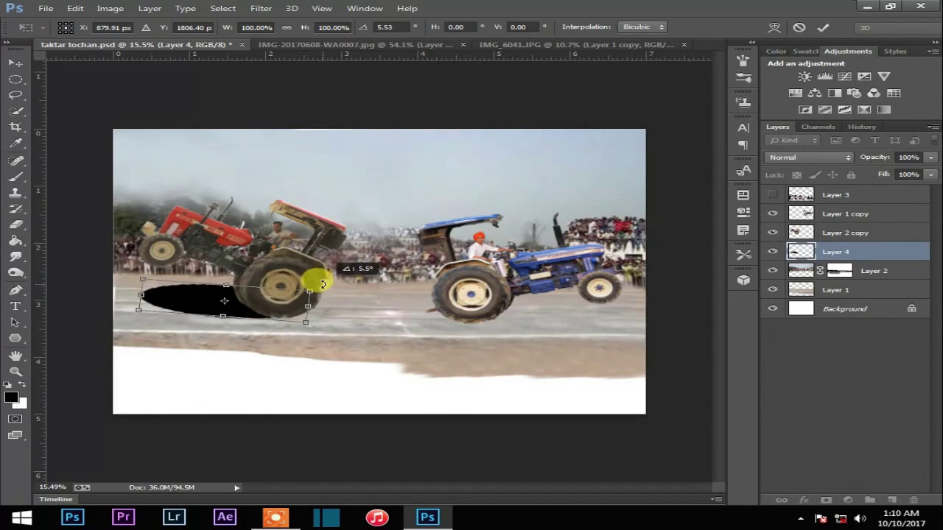
pyautogui.moveTo(323, 284); pyautogui.dragTo(311, 317)
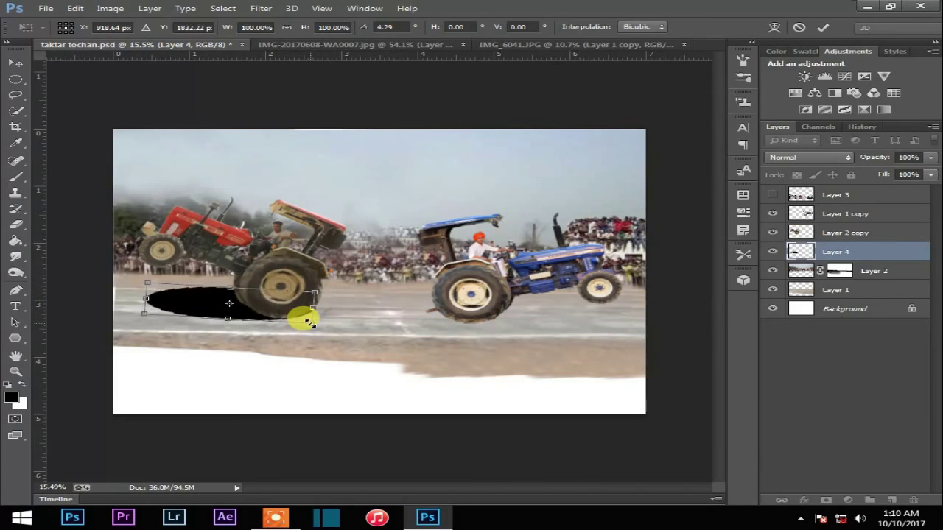
pyautogui.click(823, 28)
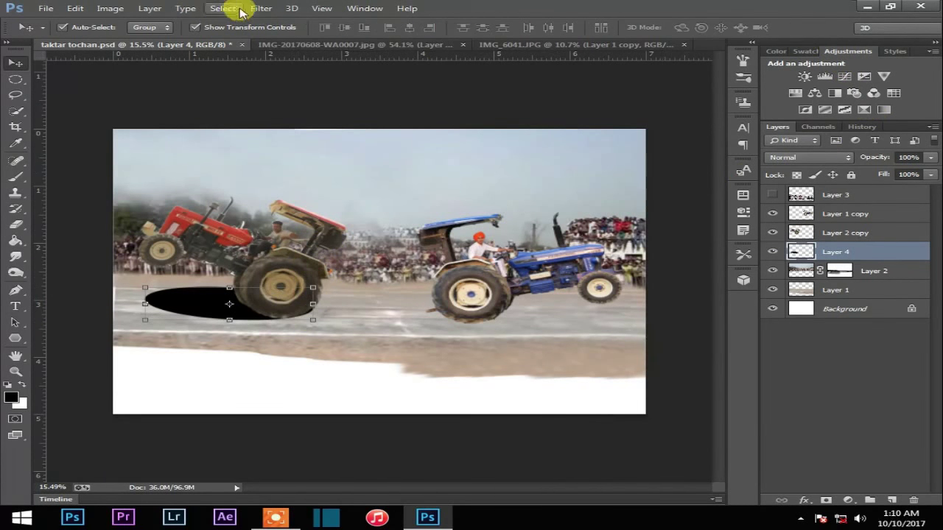
# Step: Soften the black oval with a 48.3 px Gaussian Blur
pyautogui.click(261, 8)
pyautogui.click(516, 215)
pyautogui.moveTo(704, 274); pyautogui.dragTo(766, 272)
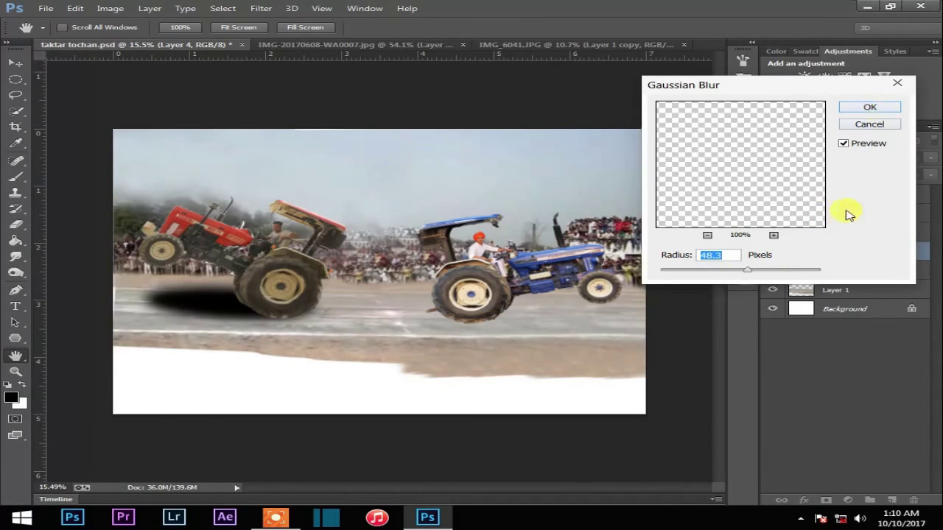
pyautogui.click(871, 107)
# Step: Fade the shadow layer to 42% fill and copy it toward the blue tractor
pyautogui.click(930, 174)
pyautogui.moveTo(923, 189); pyautogui.dragTo(895, 189)
pyautogui.moveTo(218, 308)
pyautogui.mouseDown()
pyautogui.moveTo(204, 318)
pyautogui.moveTo(221, 315)
pyautogui.mouseUp()
pyautogui.moveTo(884, 193); pyautogui.dragTo(888, 192)
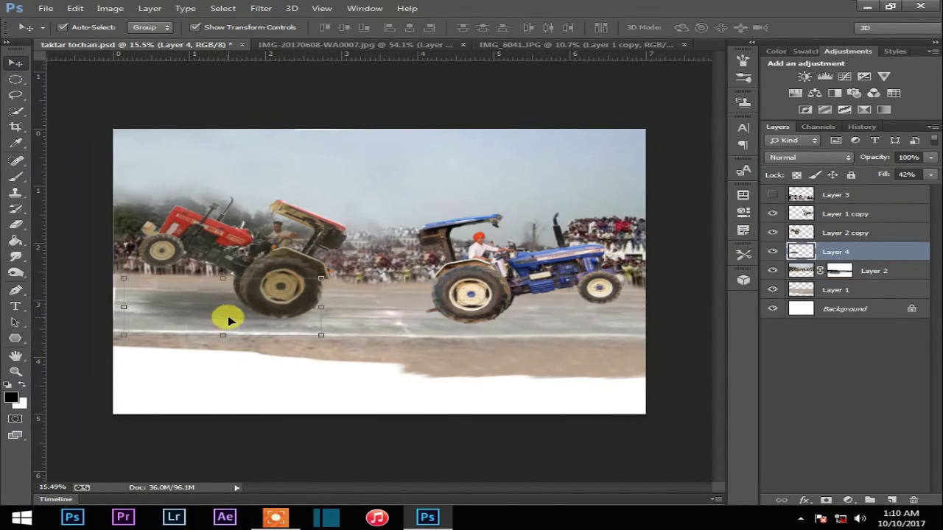
pyautogui.keyDown('alt'); pyautogui.moveTo(227, 318); pyautogui.dragTo(551, 331); pyautogui.keyUp('alt')
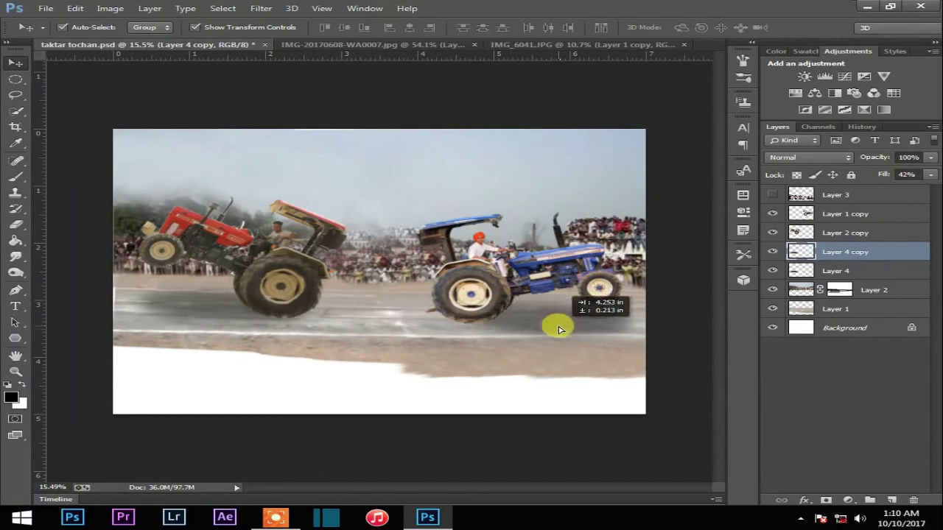
# Step: Rotate the copied shadow and tilt the red tractor slightly
pyautogui.moveTo(656, 289); pyautogui.dragTo(642, 263)
pyautogui.moveTo(575, 315); pyautogui.dragTo(573, 316)
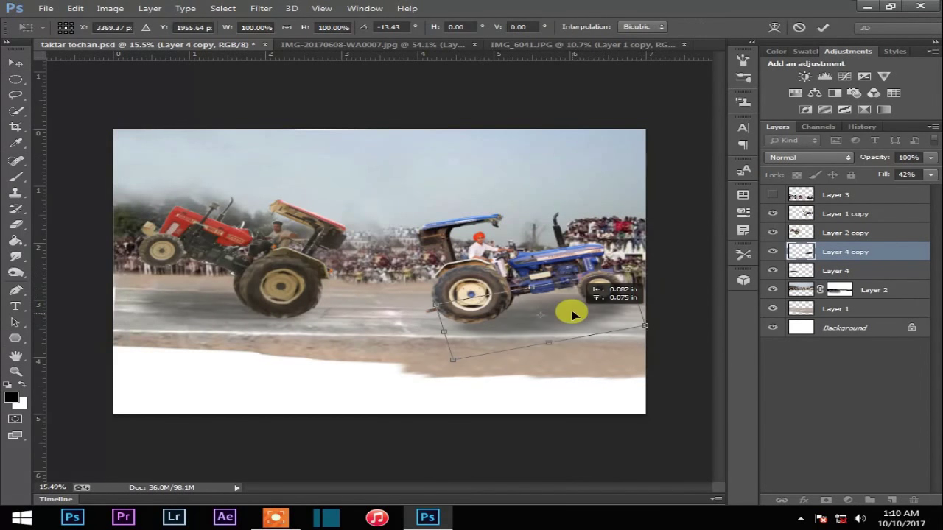
pyautogui.click(823, 27)
pyautogui.click(174, 207)
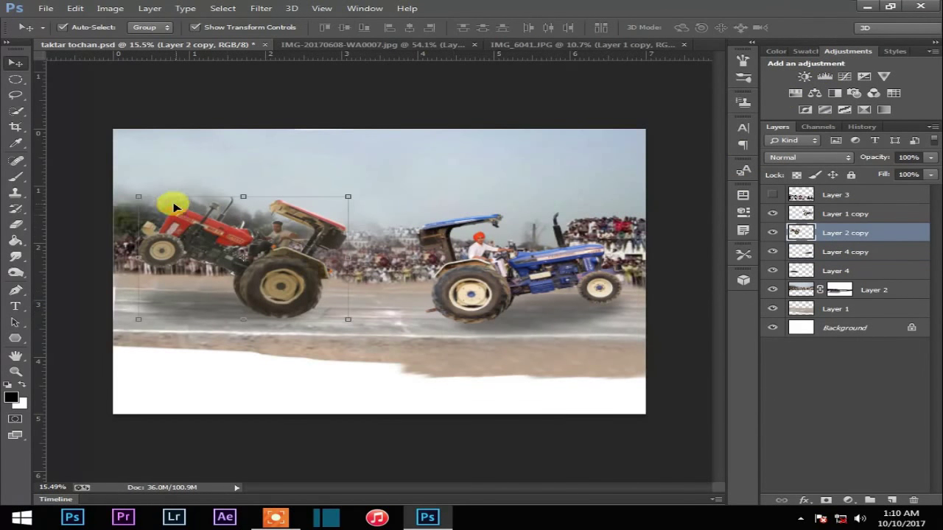
pyautogui.moveTo(131, 187); pyautogui.dragTo(126, 189)
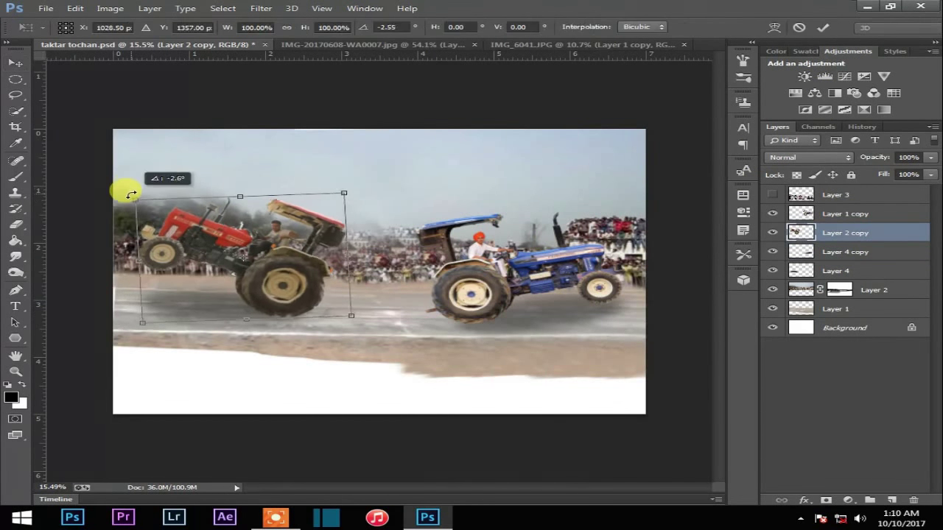
pyautogui.click(823, 28)
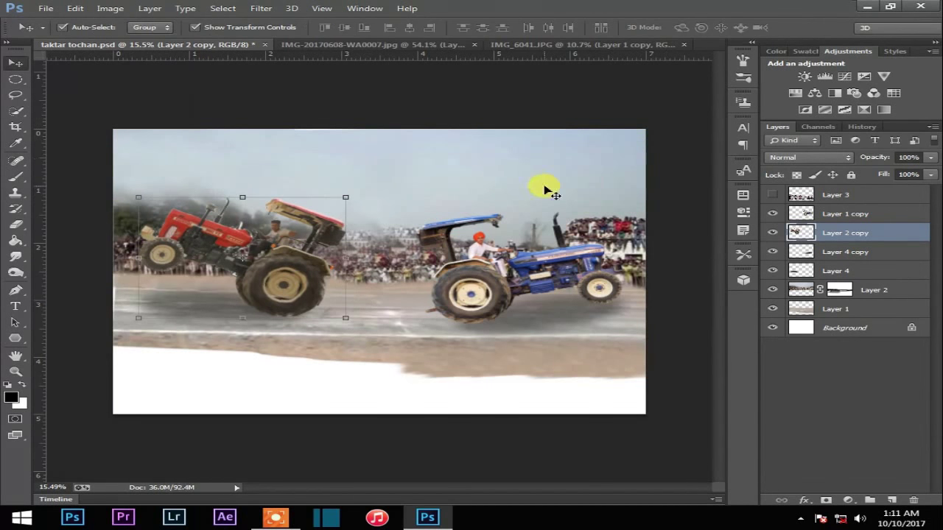
# Step: Nudge the blue tractor right, flatten and raise its shadow, then add an empty layer
pyautogui.click(489, 255)
pyautogui.click(608, 256)
pyautogui.moveTo(560, 274); pyautogui.dragTo(561, 273)
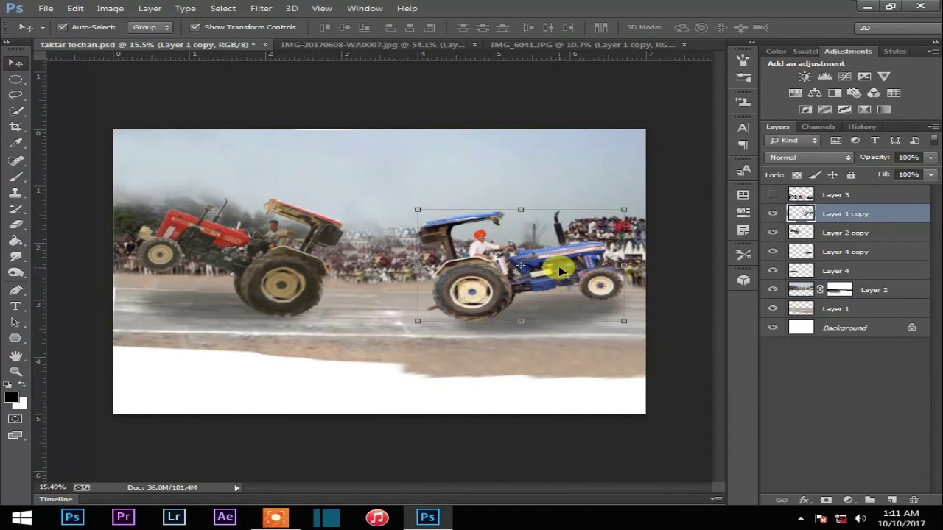
pyautogui.click(547, 322)
pyautogui.hotkey('ctrl', 't')
pyautogui.moveTo(640, 279); pyautogui.dragTo(658, 284)
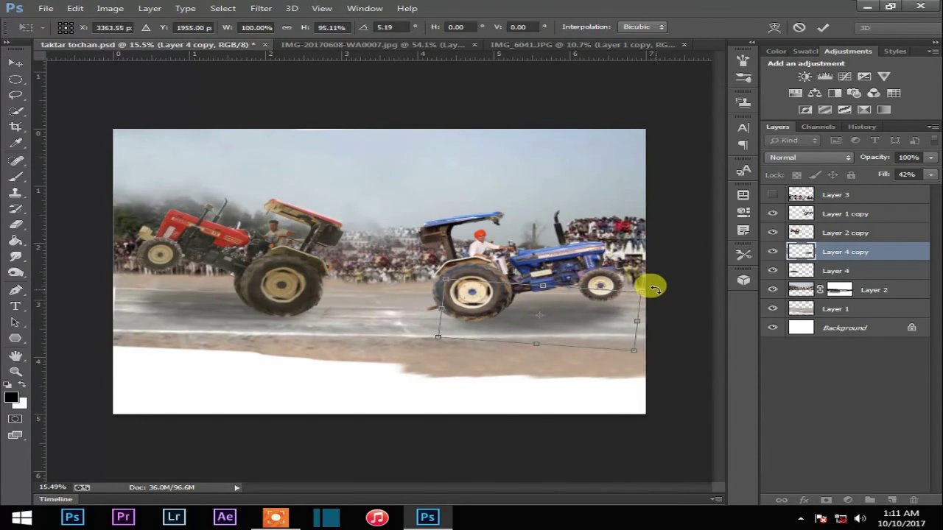
pyautogui.hotkey('shift', 'Up')
pyautogui.hotkey('shift', 'Up')
pyautogui.hotkey('shift', 'Up')
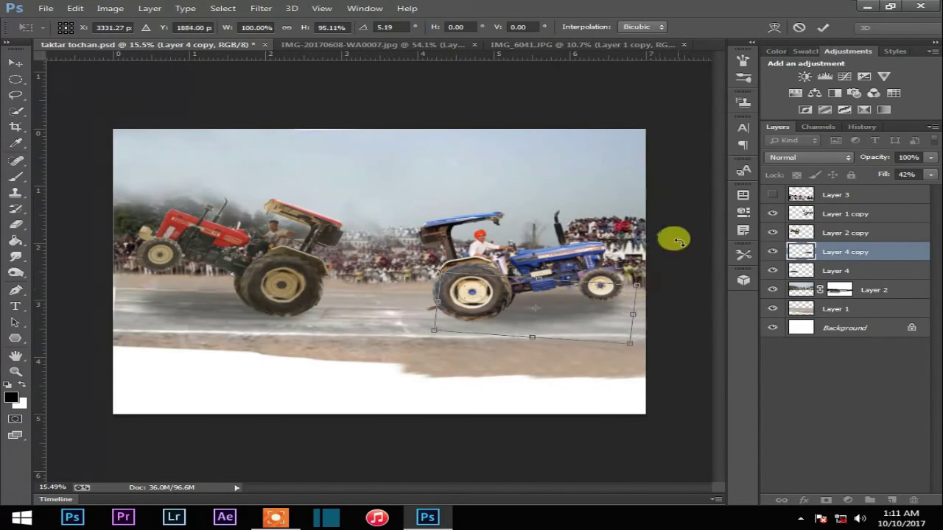
pyautogui.click(823, 27)
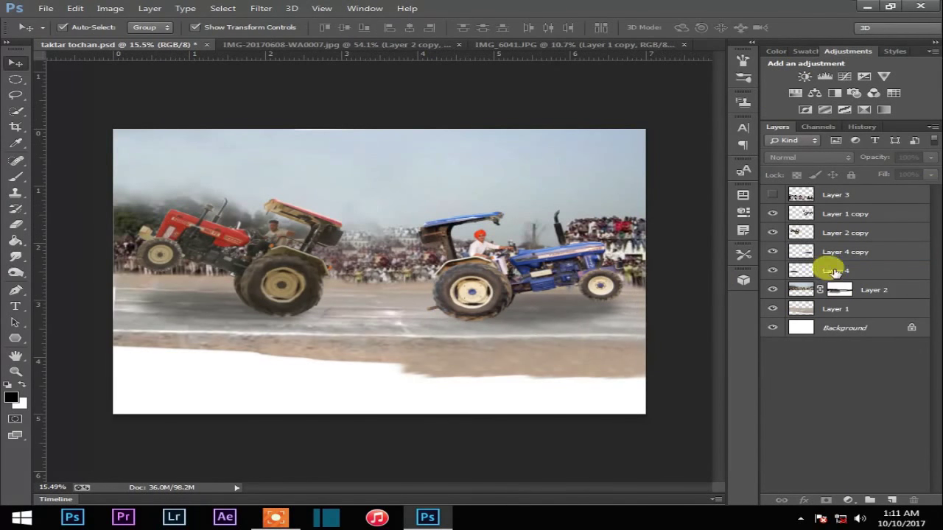
pyautogui.click(854, 220)
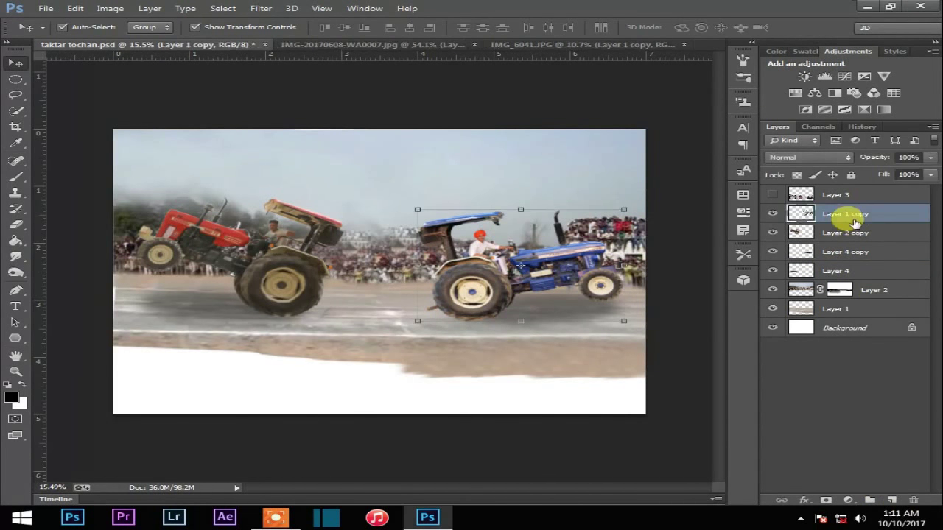
pyautogui.click(890, 499)
# Step: Move the new Layer 5 beneath the tractors and pick the Brush
pyautogui.moveTo(843, 219); pyautogui.dragTo(840, 243)
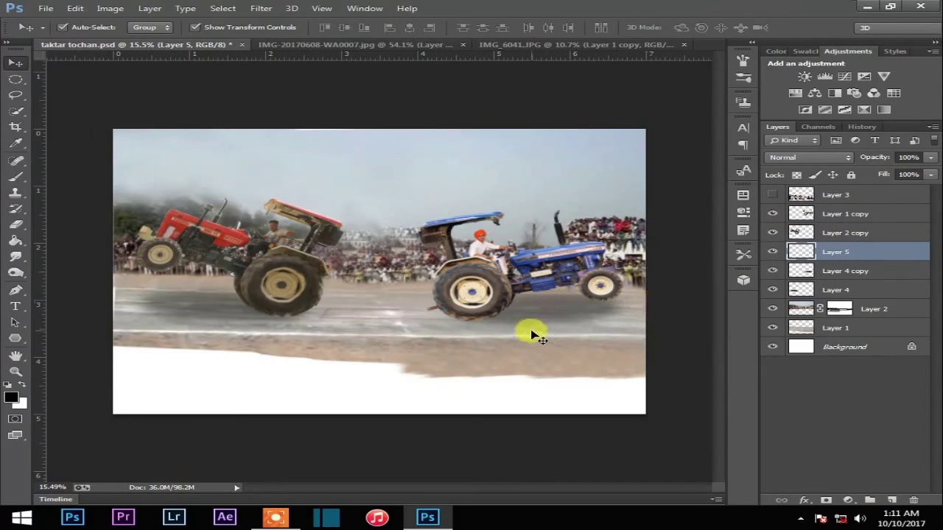
pyautogui.scroll(2, 535, 335)
pyautogui.scroll(1, 553, 326)
pyautogui.scroll(3, 459, 309)
pyautogui.scroll(3, 448, 302)
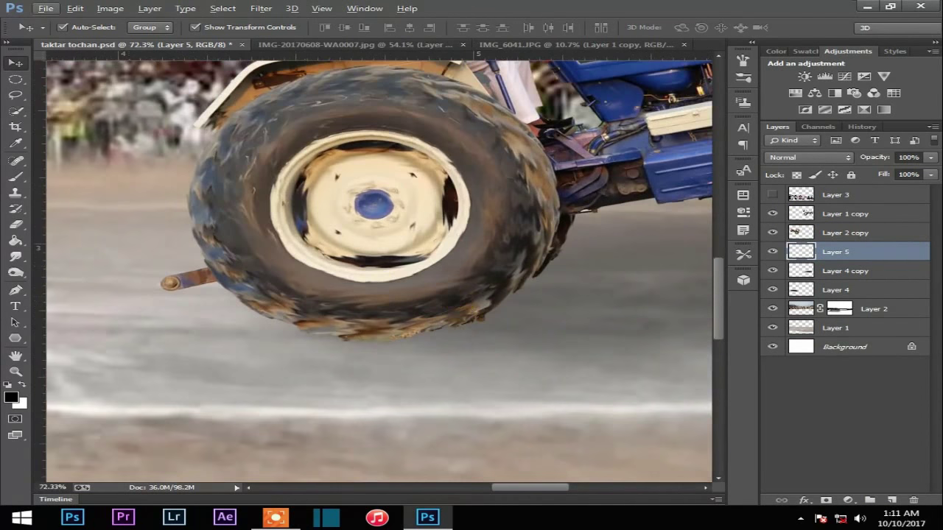
pyautogui.click(16, 179)
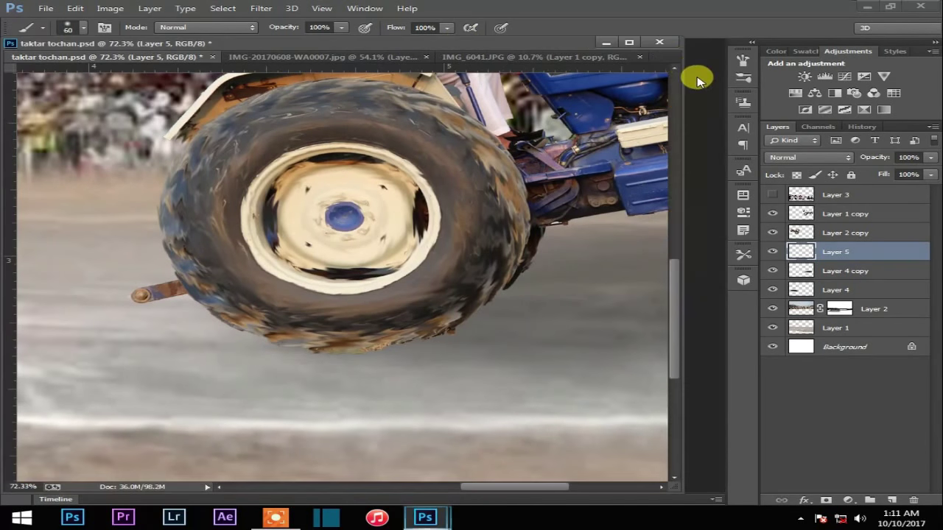
# Step: Browse the Open dialog to the photo folder on the E: drive, then cancel it
pyautogui.hotkey('ctrl', 'o')
pyautogui.click(337, 246)
pyautogui.doubleClick(587, 213)
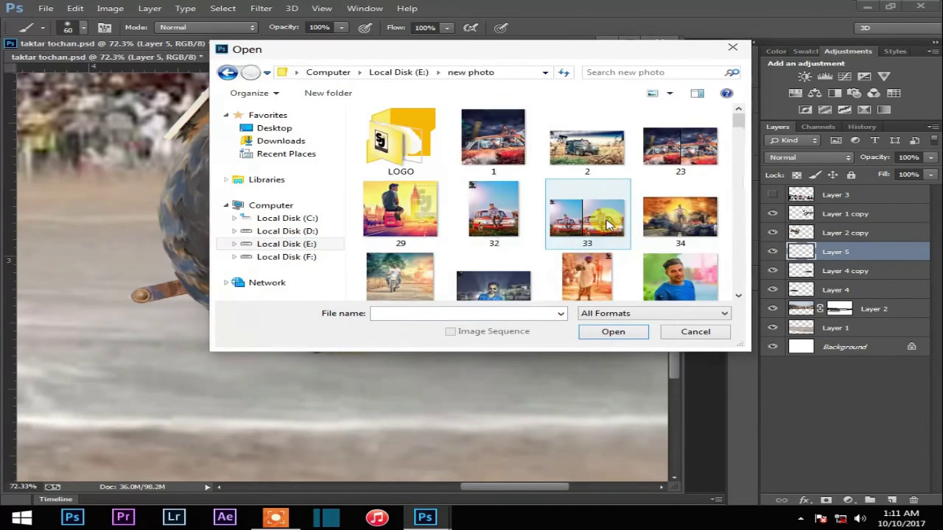
pyautogui.click(732, 47)
pyautogui.scroll(-3, 625, 127)
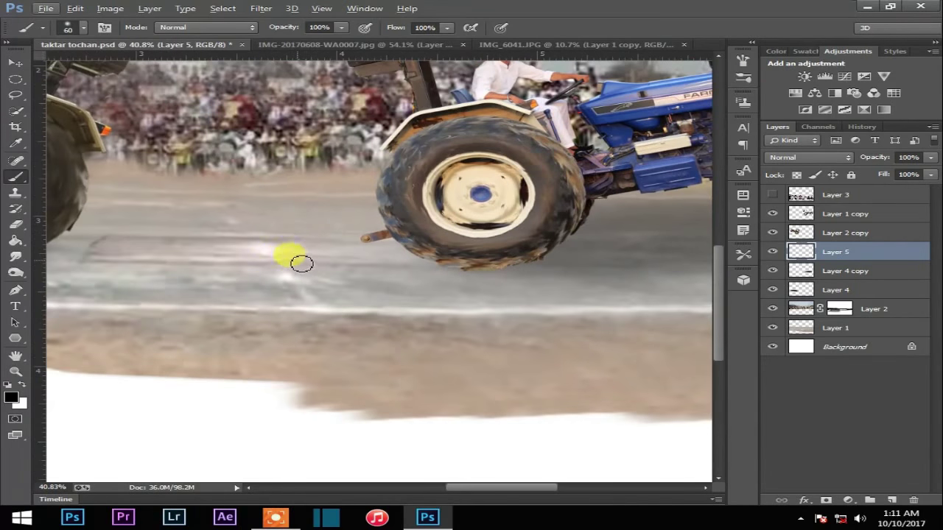
# Step: Paint two black shadow strokes under the blue tractor's rear wheel and lower their fill
pyautogui.moveTo(302, 263); pyautogui.dragTo(544, 259)
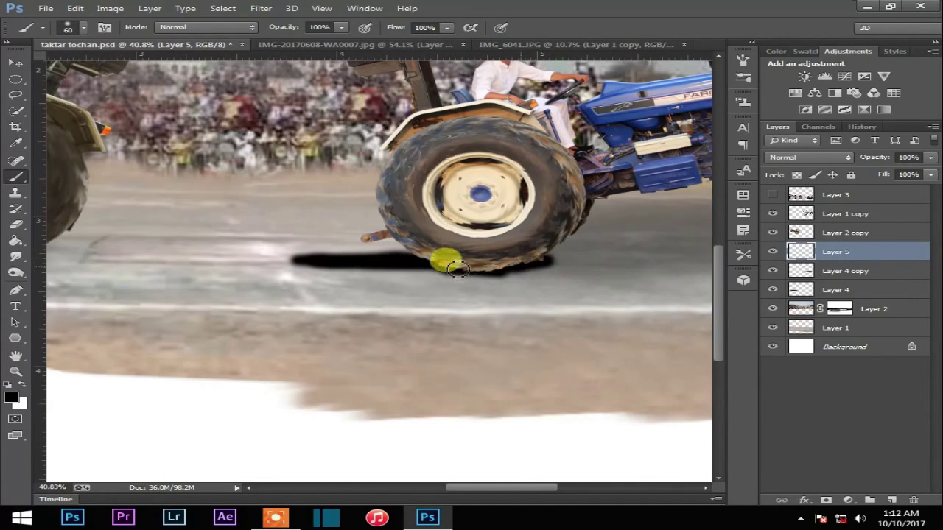
pyautogui.moveTo(301, 221); pyautogui.dragTo(554, 234)
pyautogui.click(931, 174)
pyautogui.moveTo(902, 188)
pyautogui.mouseDown()
pyautogui.moveTo(882, 193)
pyautogui.moveTo(910, 193)
pyautogui.mouseUp()
# Step: Soften the shadow strokes with a Gaussian Blur
pyautogui.click(261, 8)
pyautogui.click(515, 240)
pyautogui.moveTo(707, 270)
pyautogui.mouseDown()
pyautogui.moveTo(762, 272)
pyautogui.moveTo(709, 269)
pyautogui.moveTo(742, 268)
pyautogui.moveTo(730, 274)
pyautogui.mouseUp()
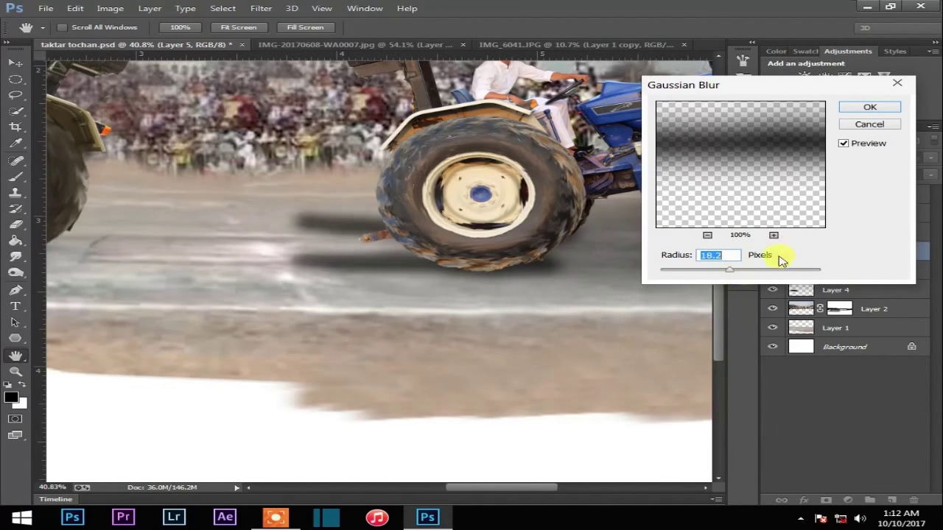
pyautogui.click(870, 107)
pyautogui.moveTo(931, 175)
pyautogui.mouseDown()
pyautogui.moveTo(928, 190)
pyautogui.moveTo(939, 190)
pyautogui.mouseUp()
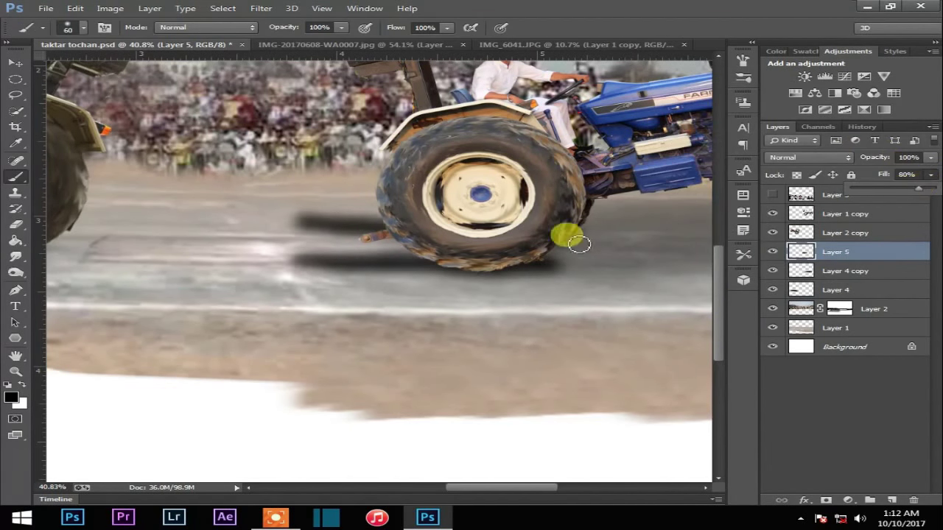
pyautogui.click(15, 62)
# Step: Rotate the blue tractor's tire shadow about -6° and fade it to 35% fill
pyautogui.hotkey('ctrl', 't')
pyautogui.moveTo(608, 190); pyautogui.dragTo(604, 180)
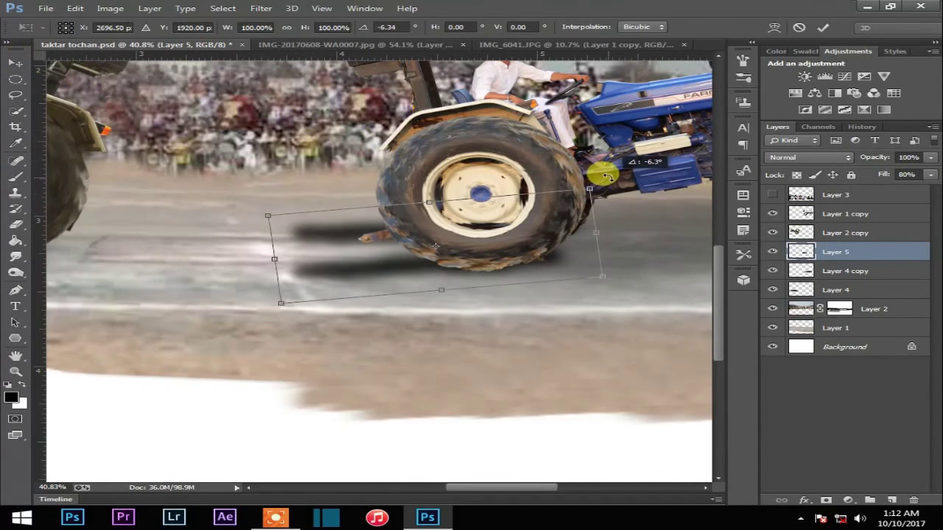
pyautogui.click(823, 26)
pyautogui.scroll(-5, 442, 397)
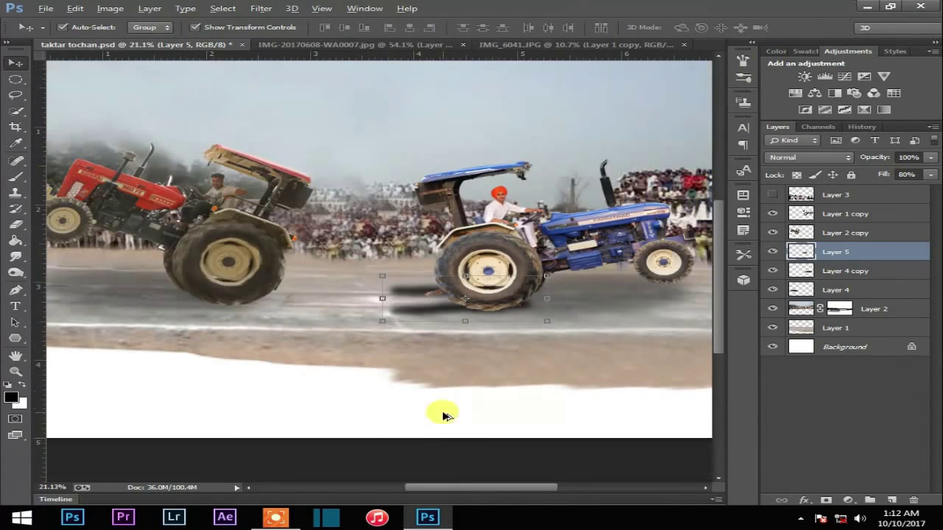
pyautogui.scroll(2, 273, 326)
pyautogui.scroll(2, 484, 343)
pyautogui.click(636, 315)
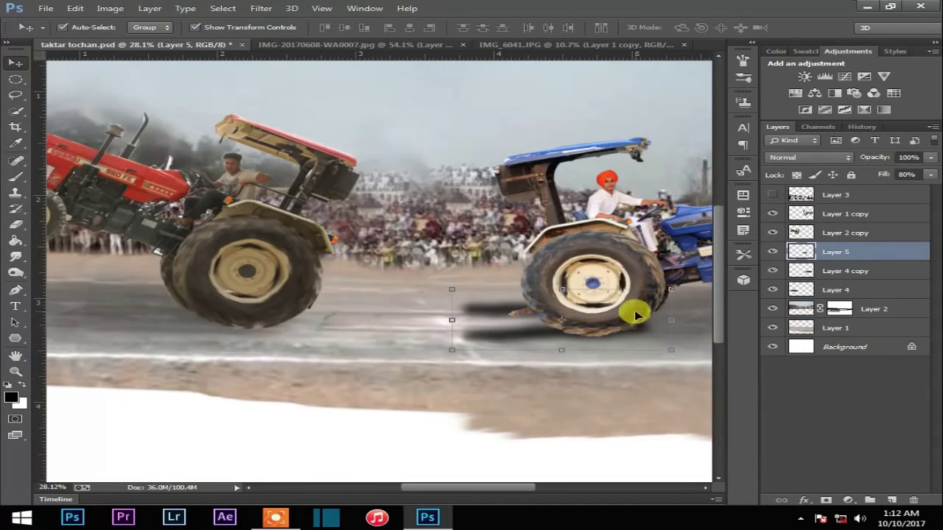
pyautogui.moveTo(935, 177); pyautogui.dragTo(880, 193)
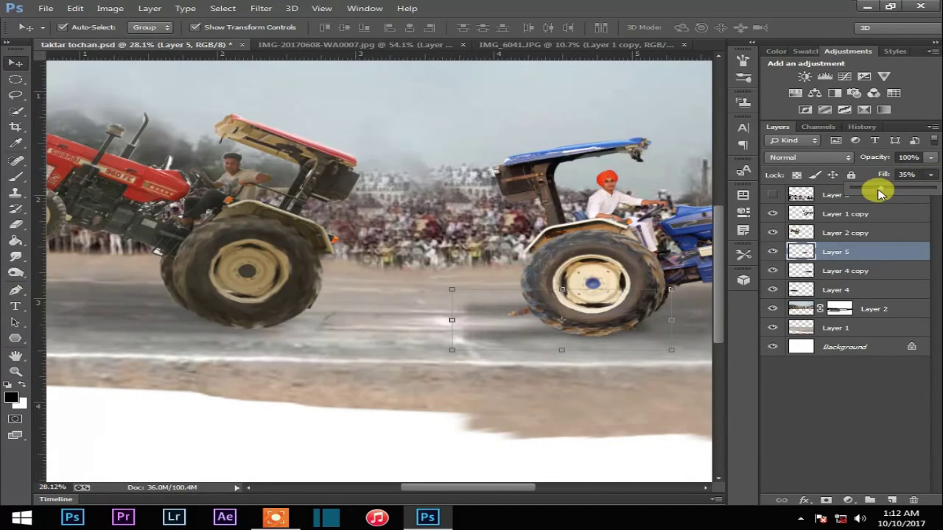
# Step: Copy the shadow under the red tractor's rear wheel, tilted about 5°
pyautogui.moveTo(520, 338); pyautogui.dragTo(333, 328)
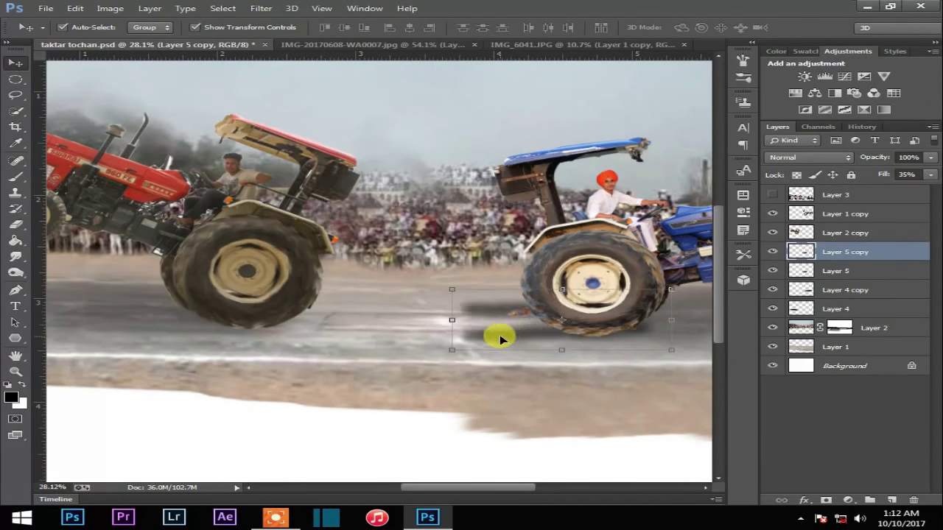
pyautogui.moveTo(350, 329); pyautogui.dragTo(341, 324)
pyautogui.moveTo(424, 288); pyautogui.dragTo(433, 278)
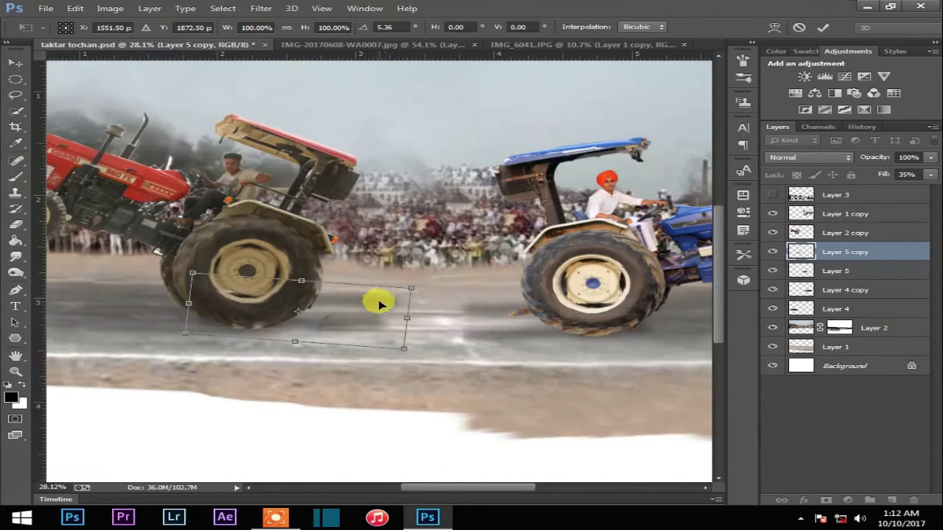
pyautogui.moveTo(364, 318); pyautogui.dragTo(372, 323)
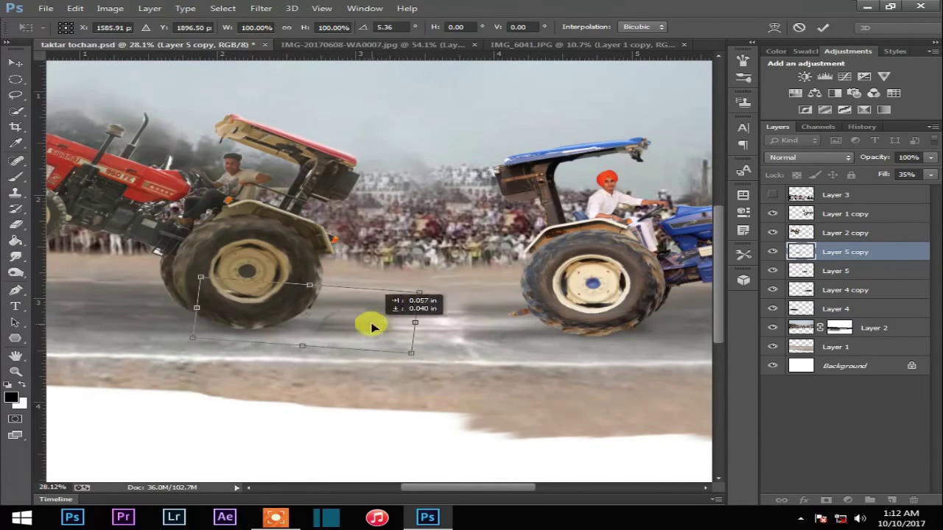
pyautogui.click(823, 27)
pyautogui.click(302, 177)
pyautogui.scroll(-1, 302, 177)
pyautogui.scroll(-1, 280, 194)
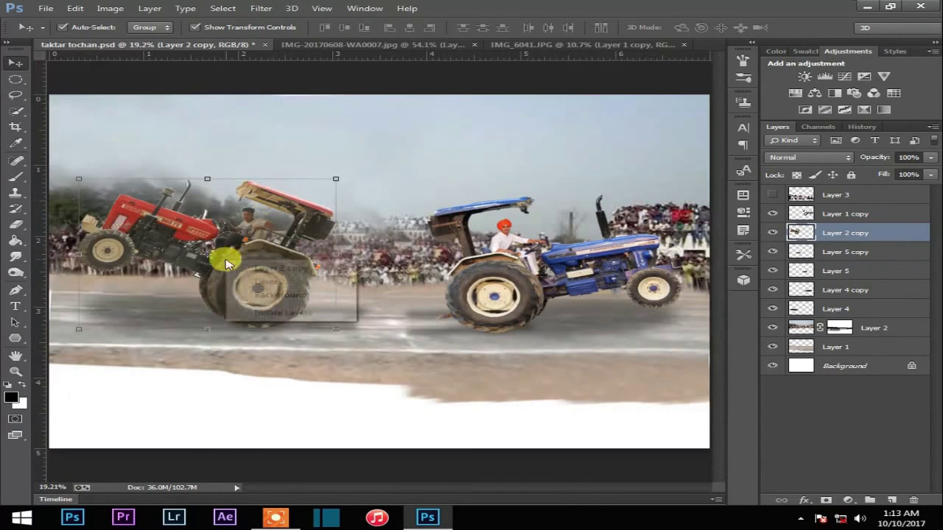
# Step: Apply a 7 px Defringe to the red tractor on Layer 2 copy
pyautogui.click(233, 9)
pyautogui.moveTo(165, 439)
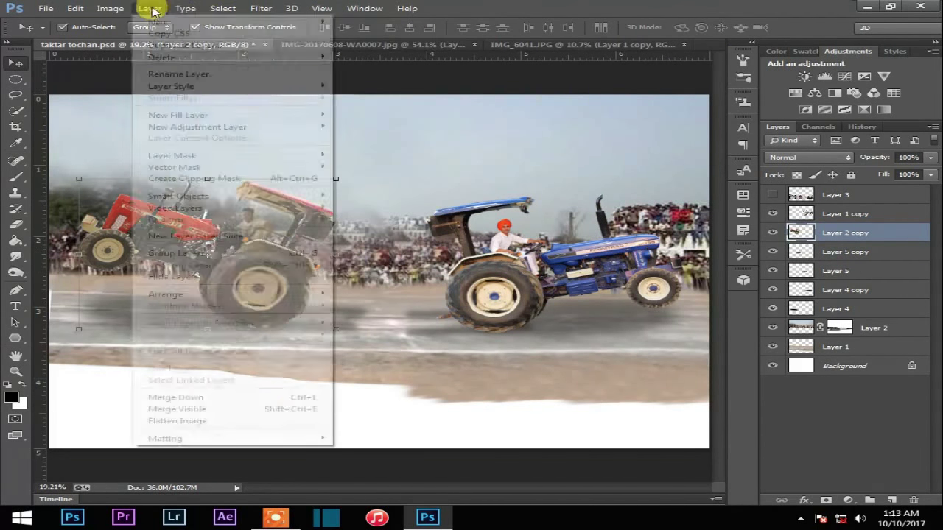
pyautogui.click(413, 453)
pyautogui.write('7')
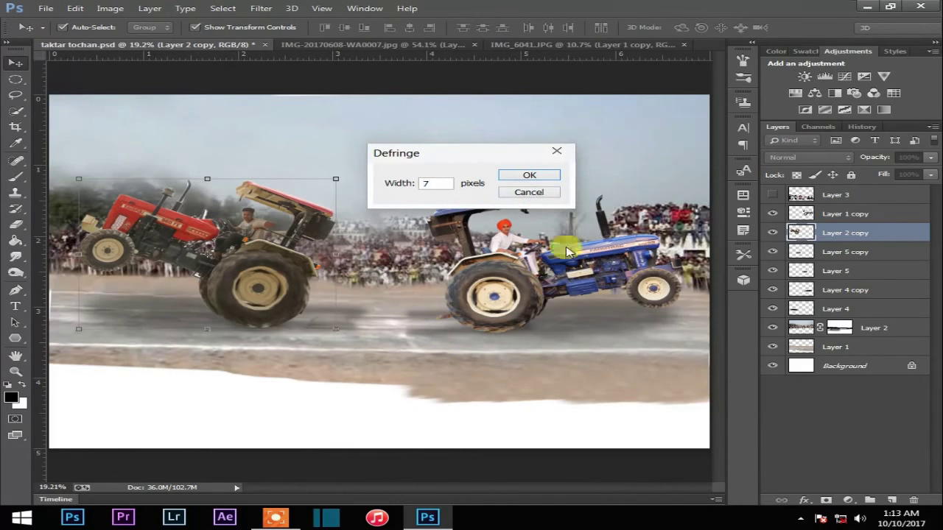
pyautogui.click(536, 177)
pyautogui.scroll(4, 221, 217)
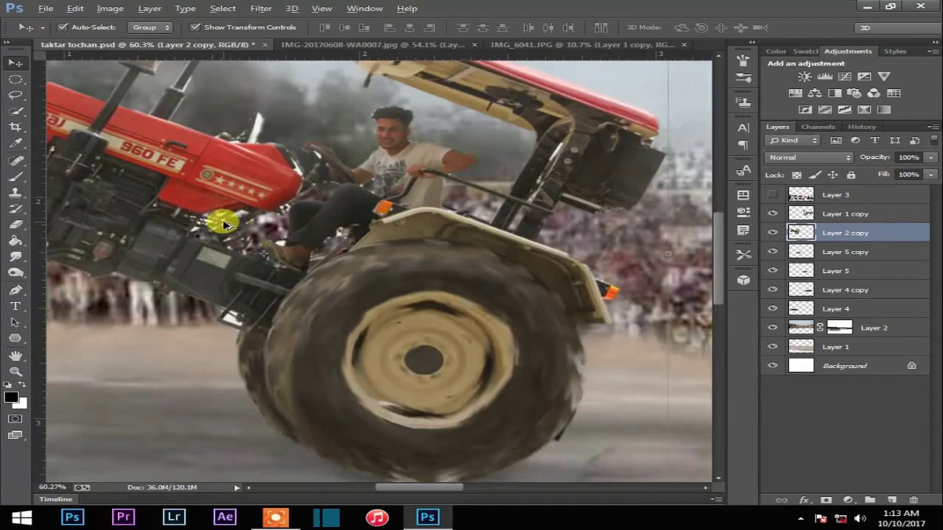
pyautogui.scroll(4, 221, 217)
# Step: Erase leftover background between the driver's shoe and engine with a size-2 eraser
pyautogui.moveTo(16, 223); pyautogui.dragTo(81, 245)
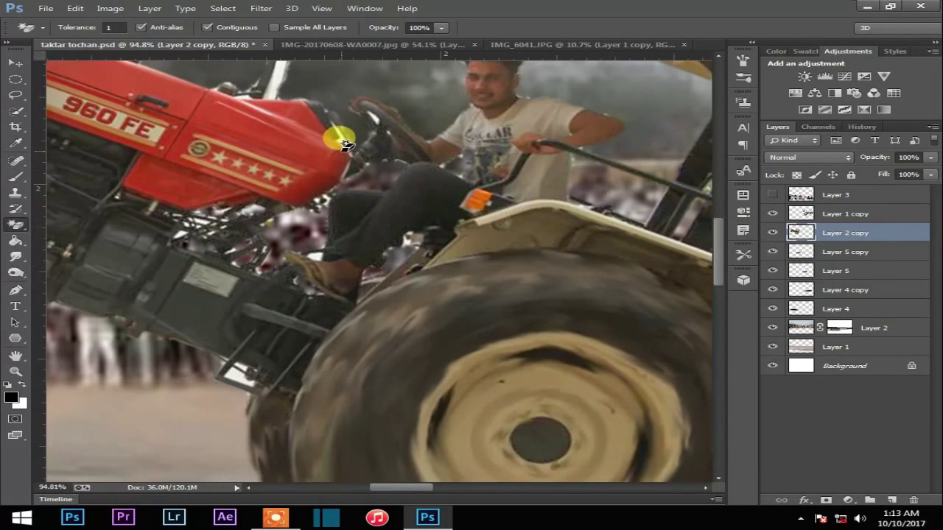
pyautogui.scroll(-2, 214, 125)
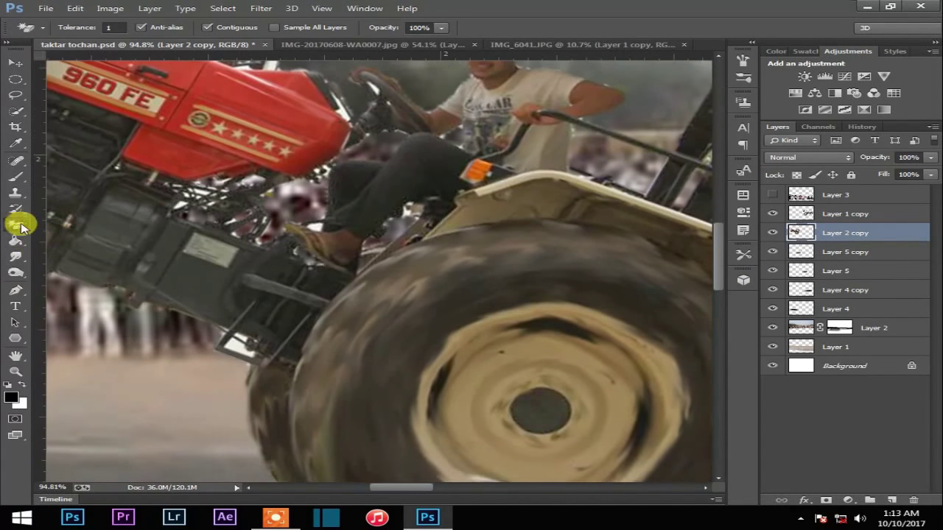
pyautogui.moveTo(16, 224); pyautogui.dragTo(81, 216)
pyautogui.press('[')
pyautogui.press('[')
pyautogui.press('[')
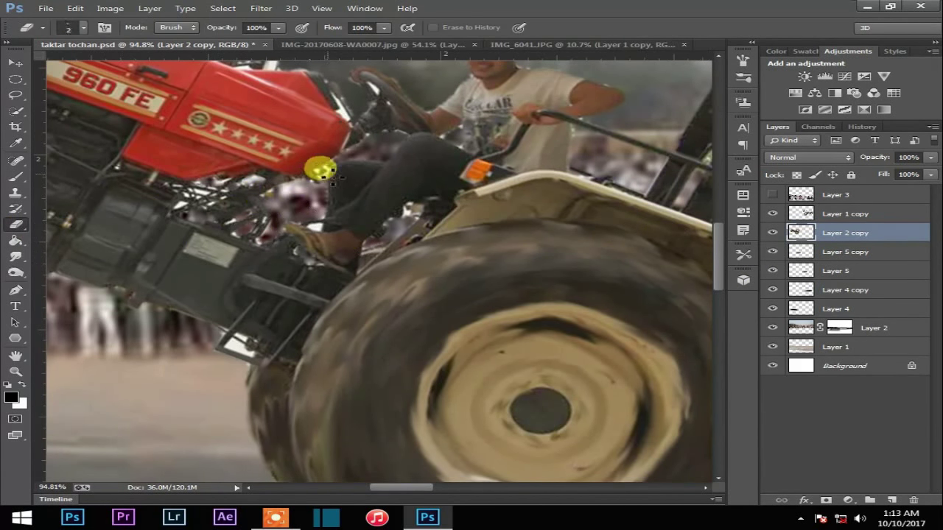
pyautogui.click(335, 177)
pyautogui.moveTo(314, 232)
pyautogui.mouseDown()
pyautogui.moveTo(247, 191)
pyautogui.moveTo(202, 196)
pyautogui.mouseUp()
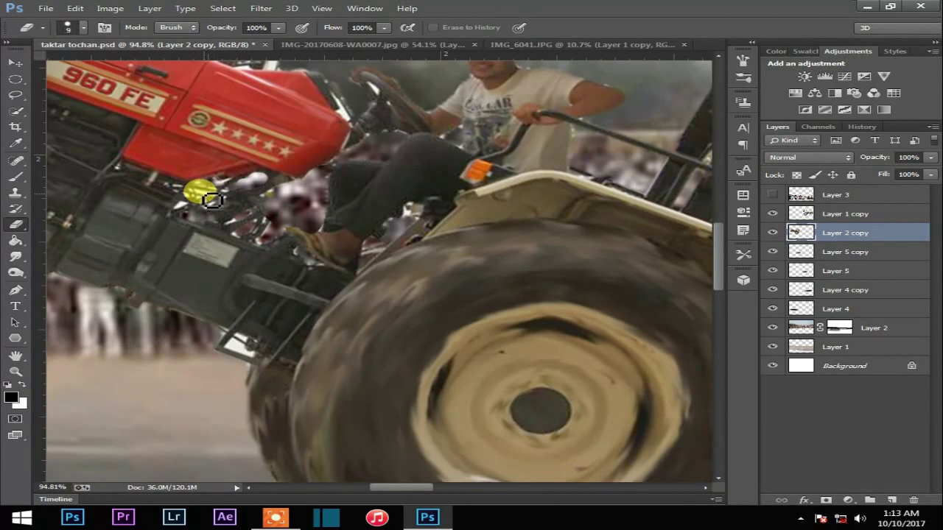
# Step: Erase stray background along the top of the red tractor's hood
pyautogui.scroll(2, 244, 131)
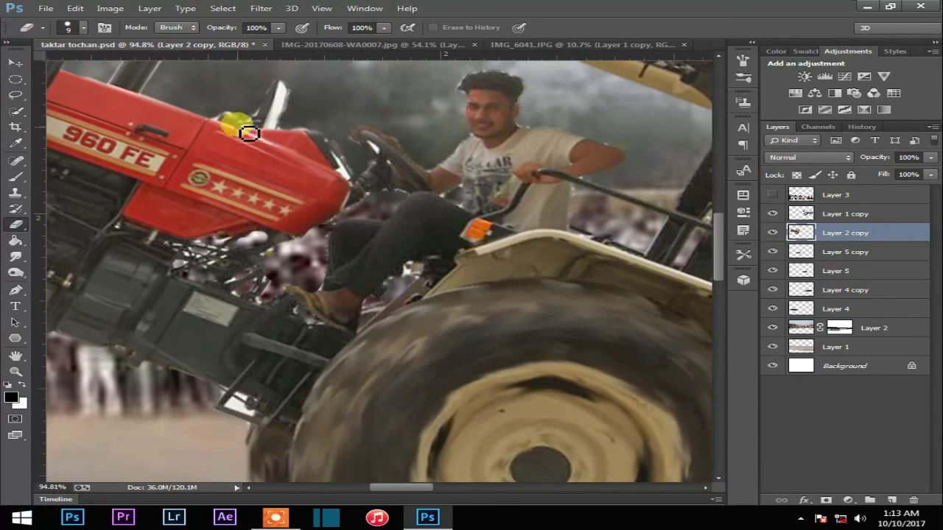
pyautogui.moveTo(249, 126); pyautogui.dragTo(292, 81)
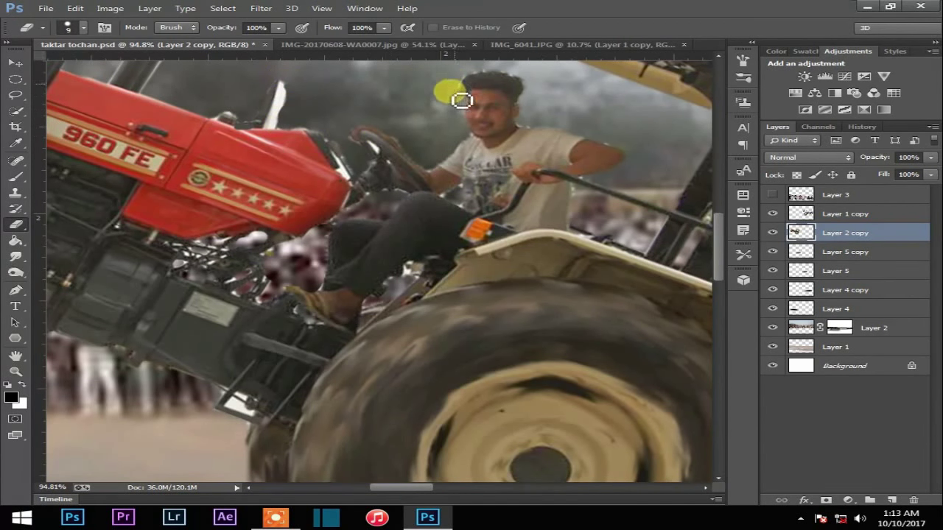
pyautogui.scroll(-1, 461, 99)
pyautogui.scroll(-3, 504, 183)
pyautogui.scroll(-3, 515, 251)
pyautogui.scroll(-2, 282, 198)
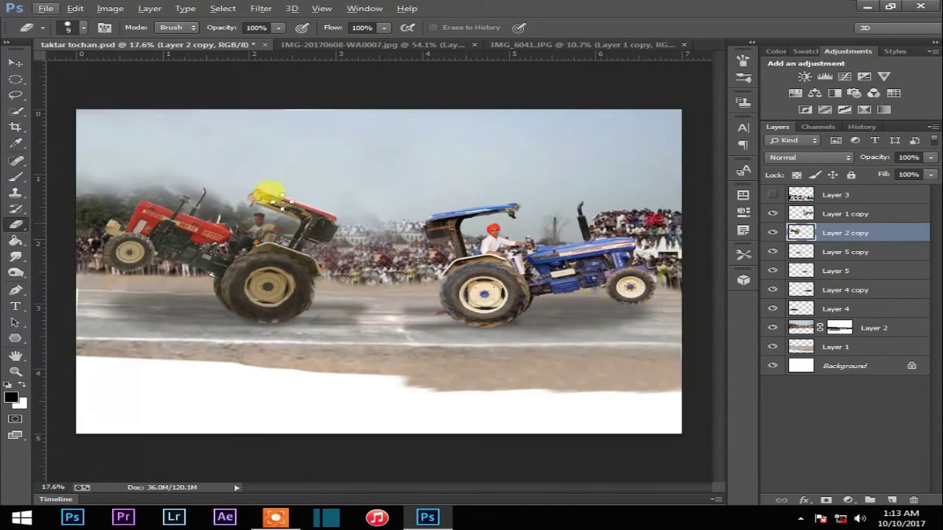
pyautogui.click(15, 62)
pyautogui.click(385, 386)
# Step: Lasso the blue tractor's rear drawbar in IMG_6041.JPG and copy it to new Layer 2 with Ctrl+J
pyautogui.scroll(6, 425, 312)
pyautogui.scroll(2, 441, 315)
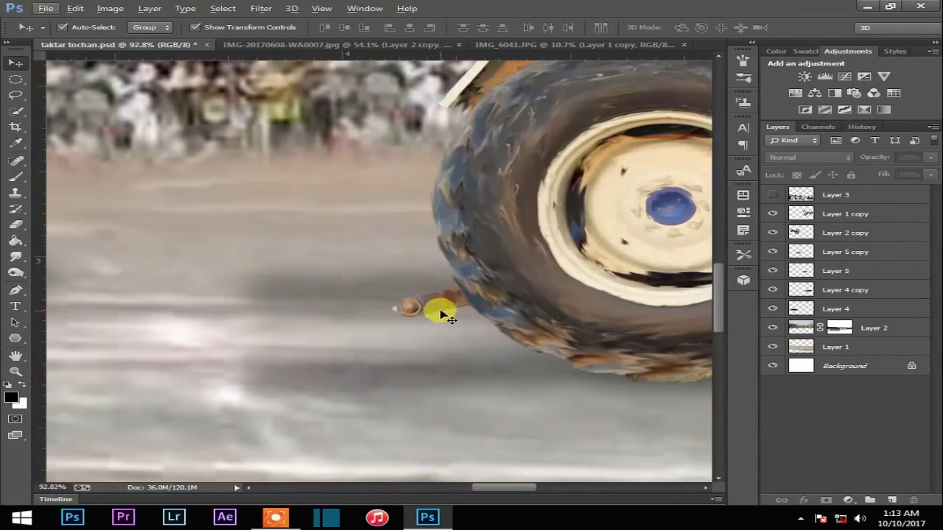
pyautogui.click(516, 44)
pyautogui.click(151, 293)
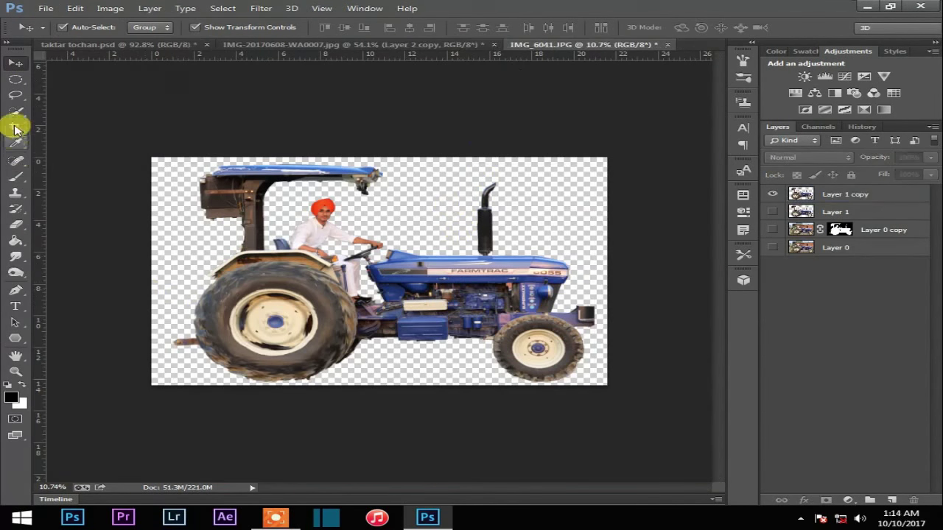
pyautogui.click(15, 94)
pyautogui.scroll(3, 106, 331)
pyautogui.scroll(3, 243, 374)
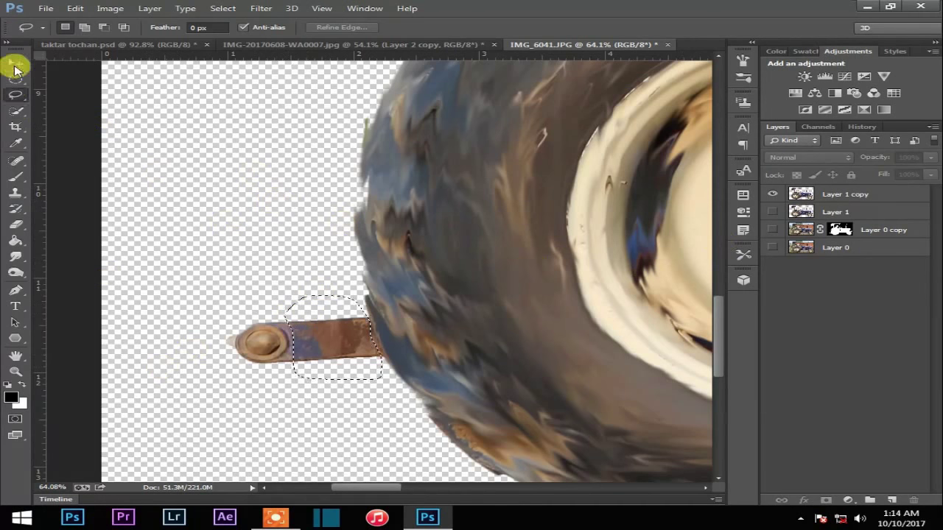
pyautogui.click(15, 63)
pyautogui.click(843, 200)
pyautogui.hotkey('ctrl', 'j')
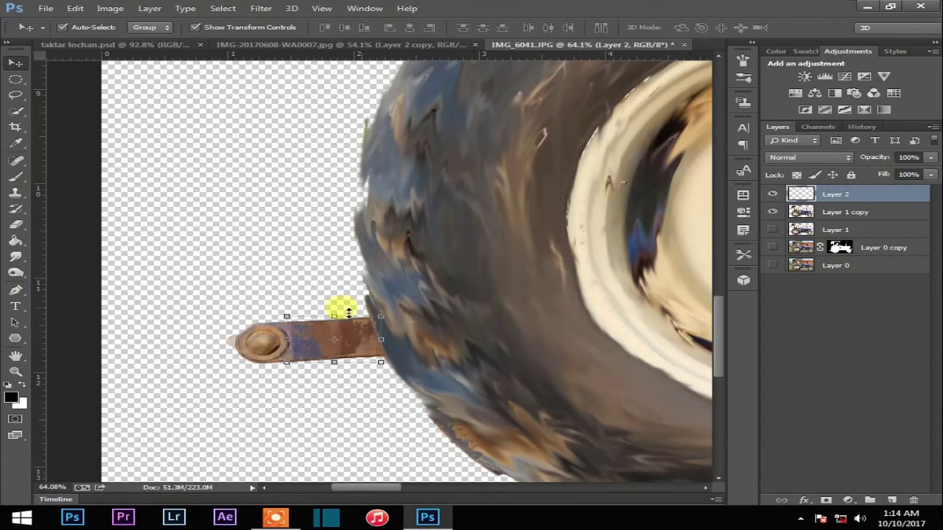
pyautogui.moveTo(337, 305)
pyautogui.mouseDown()
pyautogui.moveTo(190, 46)
pyautogui.moveTo(295, 259)
pyautogui.moveTo(406, 258)
pyautogui.moveTo(252, 263)
pyautogui.moveTo(273, 248)
pyautogui.moveTo(418, 255)
pyautogui.mouseUp()
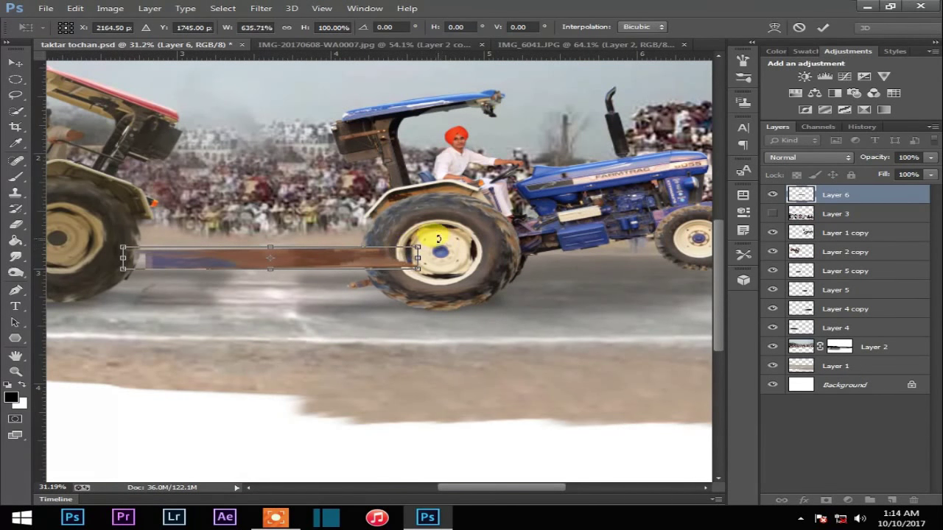
# Step: Stretch and tilt the drawbar about 3°, placing Layer 6 beneath the red tractor layer
pyautogui.click(823, 27)
pyautogui.moveTo(400, 231); pyautogui.dragTo(412, 249)
pyautogui.click(823, 27)
pyautogui.moveTo(836, 194); pyautogui.dragTo(840, 248)
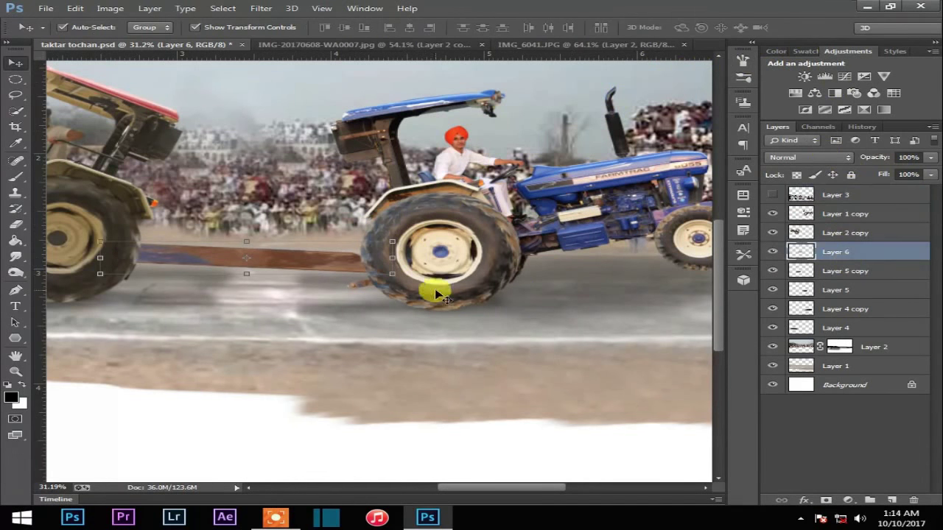
pyautogui.moveTo(296, 258); pyautogui.dragTo(305, 265)
pyautogui.moveTo(383, 263); pyautogui.dragTo(415, 244)
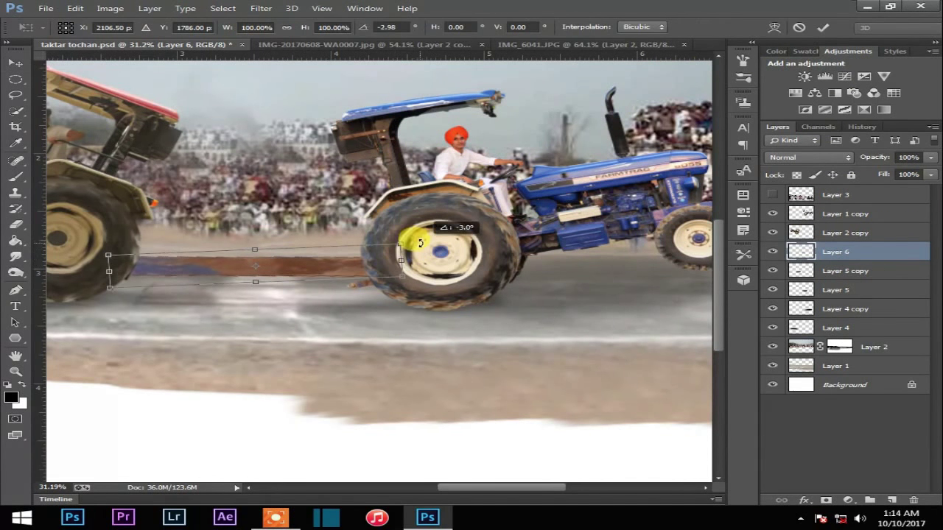
pyautogui.click(823, 27)
# Step: Transform the drawbar again to make it about half as thick
pyautogui.scroll(3, 240, 274)
pyautogui.scroll(2, 258, 251)
pyautogui.hotkey('ctrl', 't')
pyautogui.moveTo(272, 248)
pyautogui.mouseDown()
pyautogui.moveTo(275, 271)
pyautogui.moveTo(305, 269)
pyautogui.mouseUp()
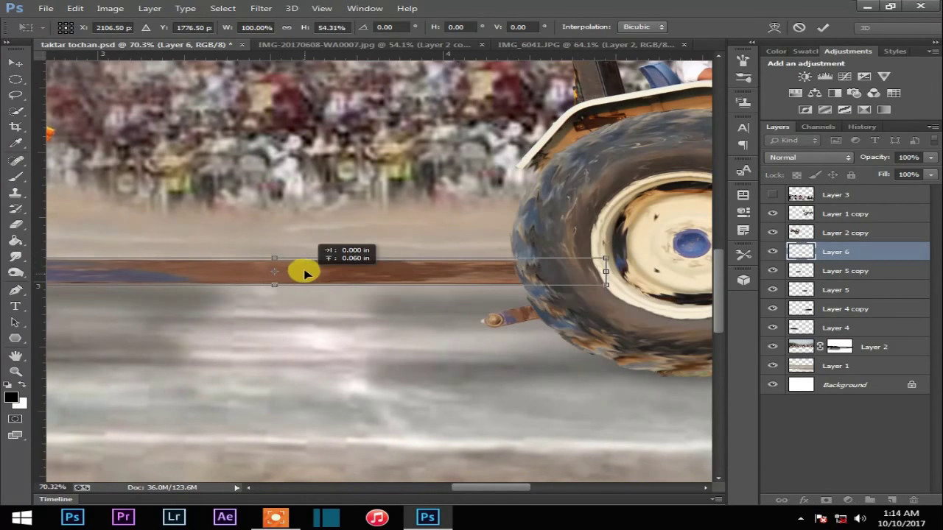
pyautogui.scroll(-5, 302, 276)
pyautogui.scroll(-3, 302, 276)
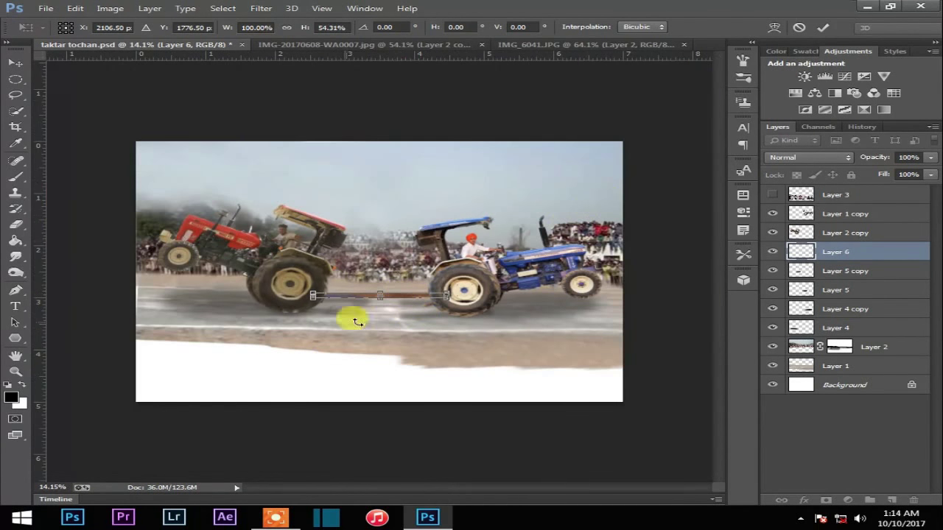
pyautogui.click(823, 28)
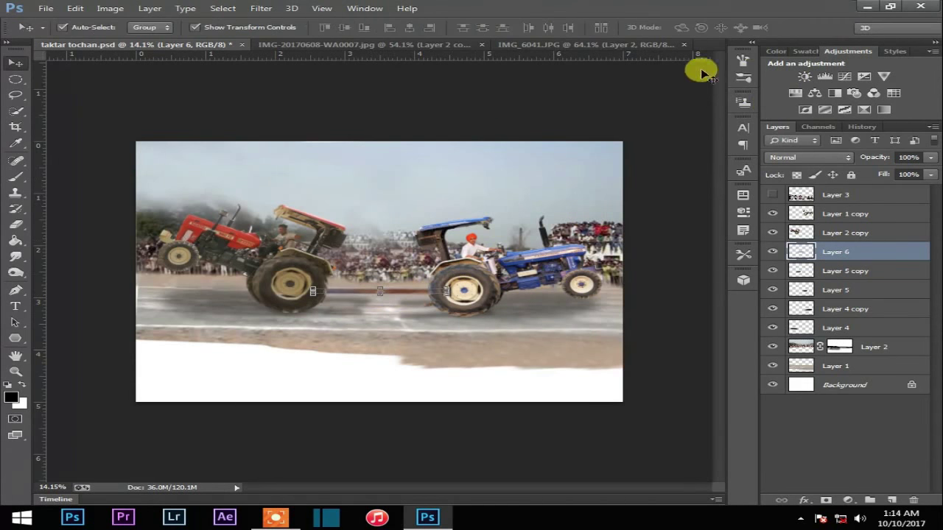
pyautogui.click(427, 318)
pyautogui.click(426, 322)
# Step: Erase the tow rod's tip next to the blue tractor's wheel
pyautogui.click(15, 224)
pyautogui.scroll(1, 530, 320)
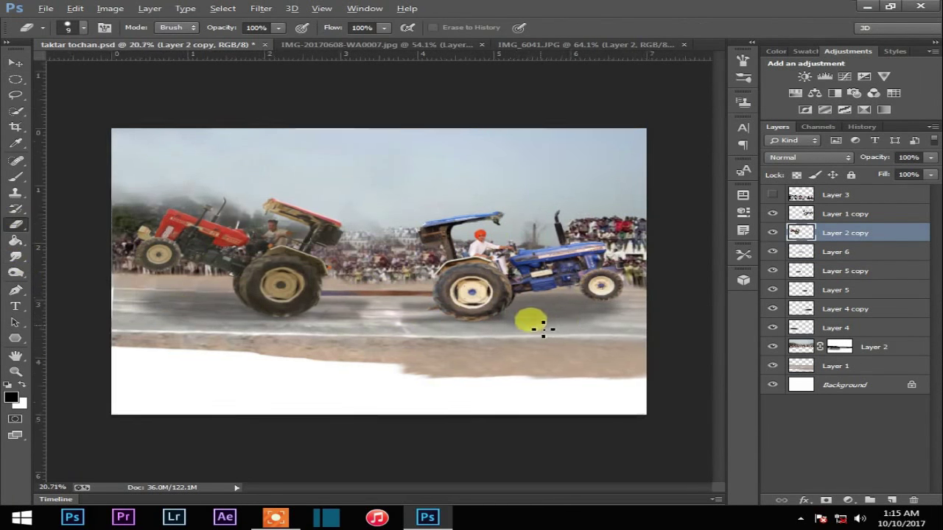
pyautogui.scroll(6, 443, 324)
pyautogui.scroll(1, 376, 330)
pyautogui.click(874, 246)
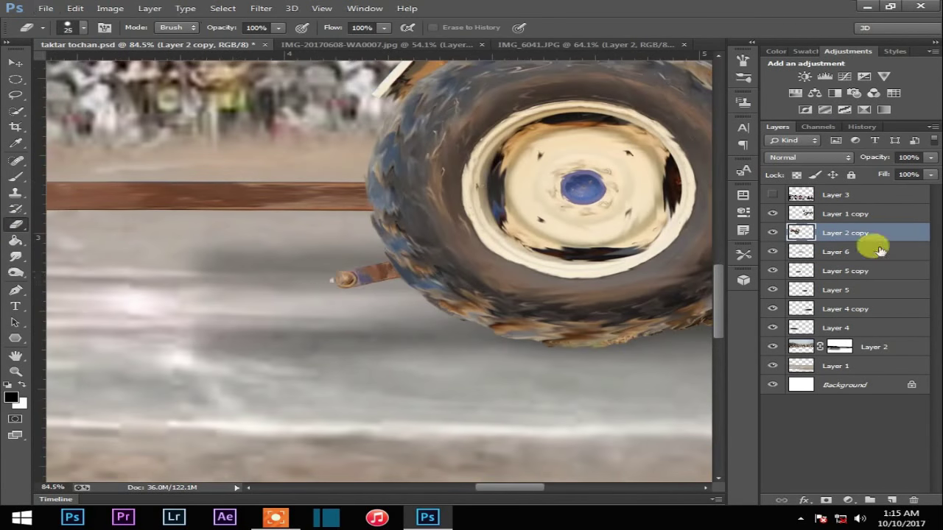
pyautogui.click(809, 214)
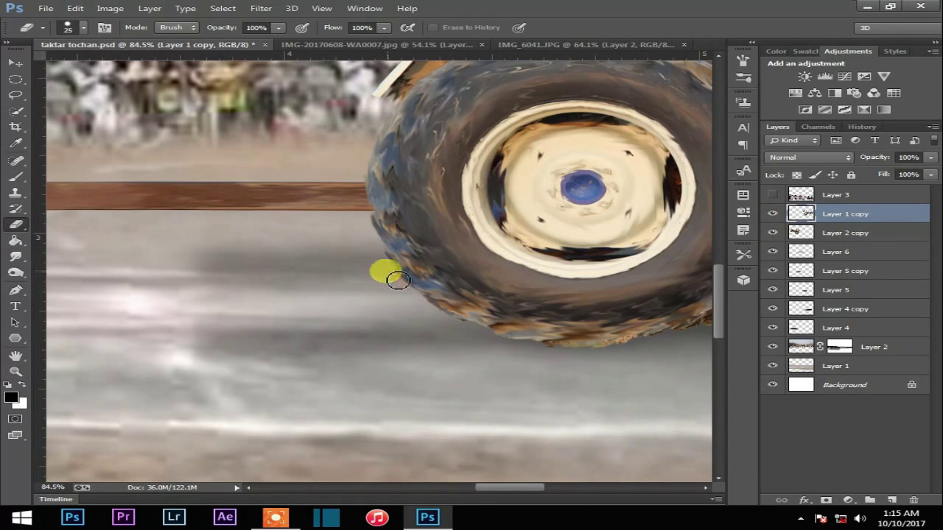
pyautogui.scroll(-3, 379, 312)
pyautogui.scroll(2, 332, 332)
pyautogui.scroll(1, 246, 307)
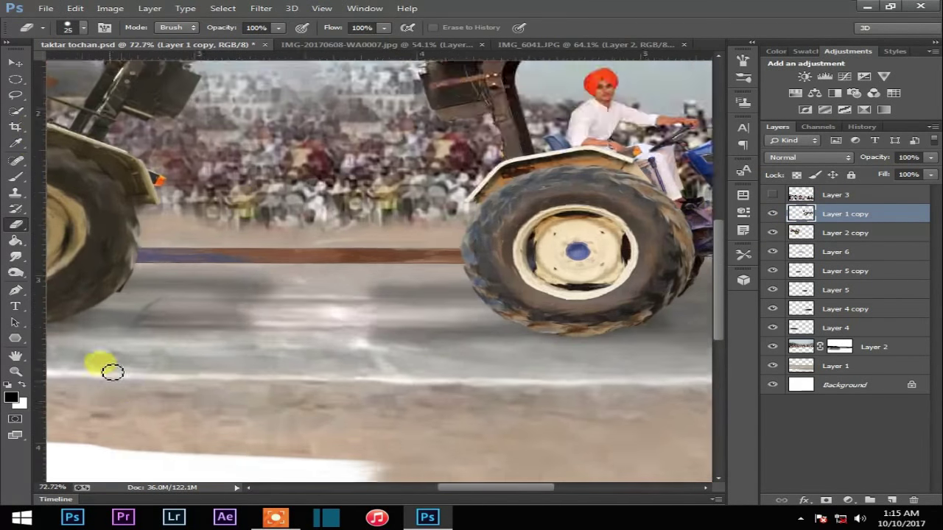
pyautogui.scroll(2, 112, 373)
pyautogui.click(781, 232)
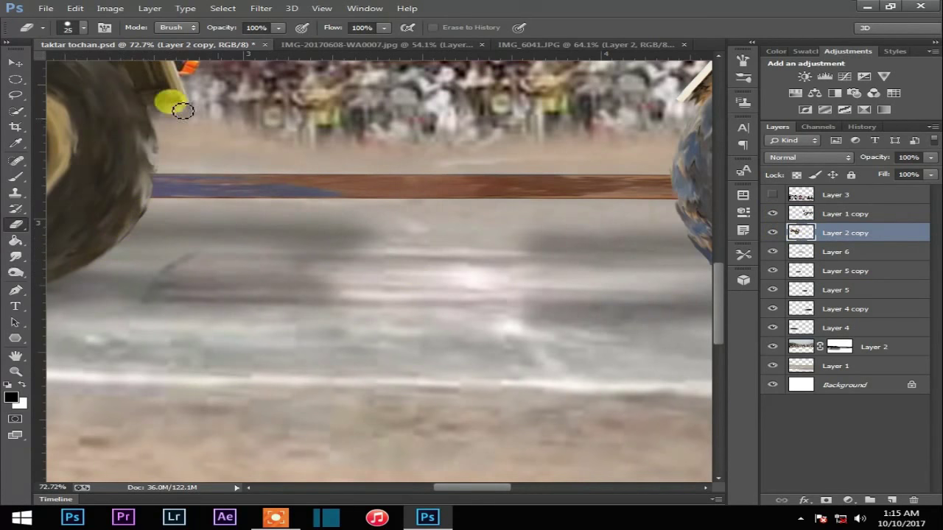
# Step: Lower the tow rod about 10 px and fit the whole composite on screen
pyautogui.click(17, 59)
pyautogui.moveTo(367, 185)
pyautogui.mouseDown()
pyautogui.moveTo(394, 200)
pyautogui.moveTo(427, 188)
pyautogui.mouseUp()
pyautogui.click(428, 181)
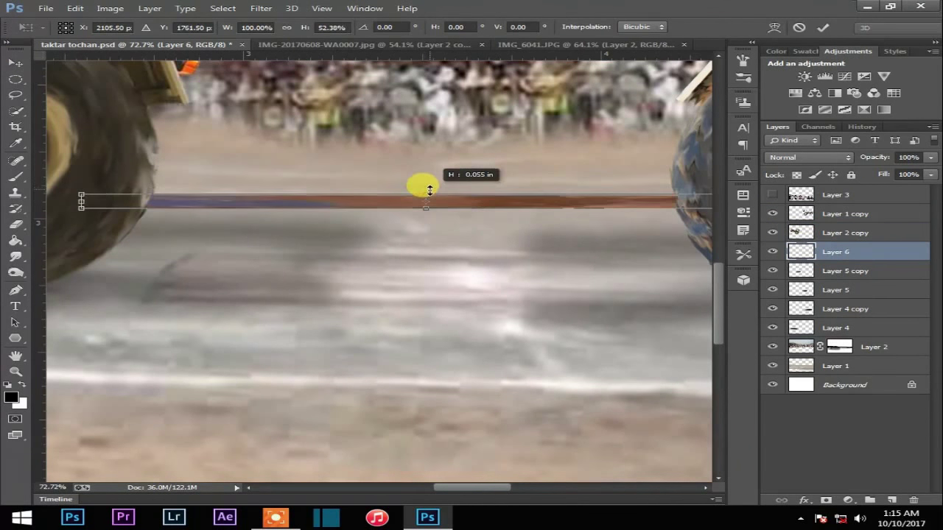
pyautogui.click(823, 27)
pyautogui.hotkey('ctrl', '0')
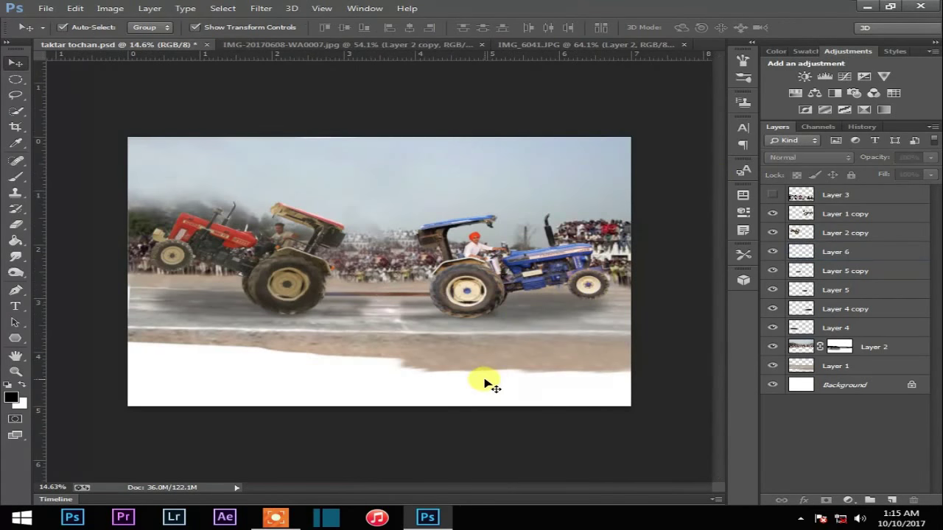
# Step: Brighten the red tractor with a Camera Raw Filter setting Whites to +63
pyautogui.scroll(1, 337, 305)
pyautogui.scroll(1, 337, 305)
pyautogui.scroll(-1, 269, 253)
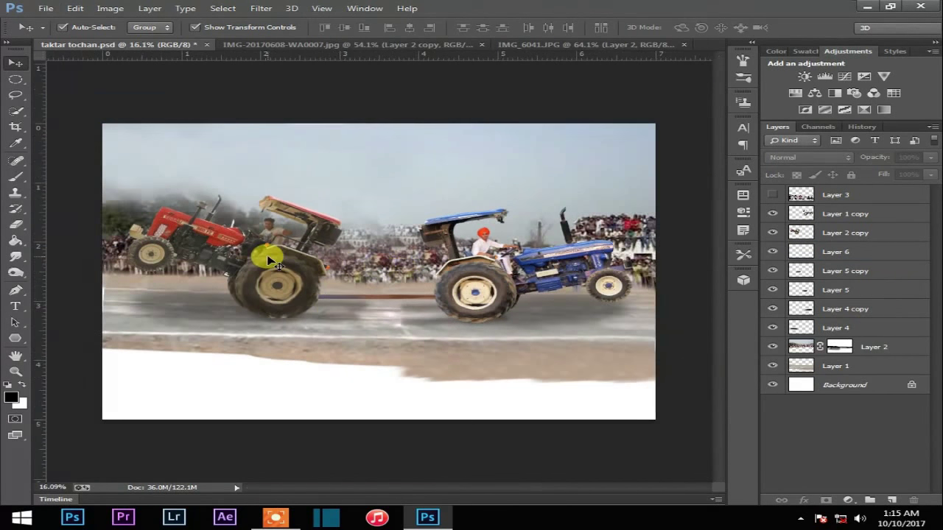
pyautogui.click(270, 253)
pyautogui.click(261, 8)
pyautogui.click(337, 78)
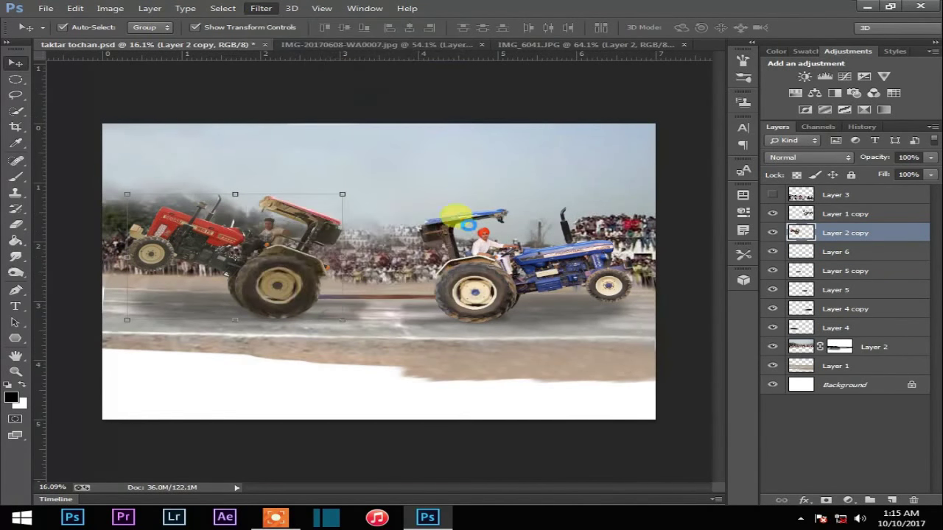
pyautogui.moveTo(711, 342)
pyautogui.mouseDown()
pyautogui.moveTo(793, 347)
pyautogui.moveTo(781, 346)
pyautogui.mouseUp()
pyautogui.click(792, 464)
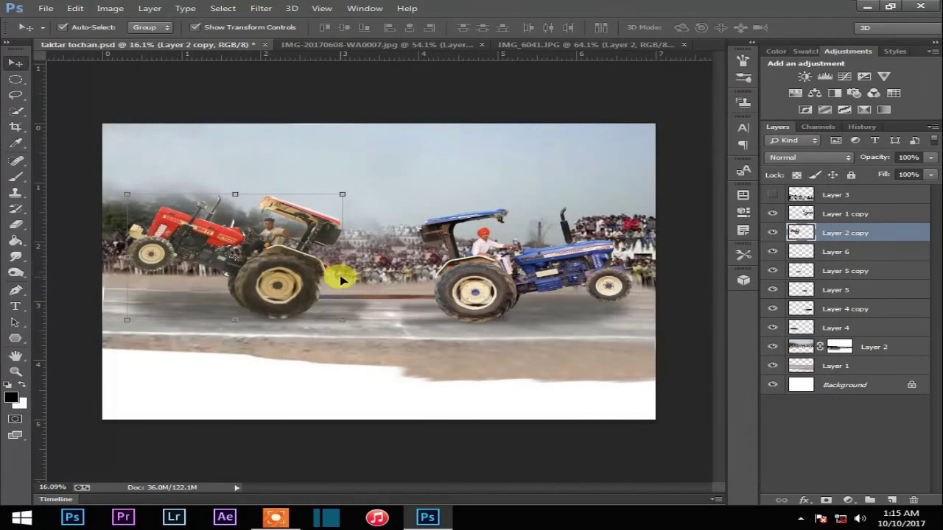
# Step: Rotate the blue tractor back about 11° into a steeper wheelie
pyautogui.click(475, 282)
pyautogui.hotkey('ctrl', 't')
pyautogui.moveTo(641, 196)
pyautogui.mouseDown()
pyautogui.moveTo(598, 221)
pyautogui.moveTo(623, 182)
pyautogui.moveTo(625, 190)
pyautogui.moveTo(611, 190)
pyautogui.moveTo(617, 196)
pyautogui.moveTo(609, 190)
pyautogui.moveTo(617, 197)
pyautogui.mouseUp()
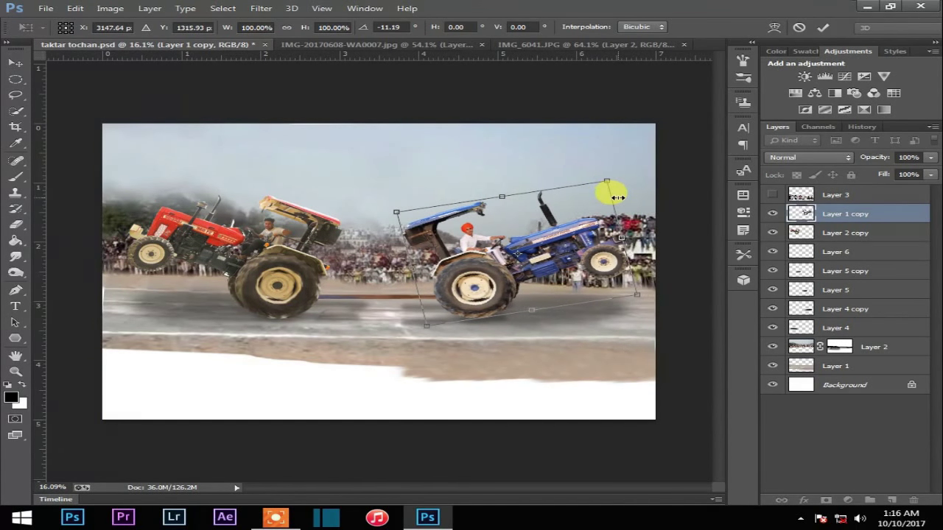
pyautogui.click(823, 27)
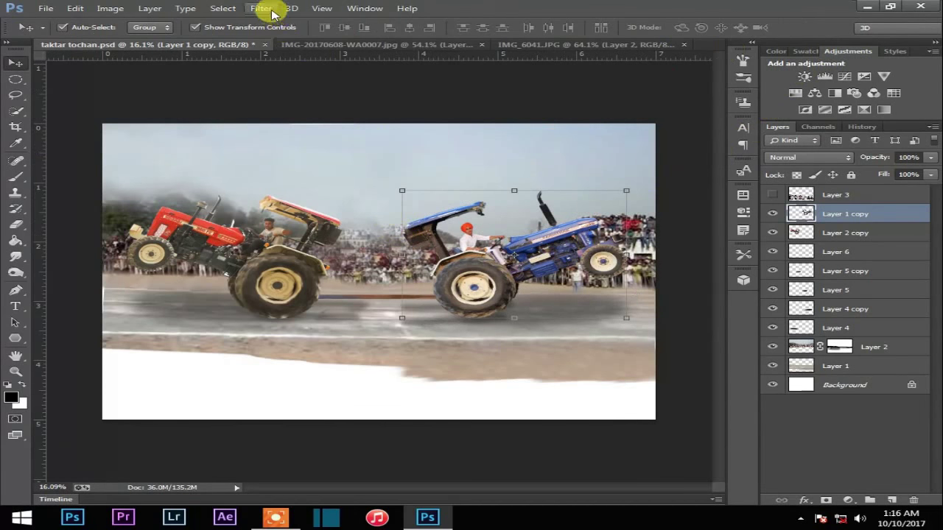
# Step: Darken the blue tractor's Shadows to -45 with the Camera Raw Filter
pyautogui.click(272, 14)
pyautogui.click(362, 84)
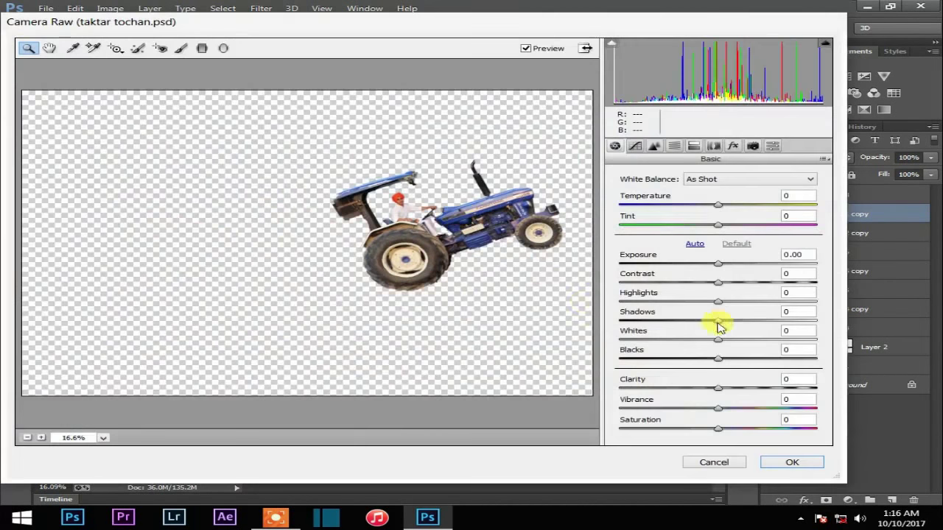
pyautogui.moveTo(716, 321)
pyautogui.mouseDown()
pyautogui.moveTo(678, 322)
pyautogui.moveTo(689, 347)
pyautogui.mouseUp()
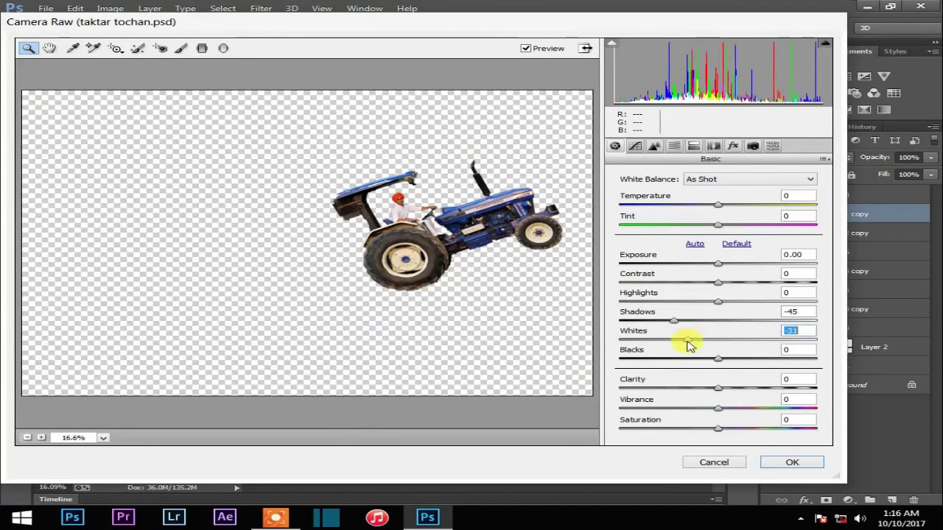
pyautogui.click(786, 462)
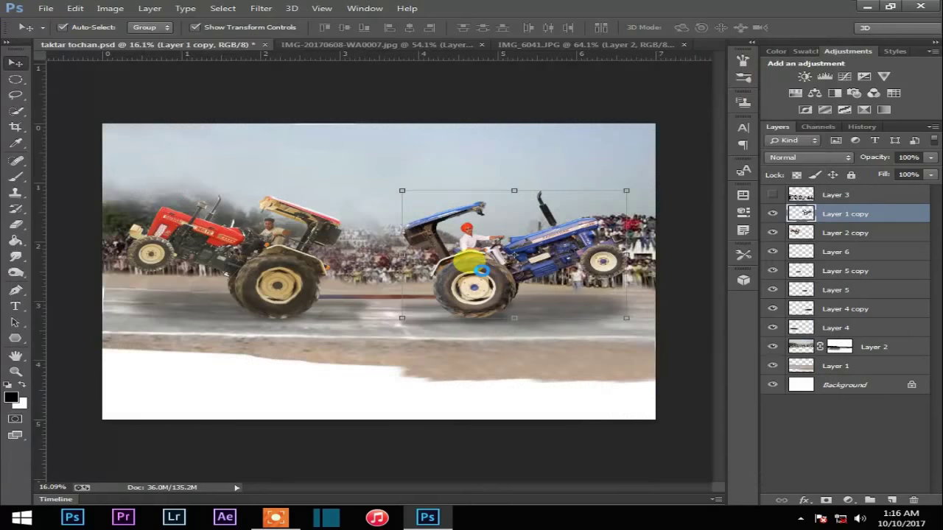
pyautogui.click(514, 148)
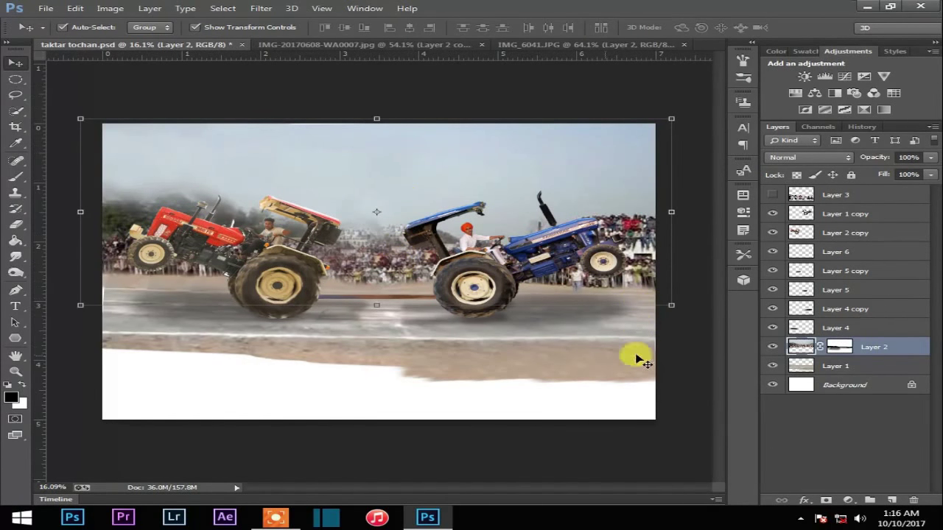
# Step: Reveal the Layer 3 crowd, nudge the blue tractor a few pixels, and raise the crowd about 13 px
pyautogui.moveTo(773, 216); pyautogui.dragTo(773, 232)
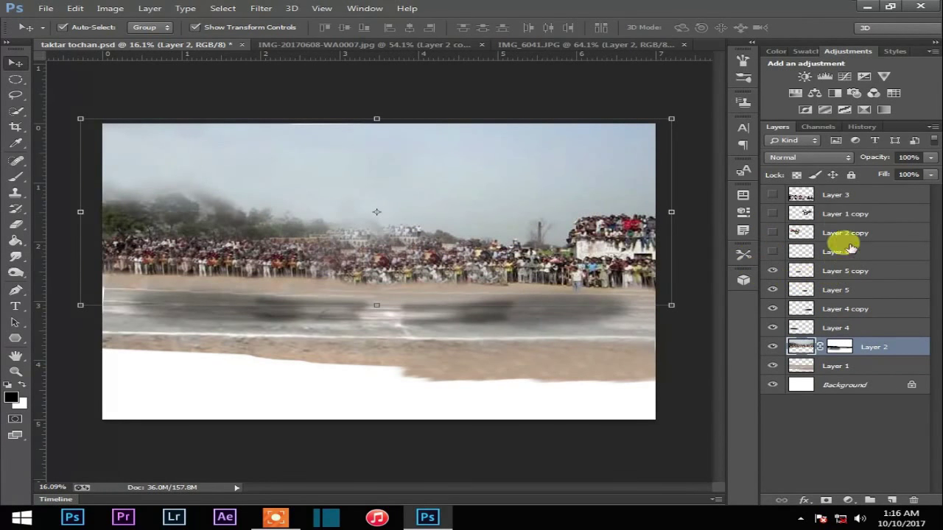
pyautogui.moveTo(774, 196); pyautogui.dragTo(774, 252)
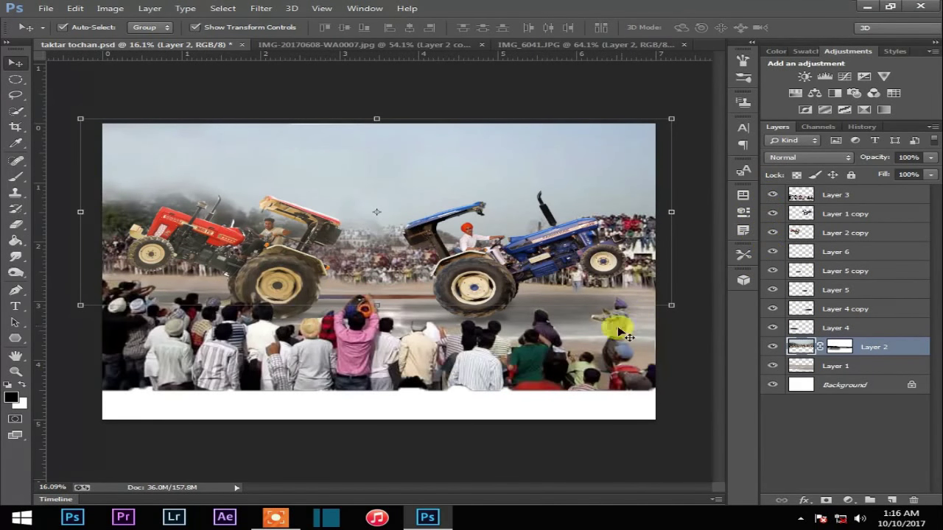
pyautogui.click(531, 363)
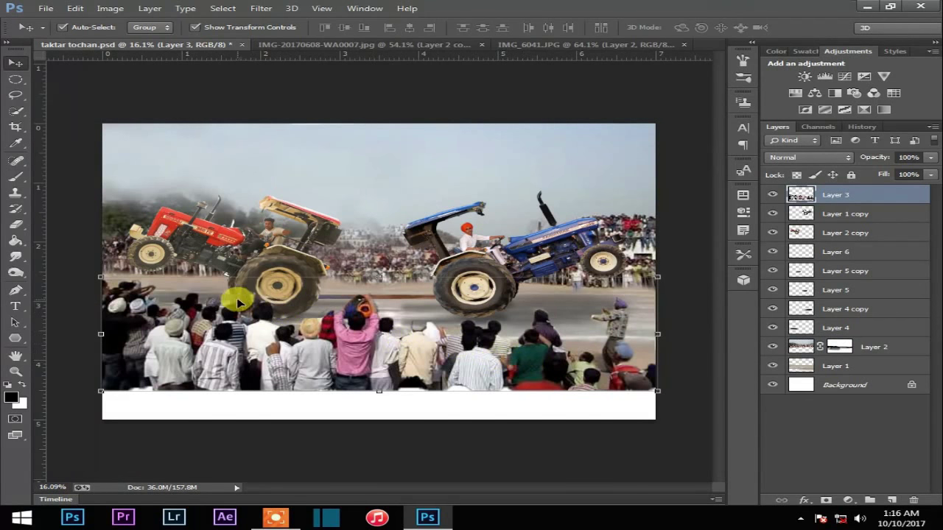
pyautogui.click(543, 254)
pyautogui.moveTo(576, 253); pyautogui.dragTo(575, 251)
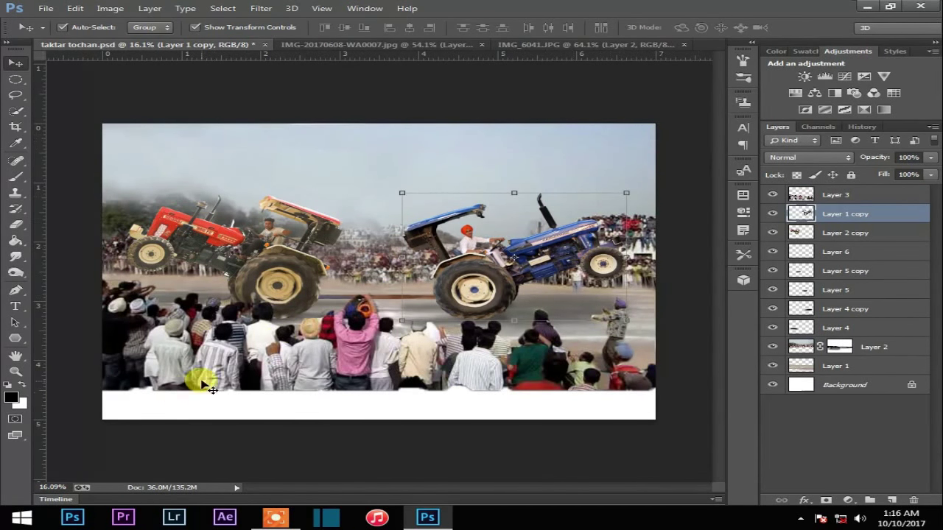
pyautogui.click(293, 357)
pyautogui.moveTo(279, 372); pyautogui.dragTo(277, 371)
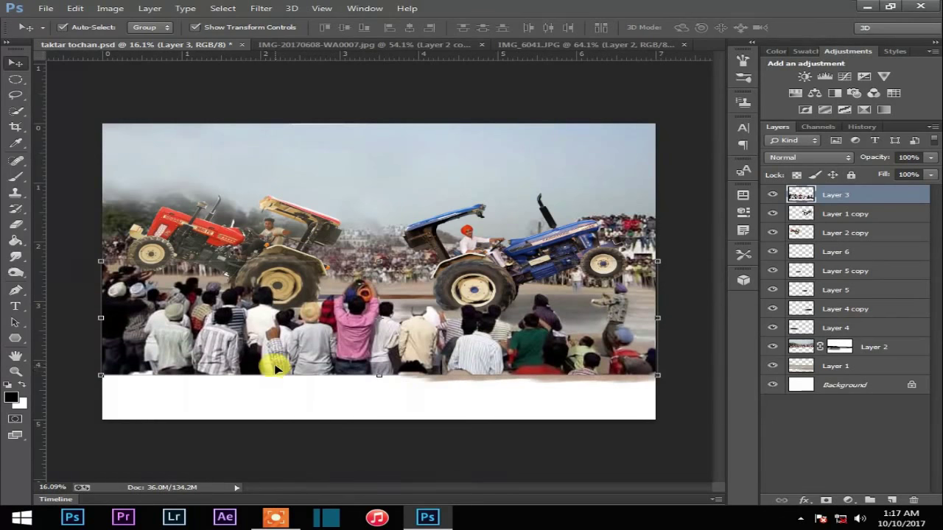
# Step: Flip the Layer 3 crowd horizontally, rotate it about 1°, and shift it slightly left
pyautogui.hotkey('ctrl', 't')
pyautogui.rightClick(216, 118)
pyautogui.click(332, 302)
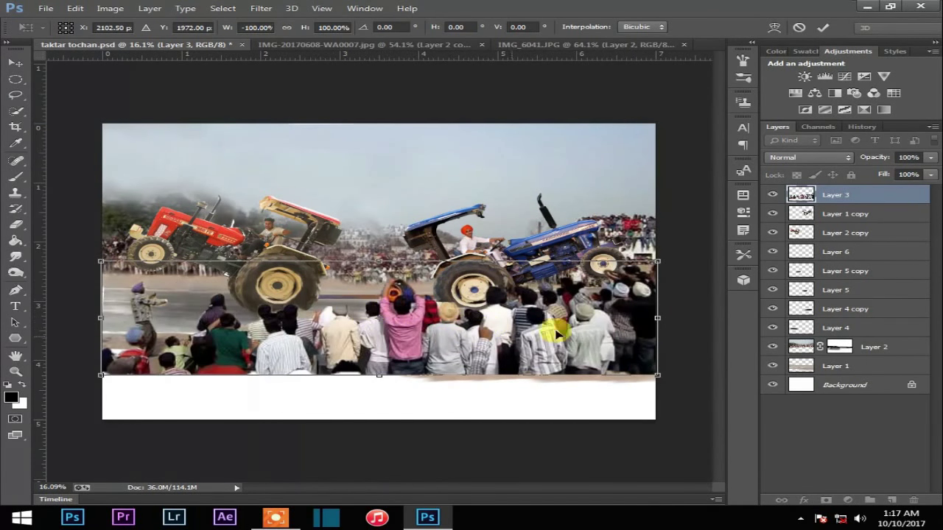
pyautogui.moveTo(677, 256); pyautogui.dragTo(663, 261)
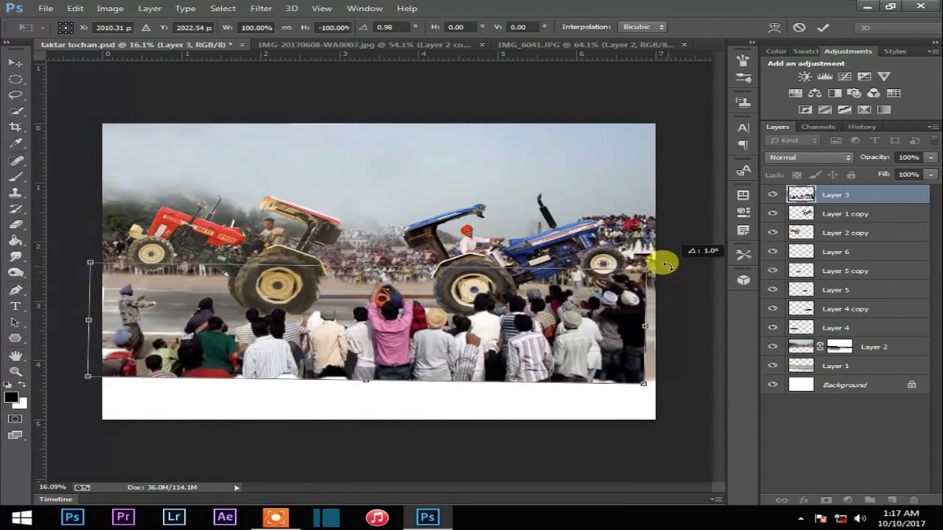
pyautogui.click(824, 28)
pyautogui.moveTo(646, 326); pyautogui.dragTo(644, 328)
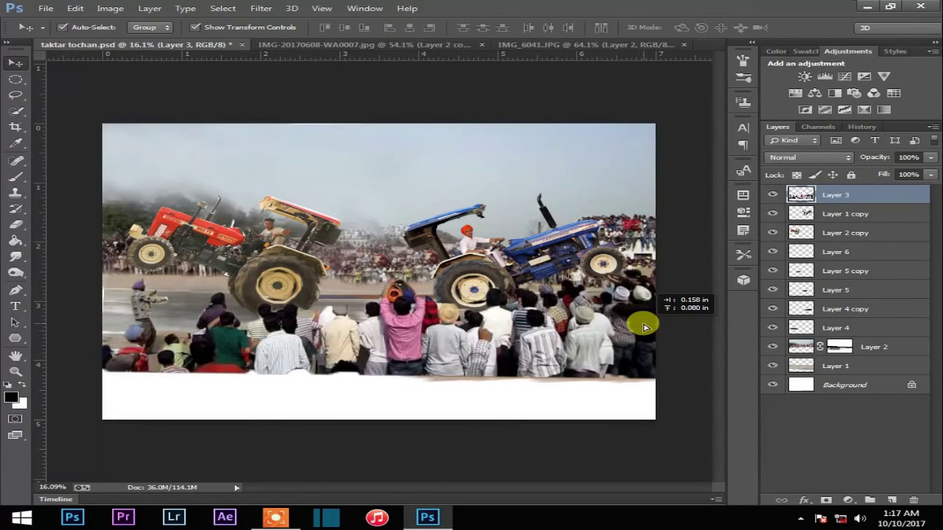
pyautogui.click(277, 411)
pyautogui.click(15, 191)
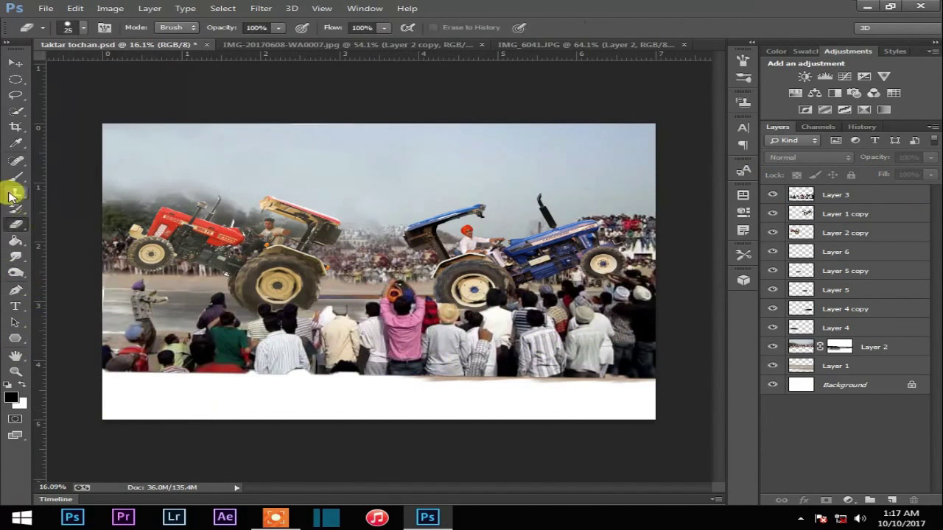
# Step: Browse the layers and select the red tractor's Layer 2 copy
pyautogui.click(815, 271)
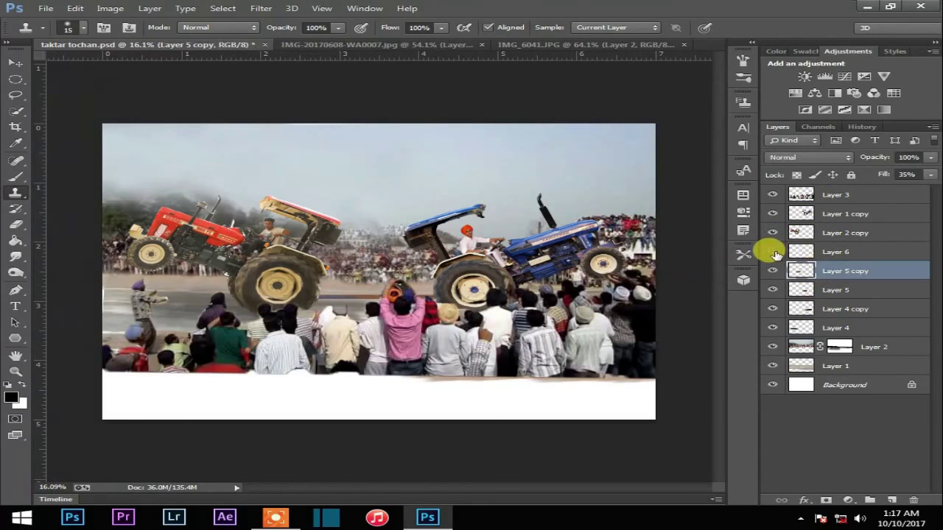
pyautogui.click(818, 309)
pyautogui.click(834, 366)
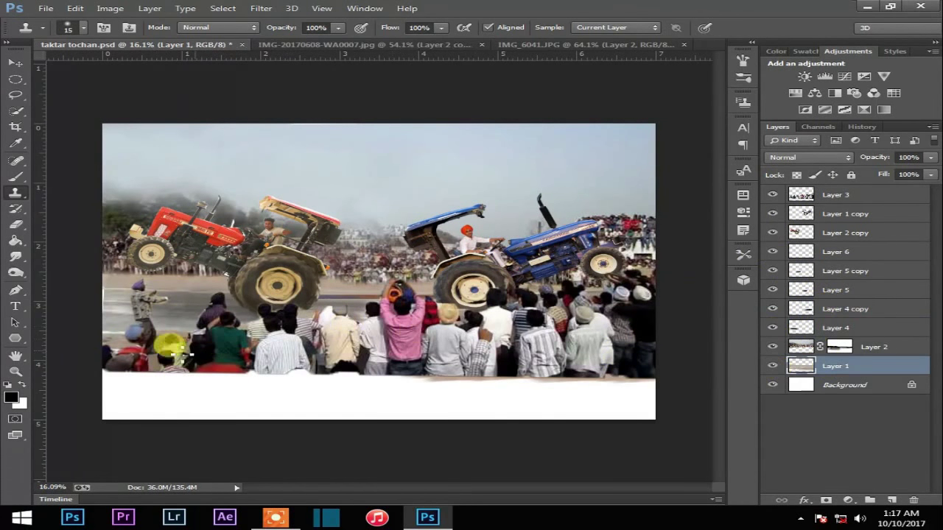
pyautogui.scroll(2, 84, 339)
pyautogui.scroll(3, 67, 352)
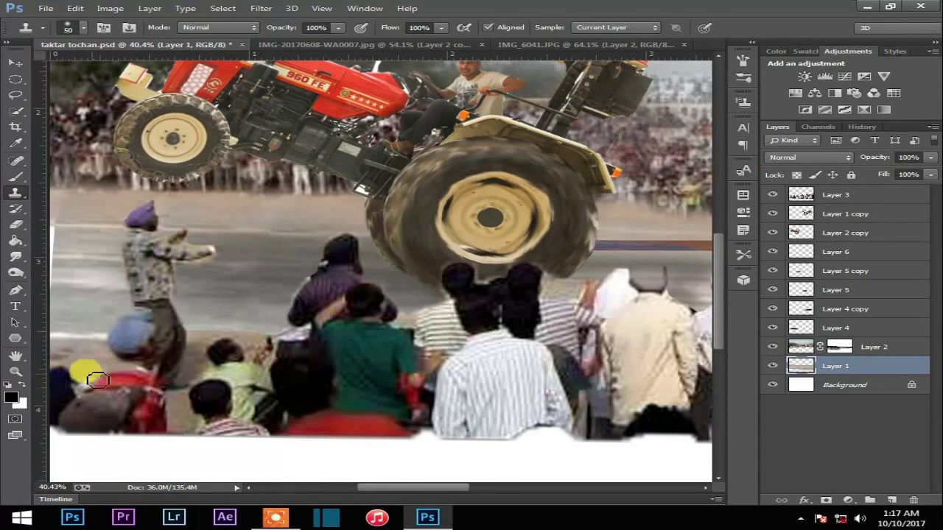
pyautogui.scroll(-2, 92, 382)
pyautogui.scroll(-1, 295, 326)
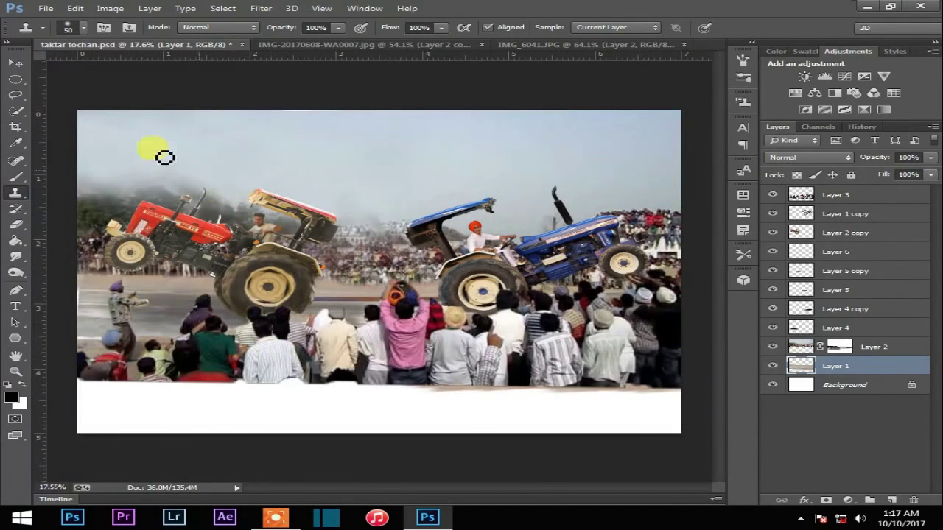
pyautogui.scroll(2, 185, 197)
pyautogui.scroll(2, 185, 198)
pyautogui.click(824, 235)
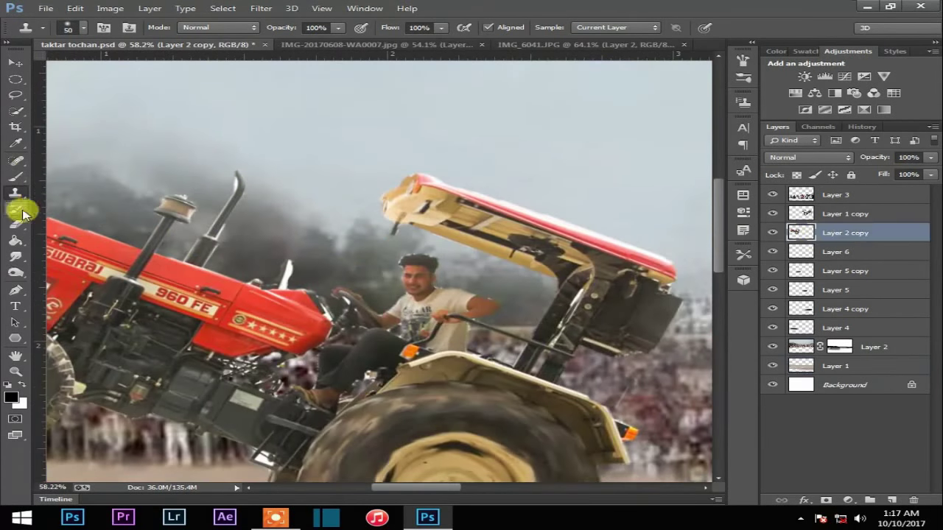
# Step: Erase haze around the exhaust tip and driver's hair, then fit the composite on screen
pyautogui.click(15, 224)
pyautogui.moveTo(237, 193); pyautogui.dragTo(221, 234)
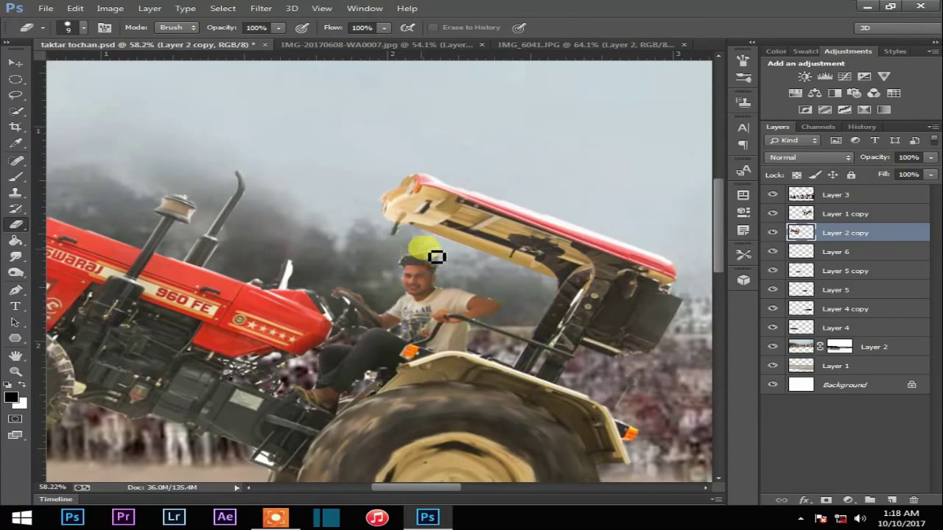
pyautogui.scroll(2, 428, 257)
pyautogui.moveTo(359, 274); pyautogui.dragTo(356, 290)
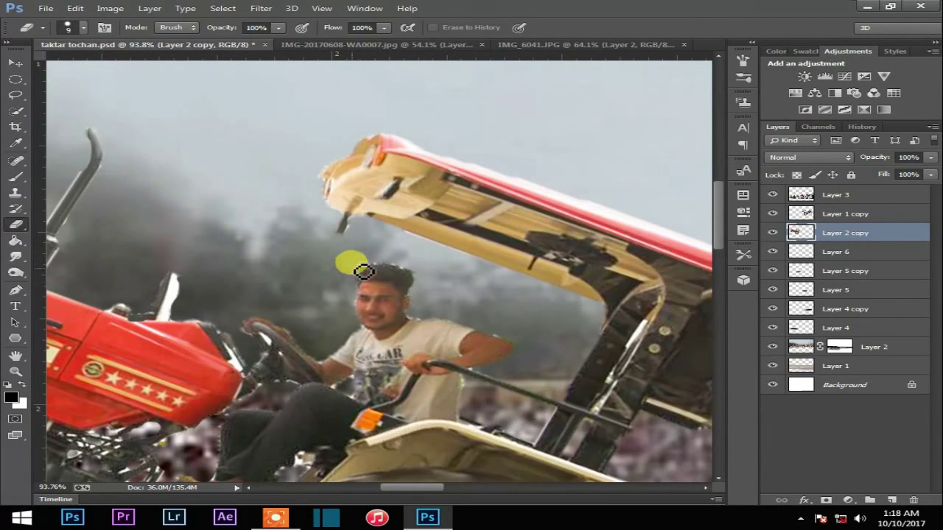
pyautogui.moveTo(397, 267)
pyautogui.mouseDown()
pyautogui.moveTo(505, 321)
pyautogui.moveTo(285, 347)
pyautogui.mouseUp()
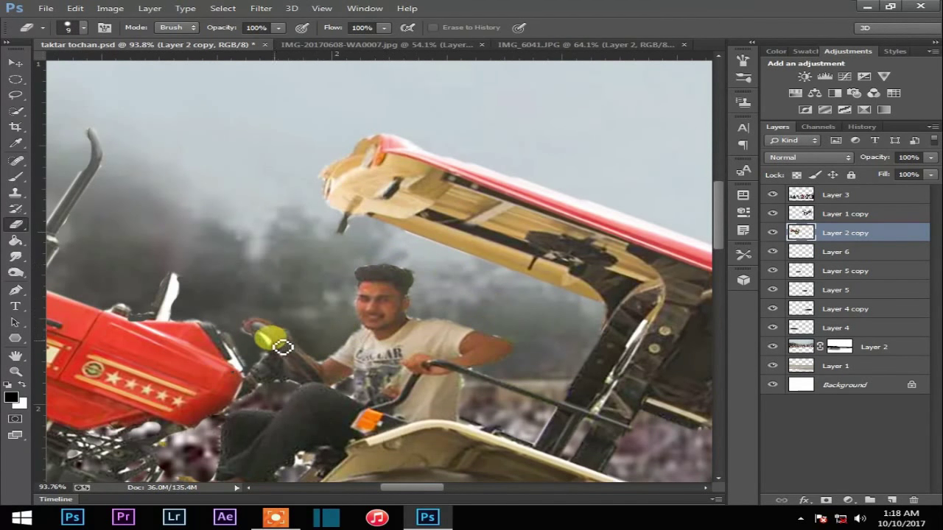
pyautogui.hotkey('ctrl', '0')
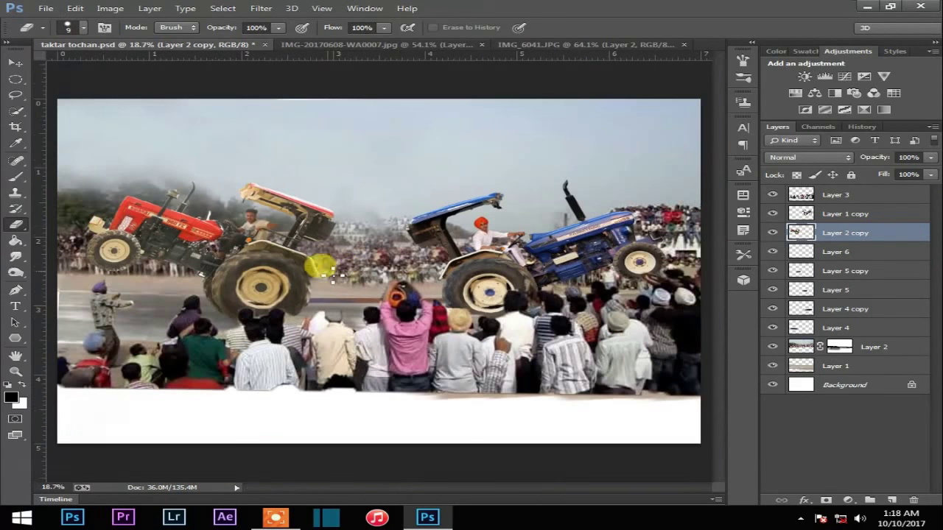
pyautogui.click(14, 68)
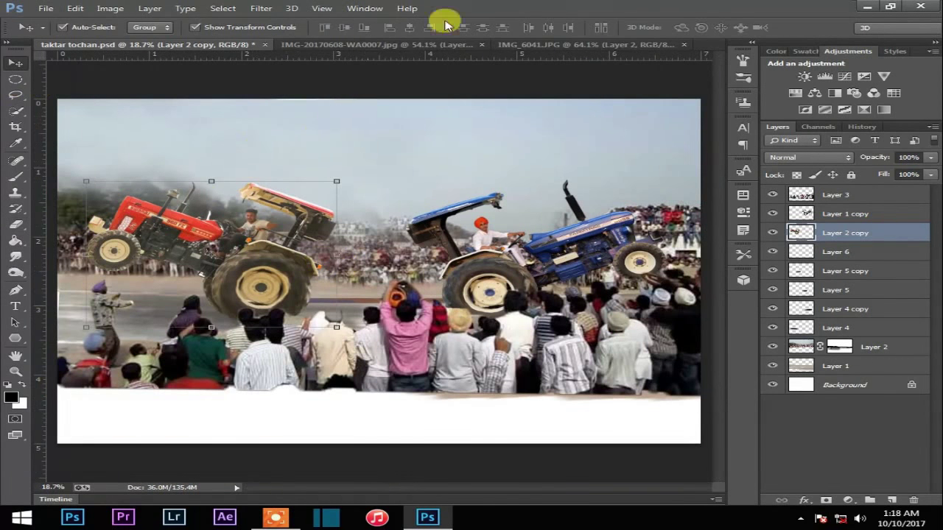
# Step: Open 4.jpg from the clode folder on drive E: and dock it with the other documents
pyautogui.click(383, 45)
pyautogui.moveTo(695, 52); pyautogui.dragTo(638, 116)
pyautogui.hotkey('ctrl', 'o')
pyautogui.click(286, 244)
pyautogui.doubleClick(678, 217)
pyautogui.doubleClick(398, 213)
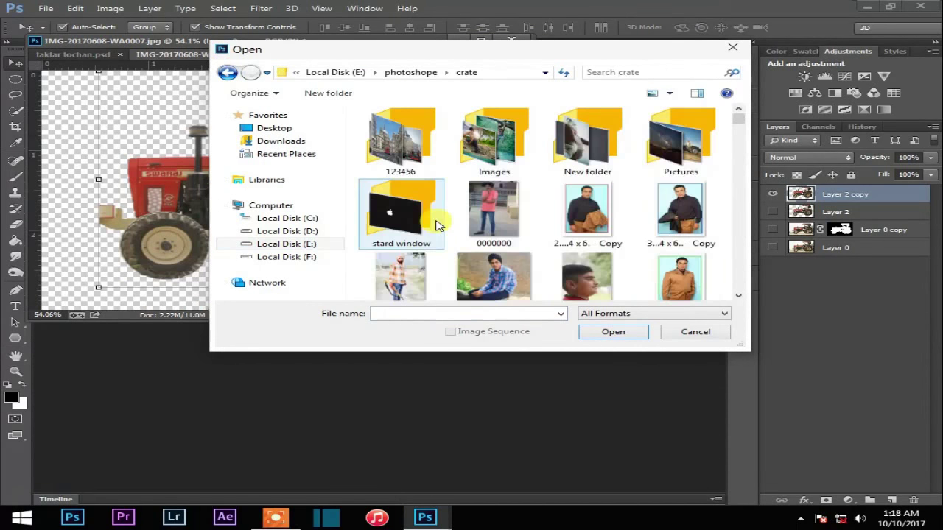
pyautogui.click(229, 73)
pyautogui.doubleClick(680, 151)
pyautogui.scroll(-2, 596, 221)
pyautogui.scroll(2, 599, 206)
pyautogui.click(512, 197)
pyautogui.click(680, 133)
pyautogui.click(613, 331)
pyautogui.click(627, 460)
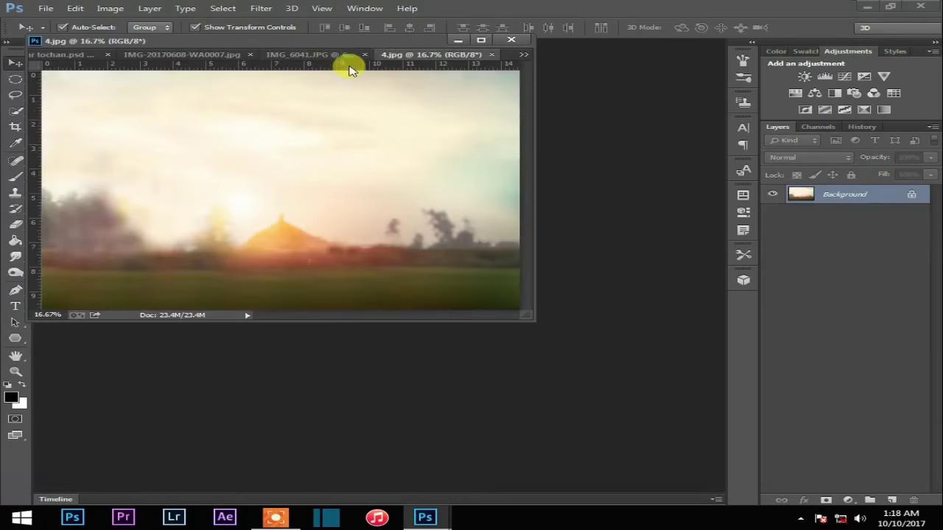
pyautogui.moveTo(347, 67); pyautogui.dragTo(385, 52)
# Step: Marquee the upper sky strip of 4.jpg and drag it into the tractor composite
pyautogui.hotkey('ctrl', 't')
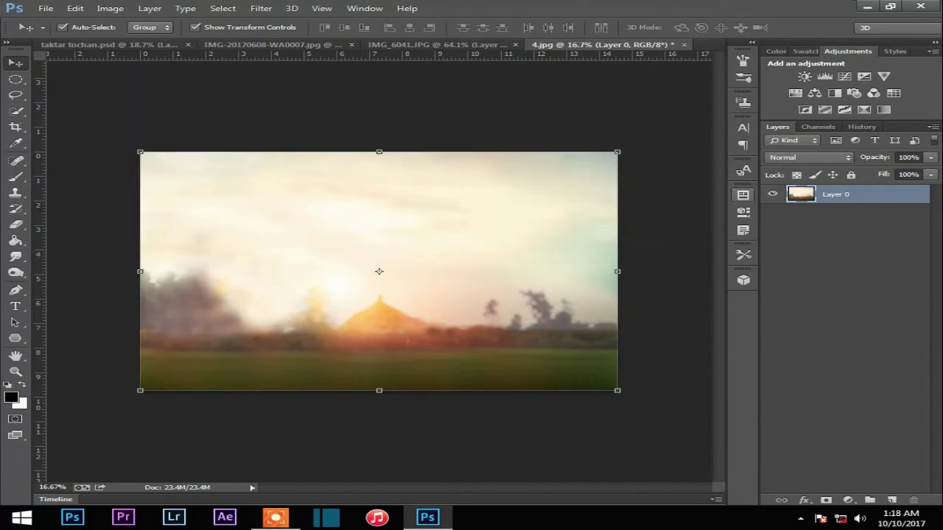
pyautogui.click(16, 79)
pyautogui.moveTo(142, 153)
pyautogui.mouseDown()
pyautogui.moveTo(400, 257)
pyautogui.moveTo(602, 269)
pyautogui.mouseUp()
pyautogui.click(16, 63)
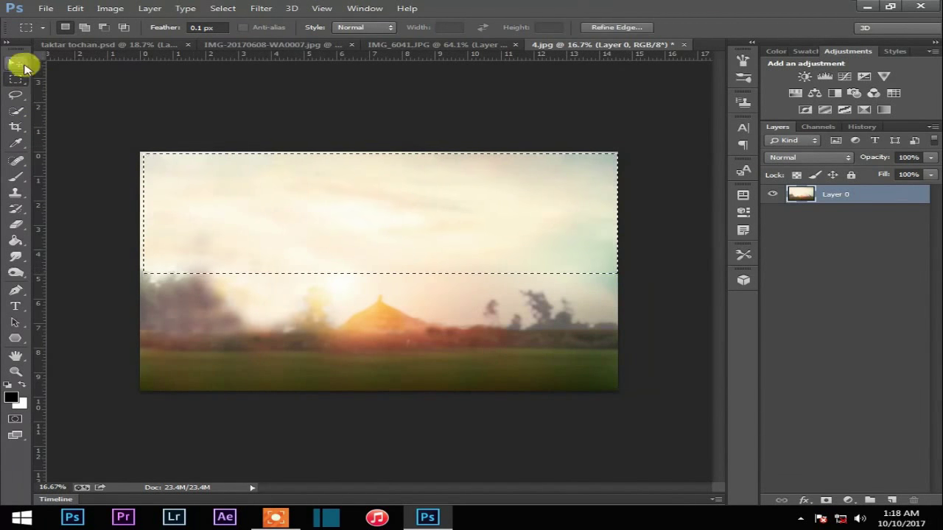
pyautogui.moveTo(195, 157)
pyautogui.mouseDown()
pyautogui.moveTo(104, 76)
pyautogui.moveTo(301, 156)
pyautogui.moveTo(252, 130)
pyautogui.mouseUp()
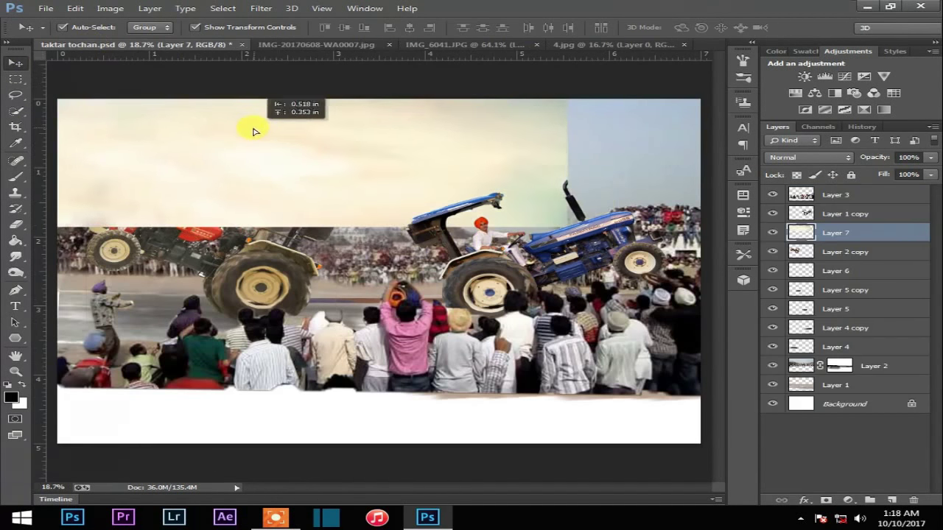
# Step: Move Layer 7 below Layer 4, stretch it across the width, and set it to Multiply
pyautogui.moveTo(890, 237); pyautogui.dragTo(867, 355)
pyautogui.scroll(-2, 685, 263)
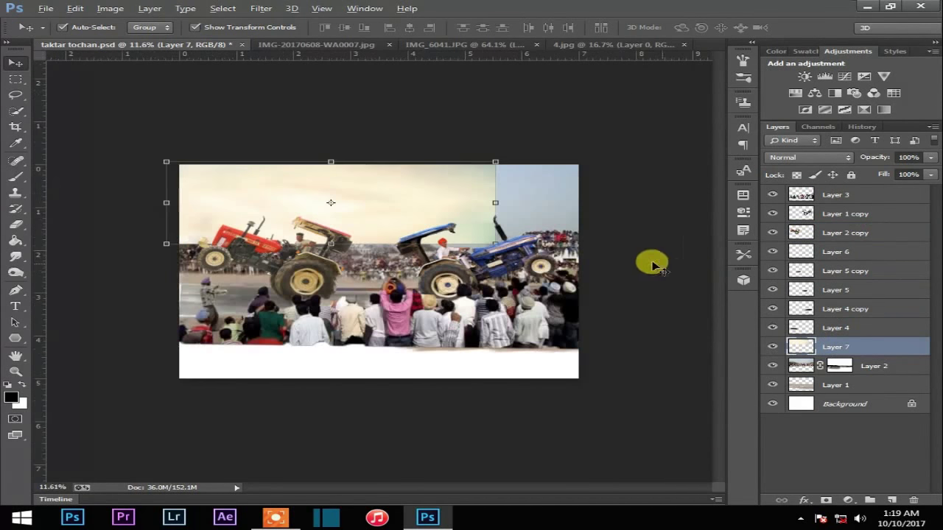
pyautogui.moveTo(497, 241); pyautogui.dragTo(582, 250)
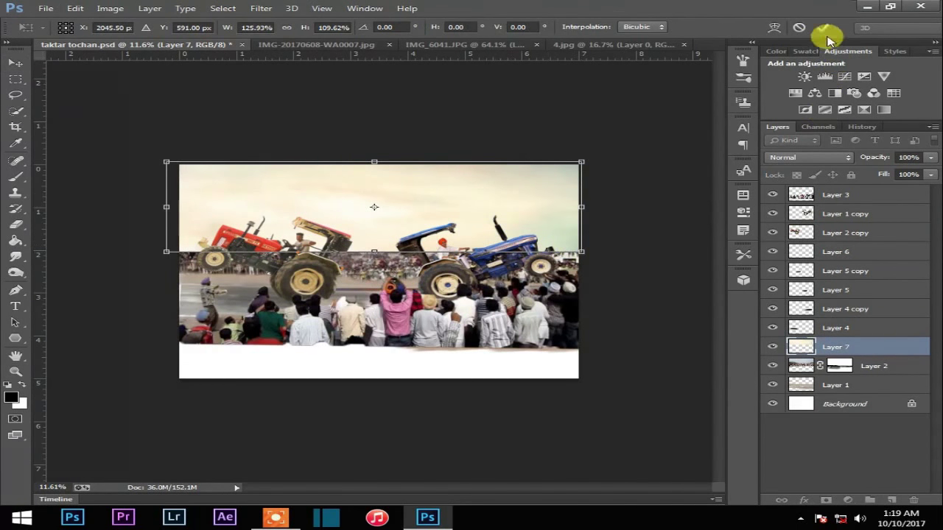
pyautogui.click(826, 29)
pyautogui.click(809, 157)
pyautogui.click(811, 238)
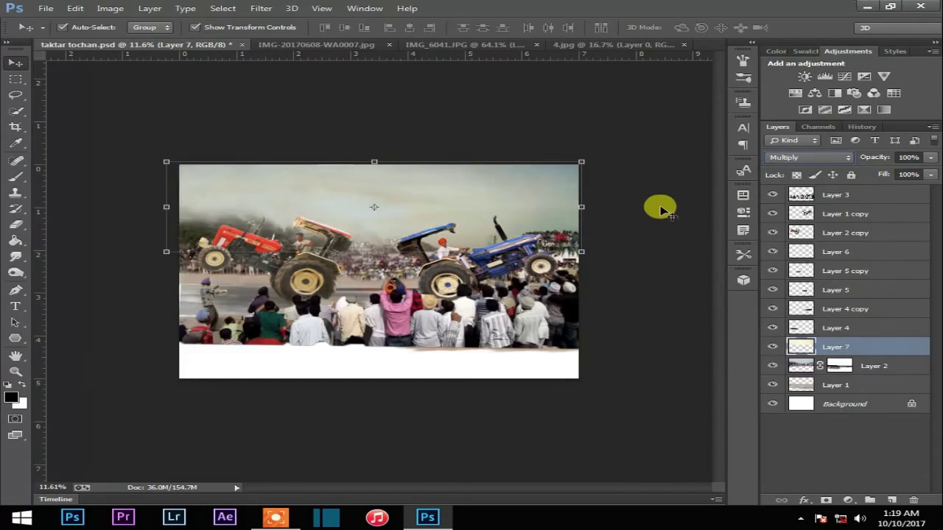
pyautogui.click(663, 206)
pyautogui.scroll(2, 376, 213)
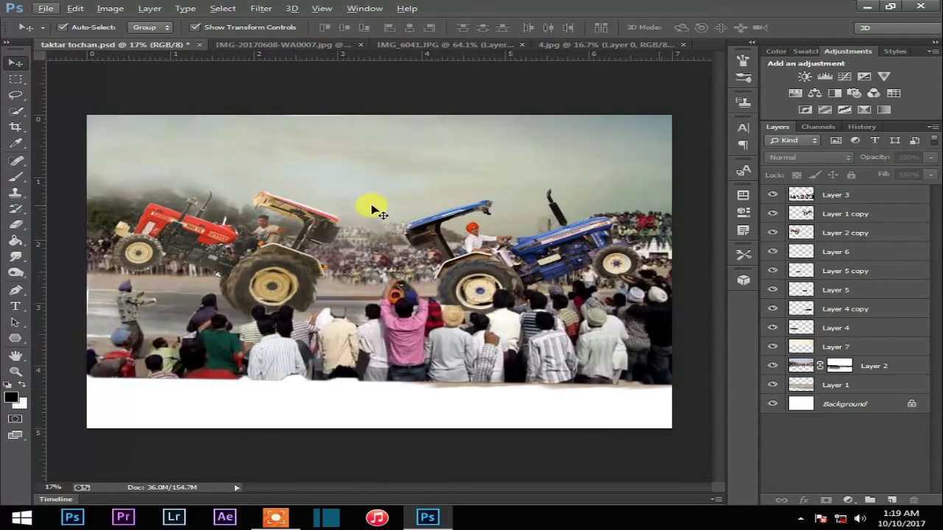
# Step: Apply Layer 2's mask permanently
pyautogui.scroll(-1, 372, 209)
pyautogui.scroll(-1, 420, 209)
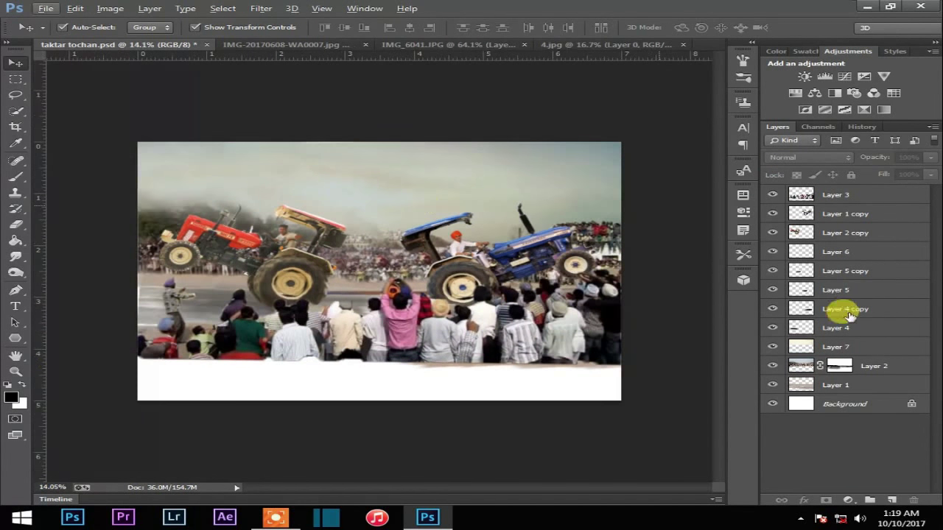
pyautogui.rightClick(829, 366)
pyautogui.click(787, 405)
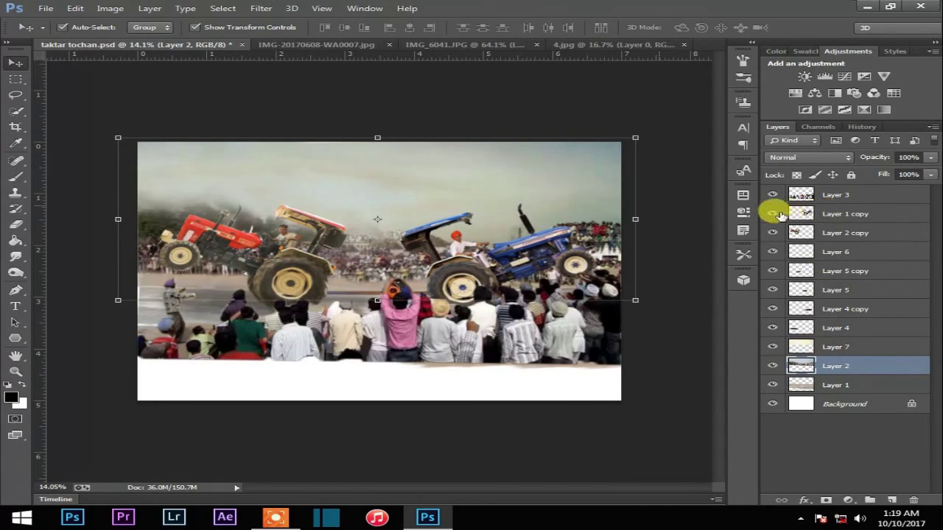
# Step: Toggle the Layer 3 crowd's visibility to check the layers beneath it
pyautogui.click(832, 196)
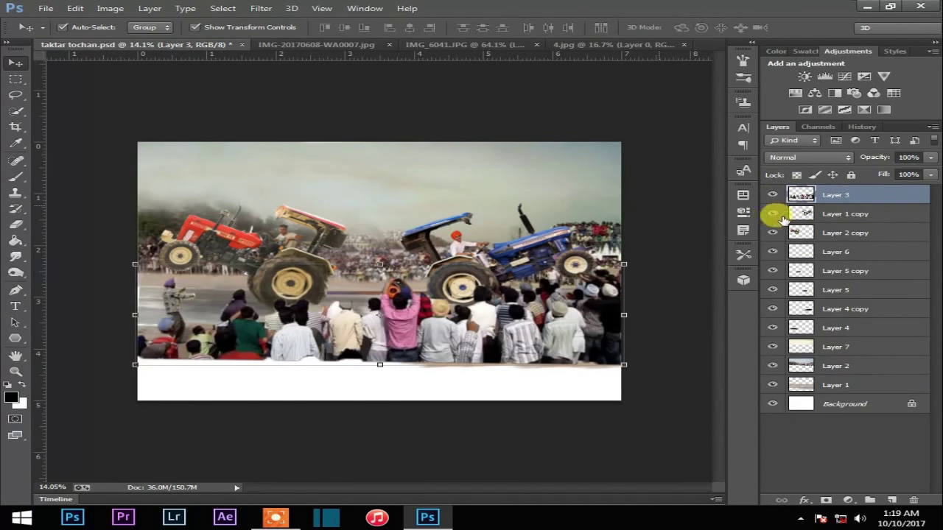
pyautogui.click(792, 218)
pyautogui.click(773, 196)
pyautogui.click(773, 196)
pyautogui.click(773, 196)
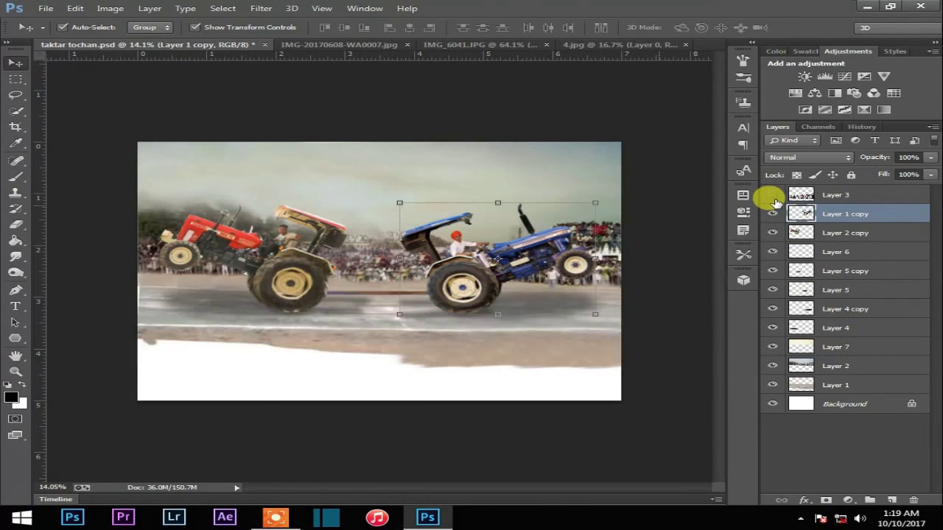
pyautogui.click(773, 196)
# Step: Merge Layer 1 into Layer 2, discarding a stamped merged copy made first
pyautogui.click(833, 366)
pyautogui.keyDown('shift'); pyautogui.click(833, 385); pyautogui.keyUp('shift')
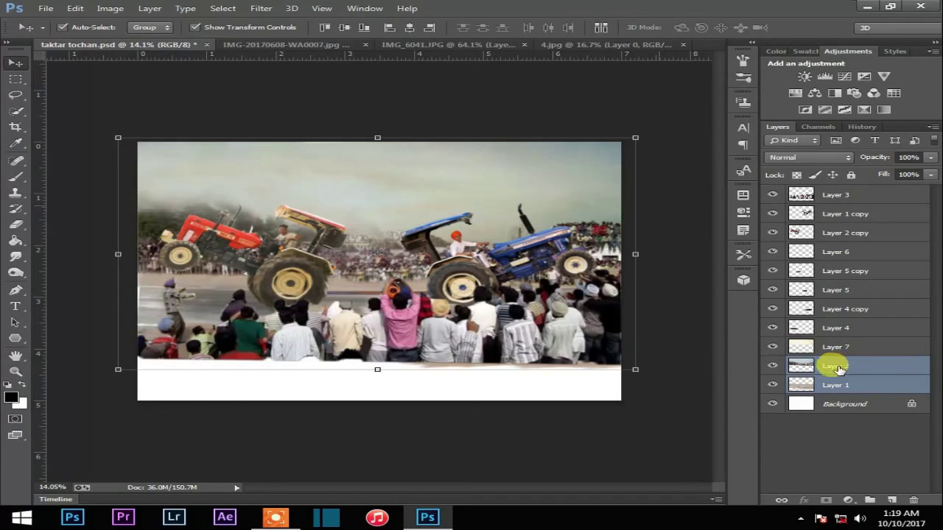
pyautogui.hotkey('ctrl', 'shift', 'alt', 'e')
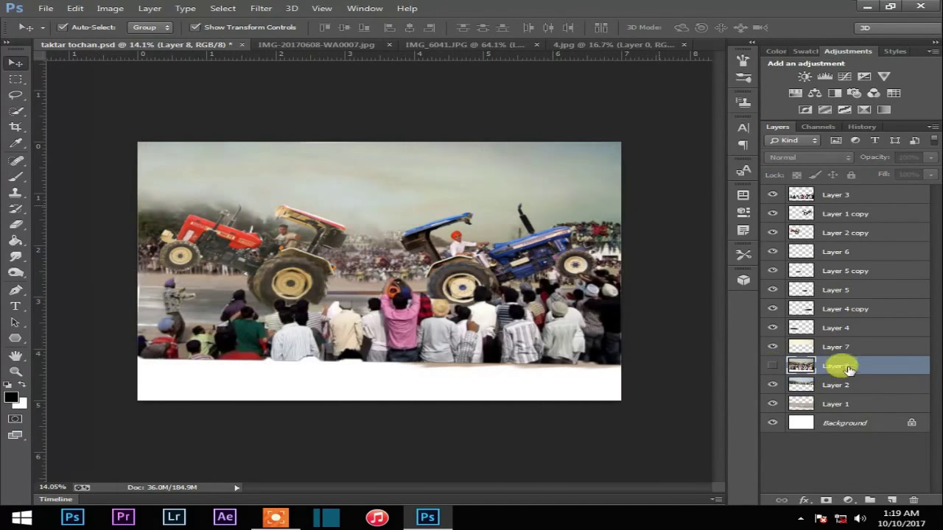
pyautogui.moveTo(785, 366); pyautogui.dragTo(913, 501)
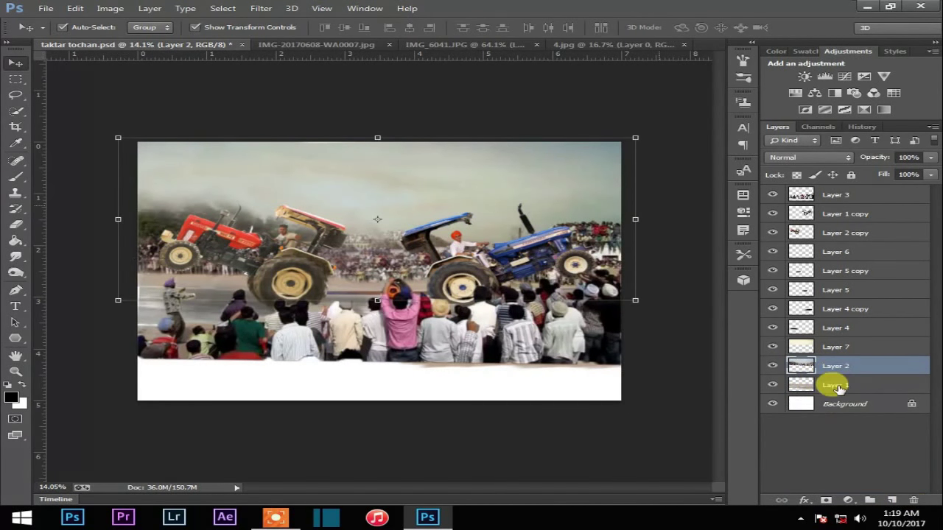
pyautogui.keyDown('shift'); pyautogui.click(838, 389); pyautogui.keyUp('shift')
pyautogui.rightClick(838, 388)
pyautogui.click(568, 359)
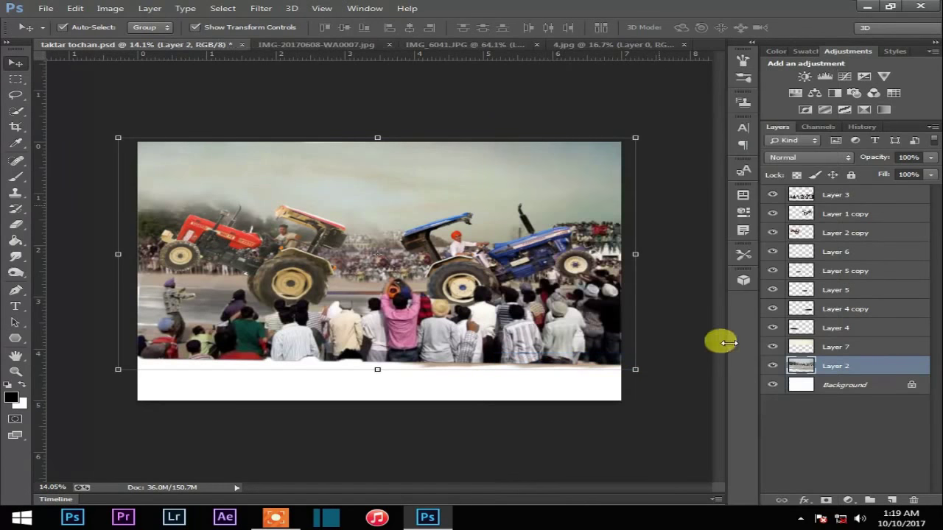
pyautogui.click(262, 8)
# Step: Apply a Tilt-Shift blur of about 35 px, with the sharp band nudged to the crowd's front
pyautogui.click(516, 166)
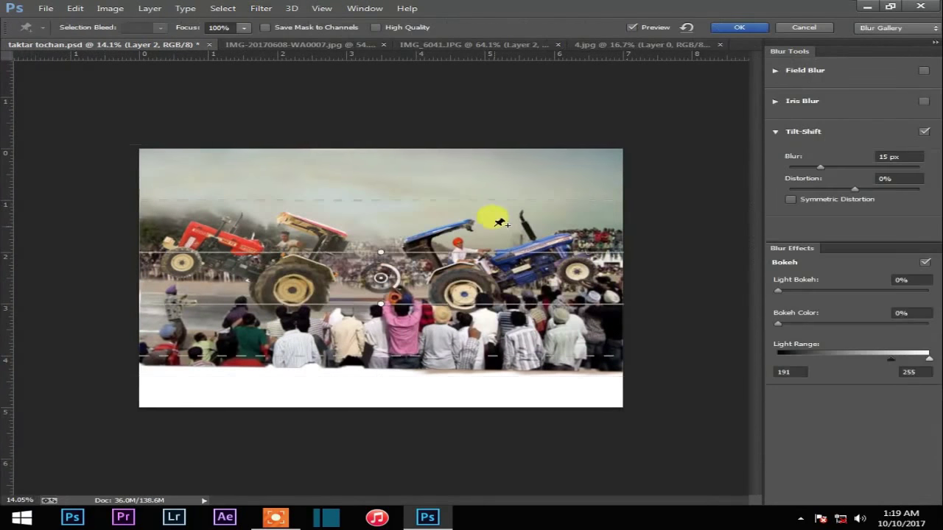
pyautogui.moveTo(385, 325); pyautogui.dragTo(385, 322)
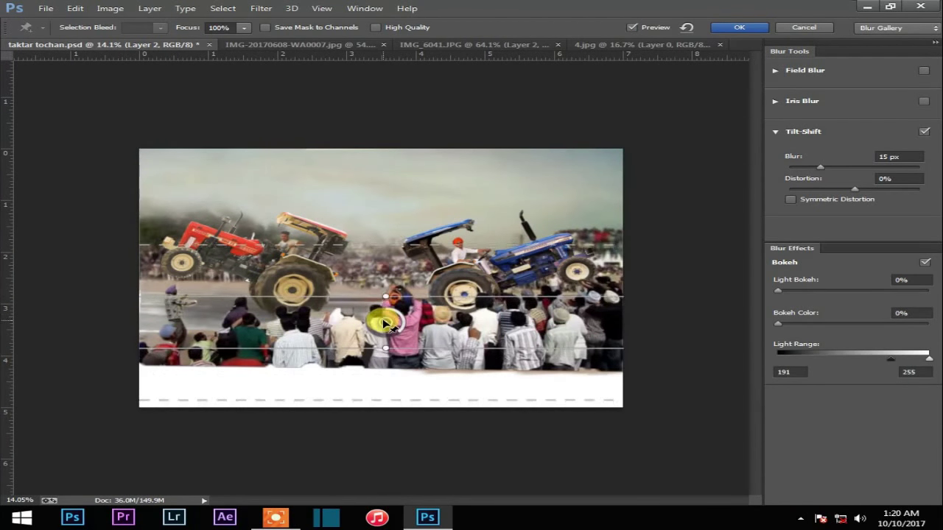
pyautogui.moveTo(820, 168); pyautogui.dragTo(842, 168)
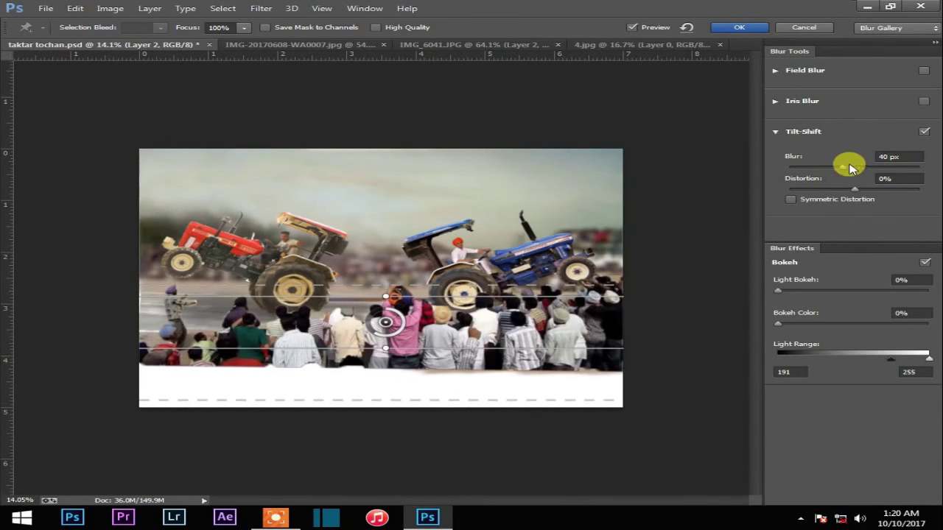
pyautogui.moveTo(851, 168); pyautogui.dragTo(855, 171)
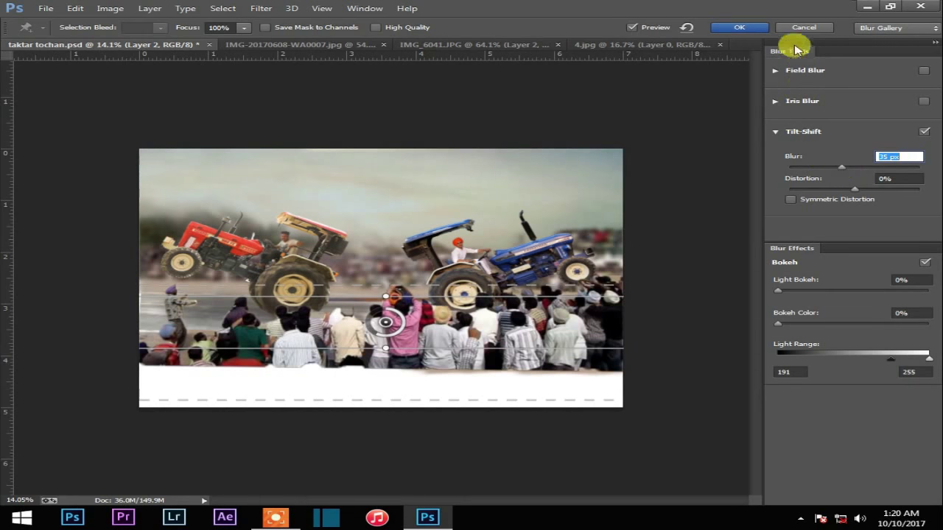
pyautogui.click(739, 28)
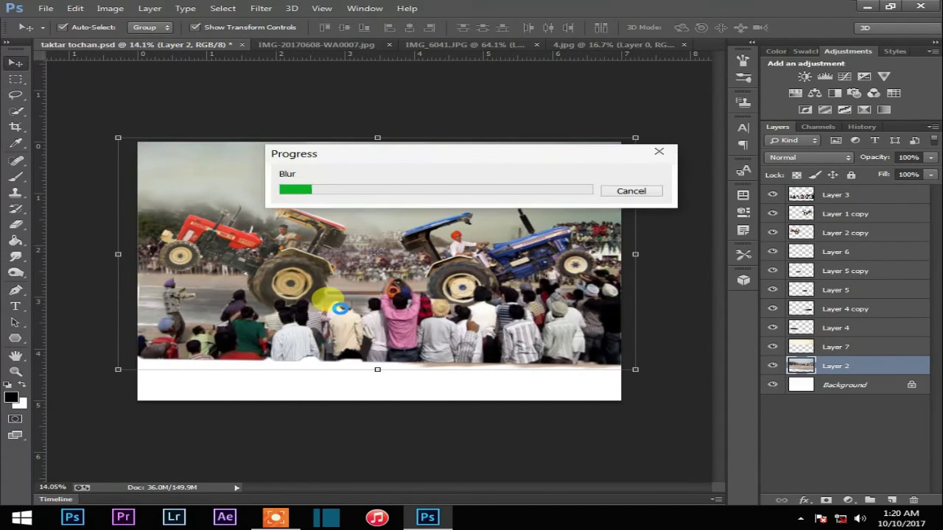
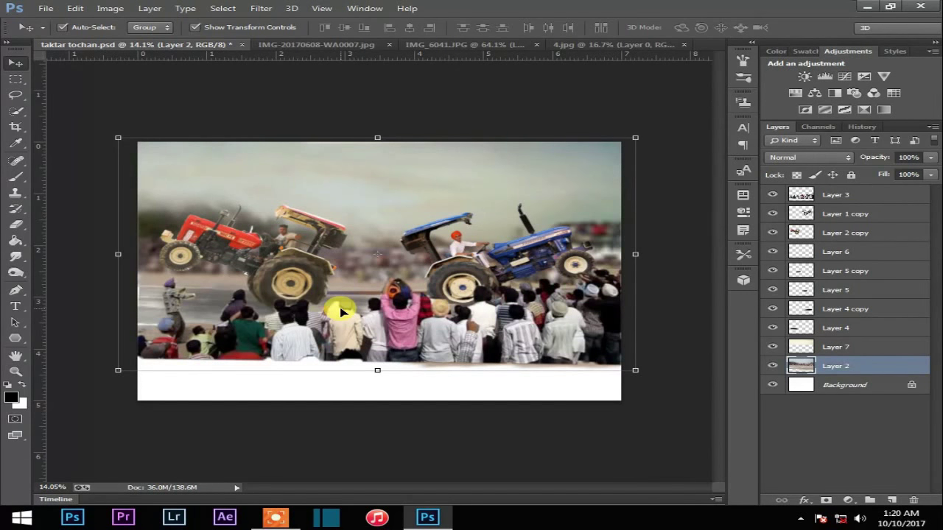
# Step: Select Layers 2 through 7 above Background and nudge them slightly lower on the canvas
pyautogui.click(535, 302)
pyautogui.click(508, 191)
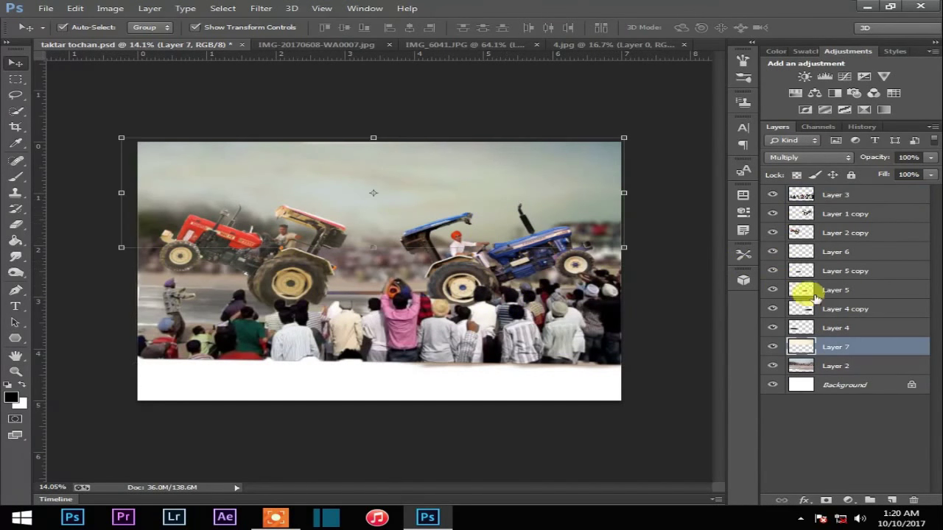
pyautogui.keyDown('ctrl'); pyautogui.click(839, 197); pyautogui.keyUp('ctrl')
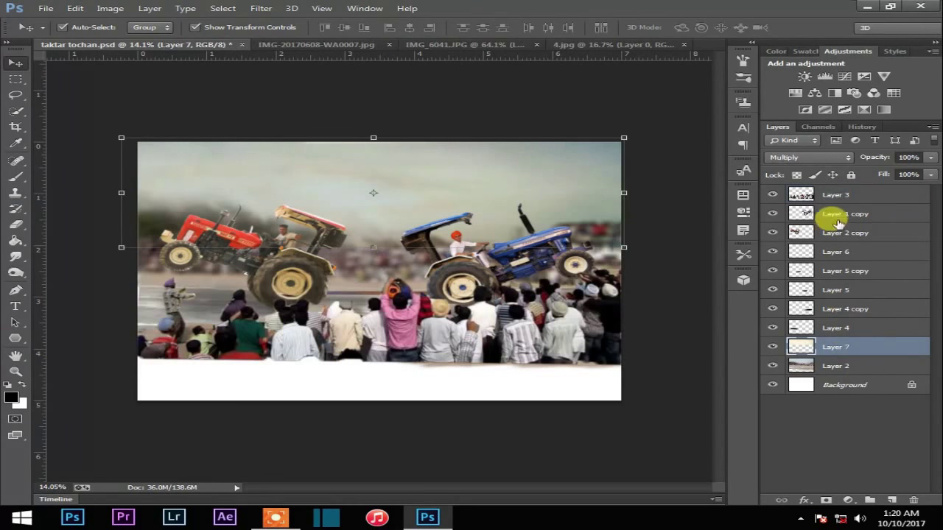
pyautogui.keyDown('shift'); pyautogui.click(835, 194); pyautogui.keyUp('shift')
pyautogui.moveTo(573, 254); pyautogui.dragTo(594, 263)
pyautogui.keyDown('shift'); pyautogui.click(831, 367); pyautogui.keyUp('shift')
pyautogui.press('Down')
pyautogui.press('Down')
pyautogui.press('Down')
pyautogui.press('Down')
pyautogui.press('Down')
pyautogui.press('Down')
pyautogui.press('Down')
pyautogui.press('Down')
pyautogui.press('Down')
pyautogui.press('Down')
pyautogui.press('Down')
pyautogui.press('Down')
pyautogui.press('Down')
pyautogui.press('Down')
pyautogui.press('Down')
pyautogui.press('Down')
pyautogui.press('Down')
pyautogui.press('Down')
pyautogui.press('Down')
pyautogui.press('Down')
pyautogui.press('Down')
pyautogui.press('Down')
pyautogui.press('Down')
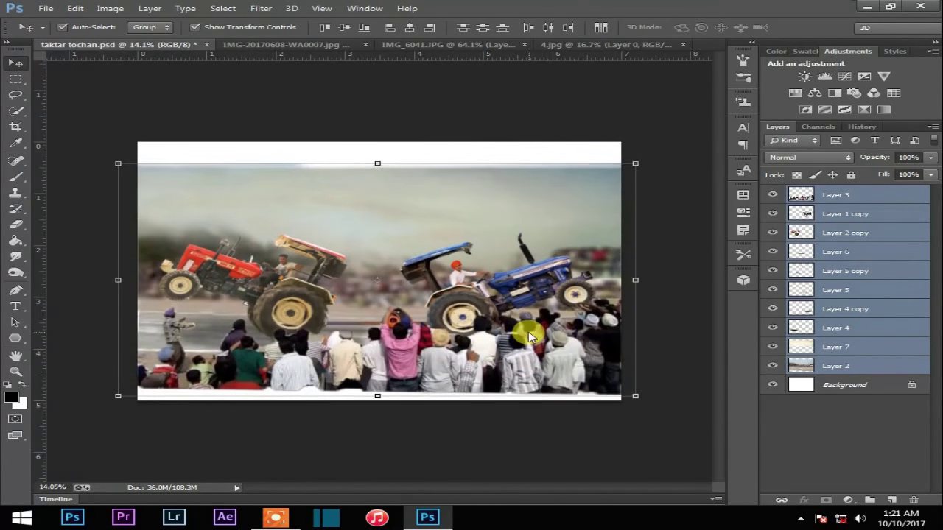
# Step: Crop the white band off the bottom of the image
pyautogui.click(380, 126)
pyautogui.click(15, 127)
pyautogui.moveTo(377, 400); pyautogui.dragTo(383, 397)
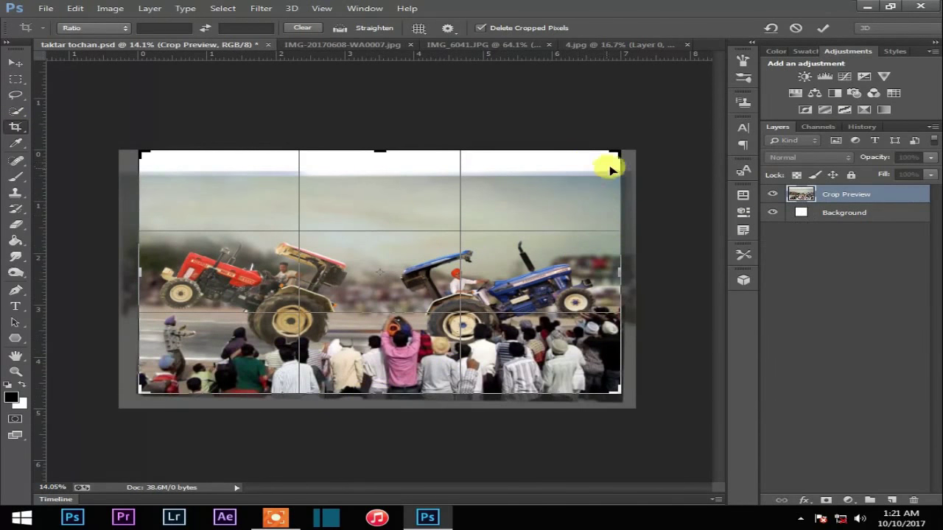
pyautogui.click(824, 27)
# Step: Hide Layer 7 and clone sky over the white top strip on Layer 2
pyautogui.click(14, 62)
pyautogui.click(772, 341)
pyautogui.click(772, 341)
pyautogui.click(15, 192)
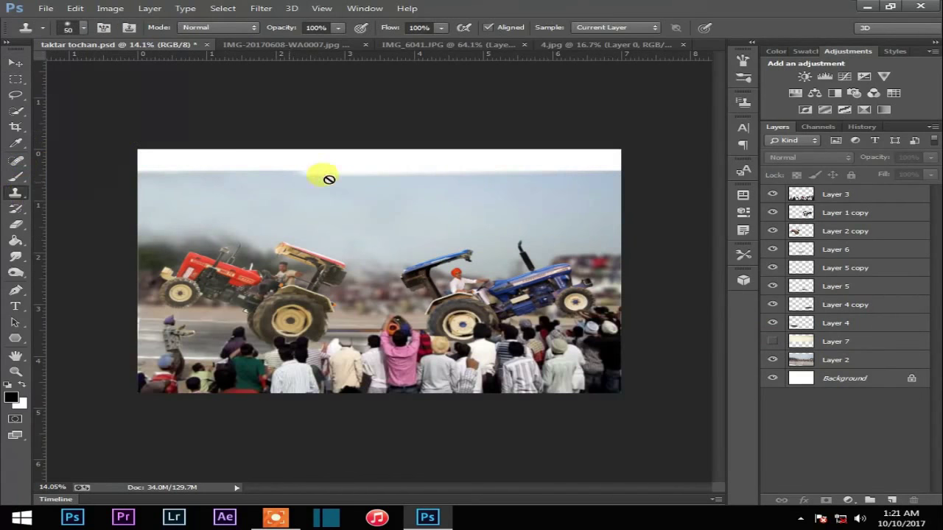
pyautogui.click(820, 360)
pyautogui.moveTo(389, 186)
pyautogui.mouseDown()
pyautogui.moveTo(585, 126)
pyautogui.moveTo(552, 187)
pyautogui.moveTo(324, 131)
pyautogui.moveTo(406, 154)
pyautogui.moveTo(248, 137)
pyautogui.moveTo(260, 185)
pyautogui.mouseUp()
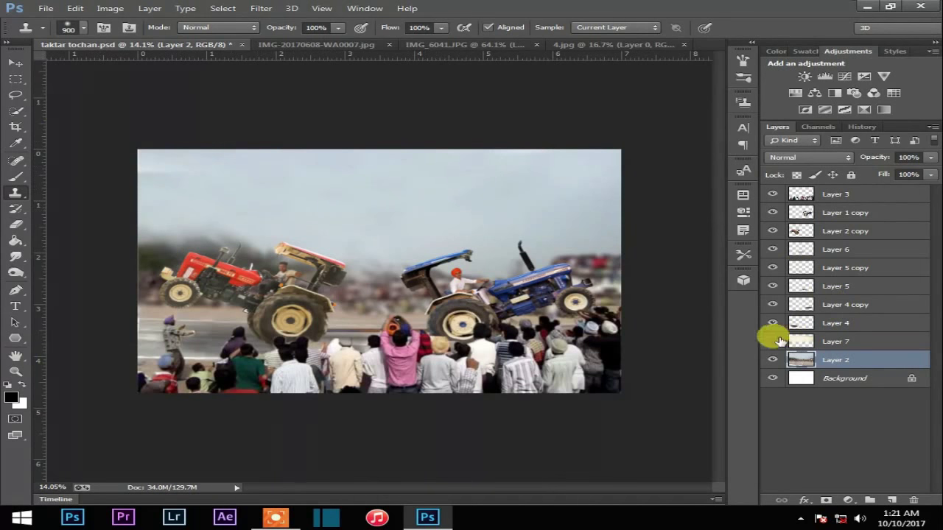
# Step: Show Layer 7 and stretch the sky overlay up to the canvas's top edge
pyautogui.click(772, 341)
pyautogui.click(15, 61)
pyautogui.click(354, 168)
pyautogui.moveTo(372, 171); pyautogui.dragTo(378, 149)
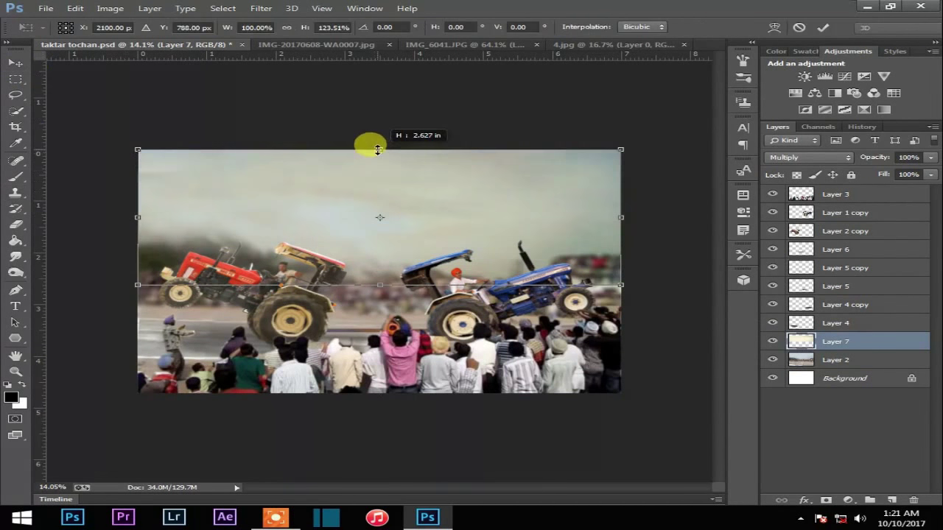
pyautogui.click(823, 27)
# Step: Zoom in on Layer 3 and erase stray crowd edges around the tractor wheels
pyautogui.click(438, 274)
pyautogui.scroll(1, 389, 271)
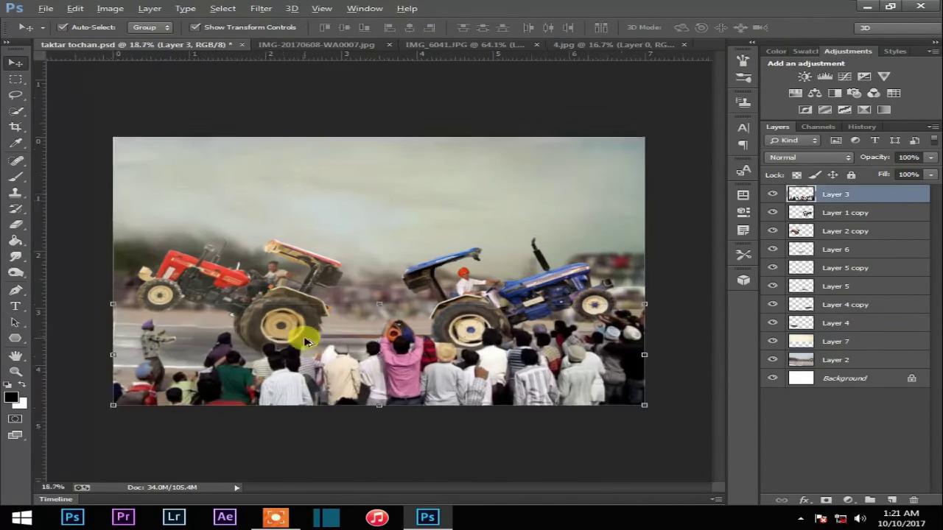
pyautogui.scroll(8, 307, 341)
pyautogui.press('e')
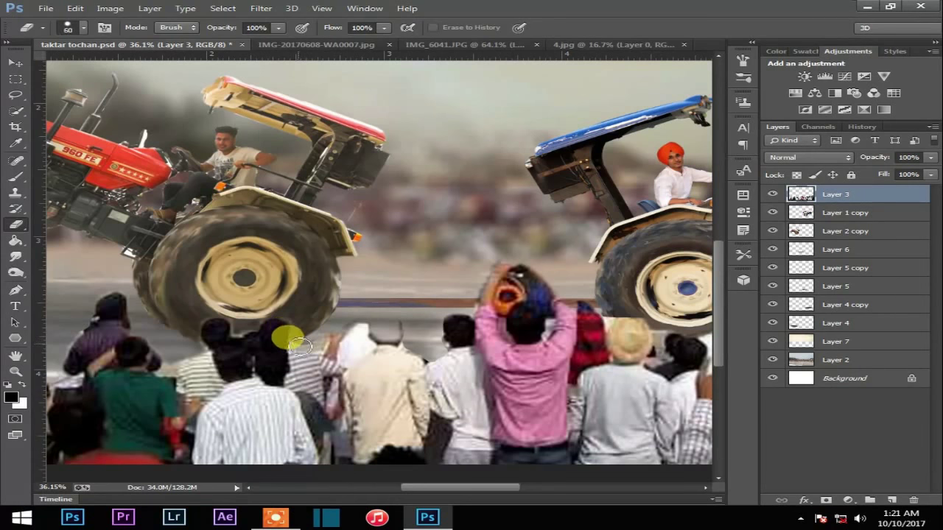
pyautogui.scroll(-8, 389, 324)
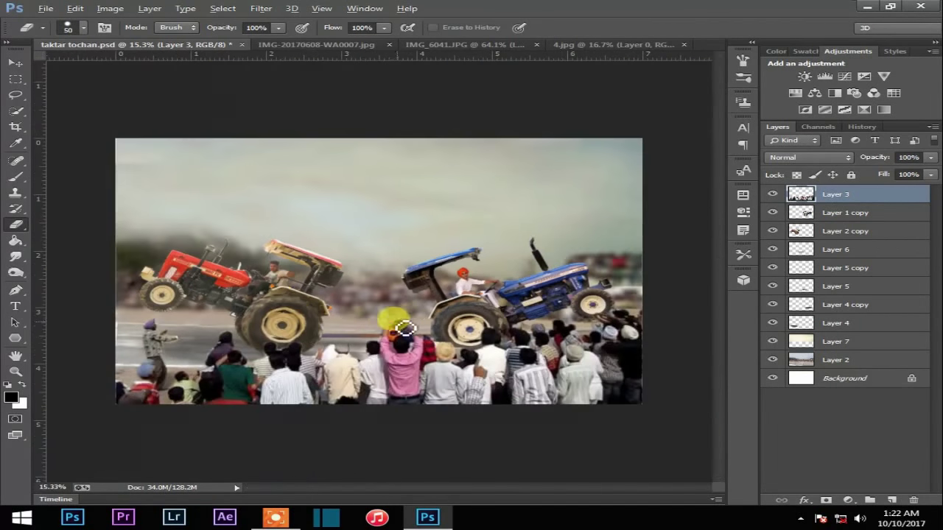
pyautogui.scroll(1, 292, 301)
pyautogui.click(16, 62)
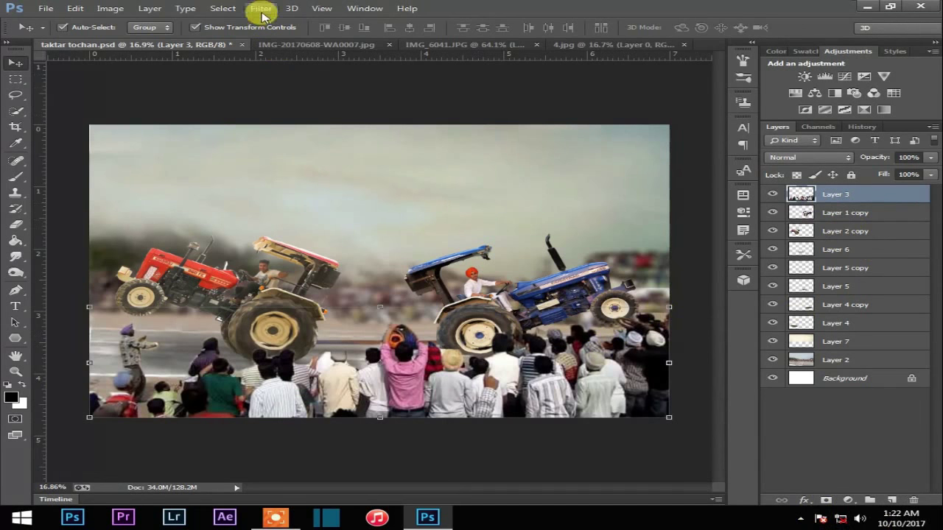
# Step: Duplicate the crowd layer and hide the original just above Background
pyautogui.hotkey('ctrl', 'j')
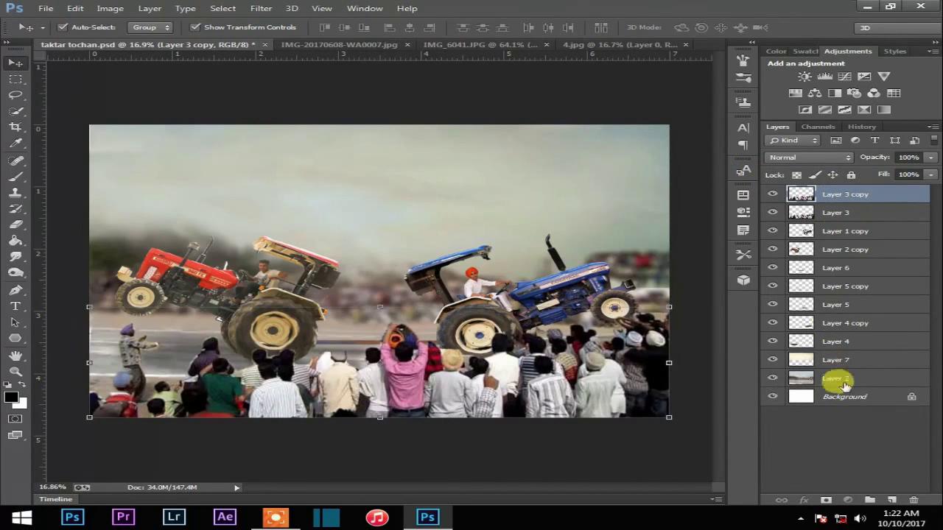
pyautogui.moveTo(839, 214); pyautogui.dragTo(842, 388)
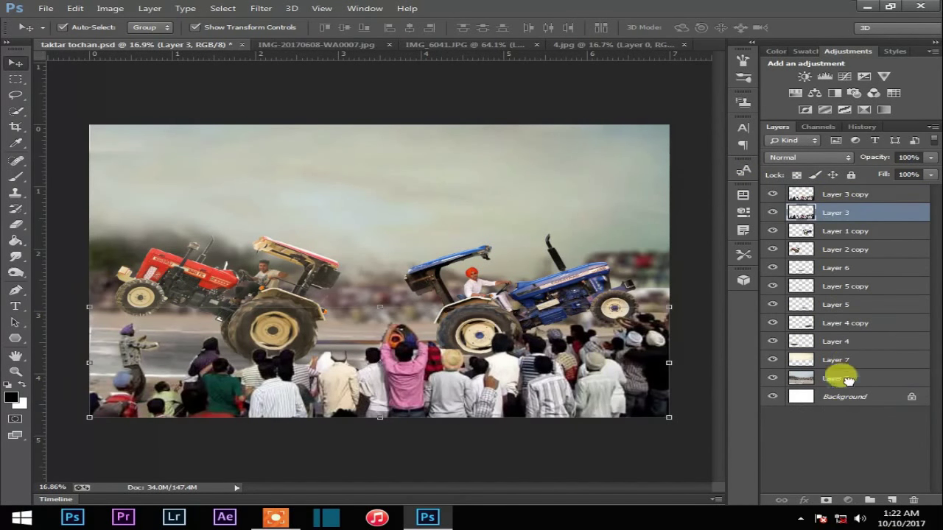
pyautogui.click(825, 198)
pyautogui.moveTo(816, 383); pyautogui.dragTo(842, 379)
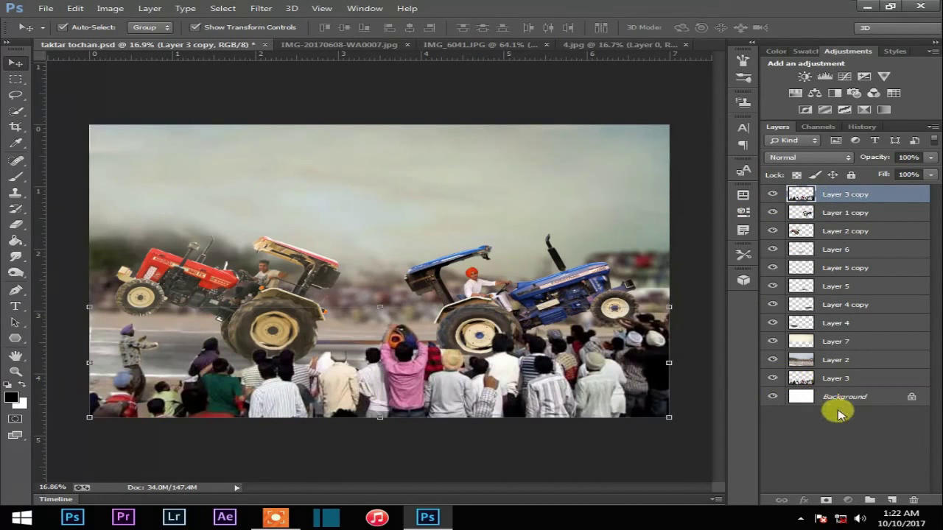
pyautogui.click(772, 378)
# Step: Give the crowd copy a 3.9 px Gaussian blur and enlarge it slightly
pyautogui.click(261, 8)
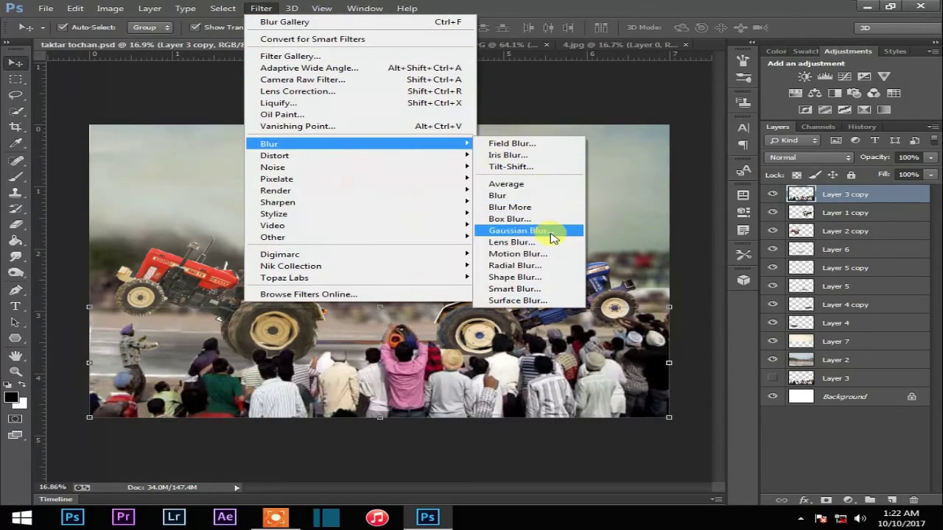
pyautogui.moveTo(269, 144)
pyautogui.click(545, 230)
pyautogui.moveTo(693, 273); pyautogui.dragTo(698, 274)
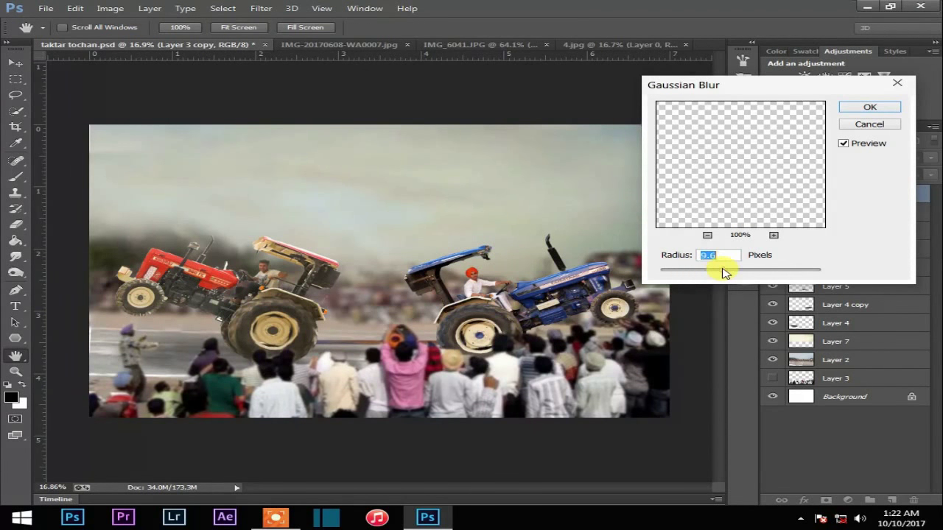
pyautogui.click(868, 109)
pyautogui.press('v')
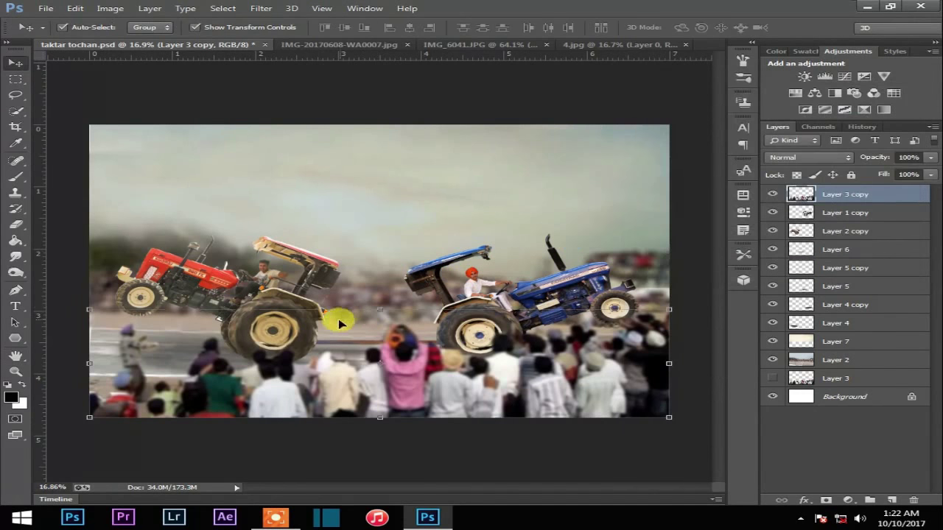
pyautogui.moveTo(89, 309); pyautogui.dragTo(66, 284)
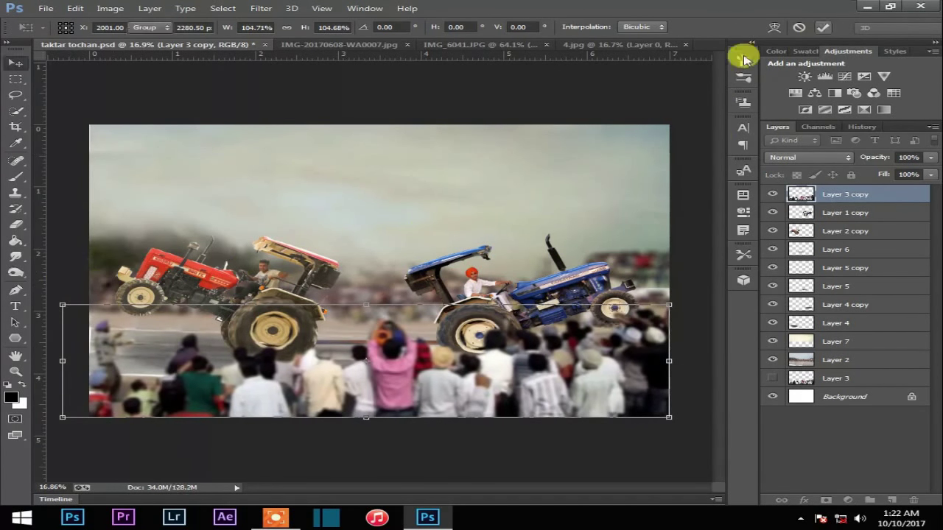
pyautogui.click(823, 27)
pyautogui.click(236, 272)
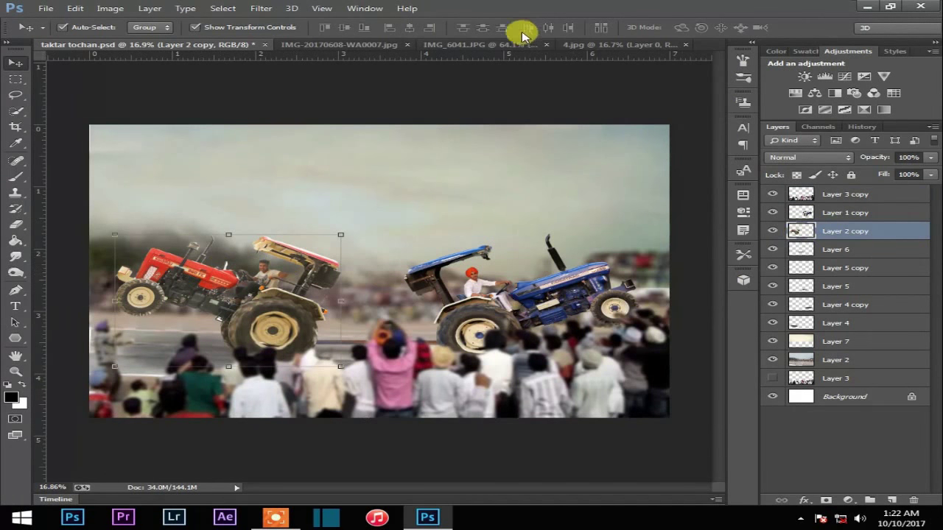
# Step: Open smoke.jpg from E:\photoshope\crate\Pictures\PicsArt\smoke through Camera Raw
pyautogui.moveTo(715, 47); pyautogui.dragTo(706, 71)
pyautogui.doubleClick(705, 71)
pyautogui.click(287, 244)
pyautogui.doubleClick(695, 206)
pyautogui.doubleClick(386, 206)
pyautogui.doubleClick(706, 143)
pyautogui.doubleClick(494, 136)
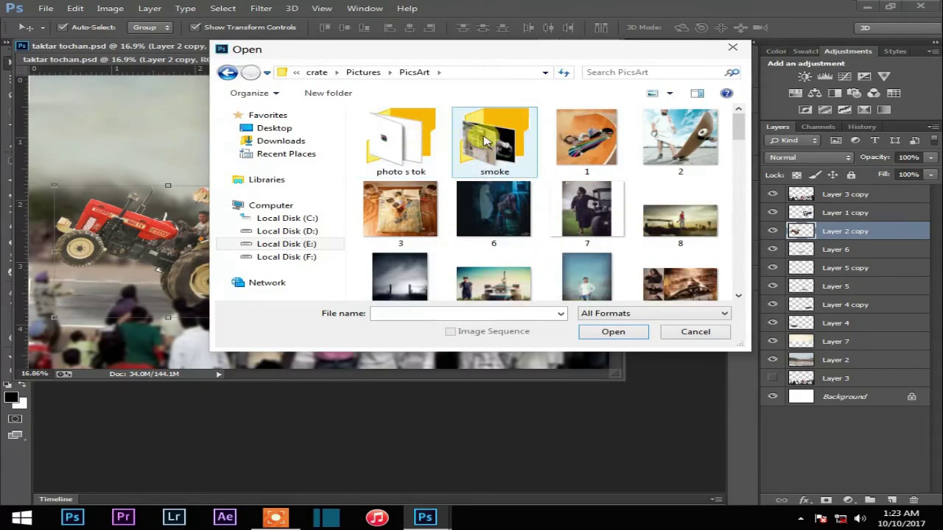
pyautogui.doubleClick(497, 133)
pyautogui.click(423, 194)
pyautogui.doubleClick(424, 194)
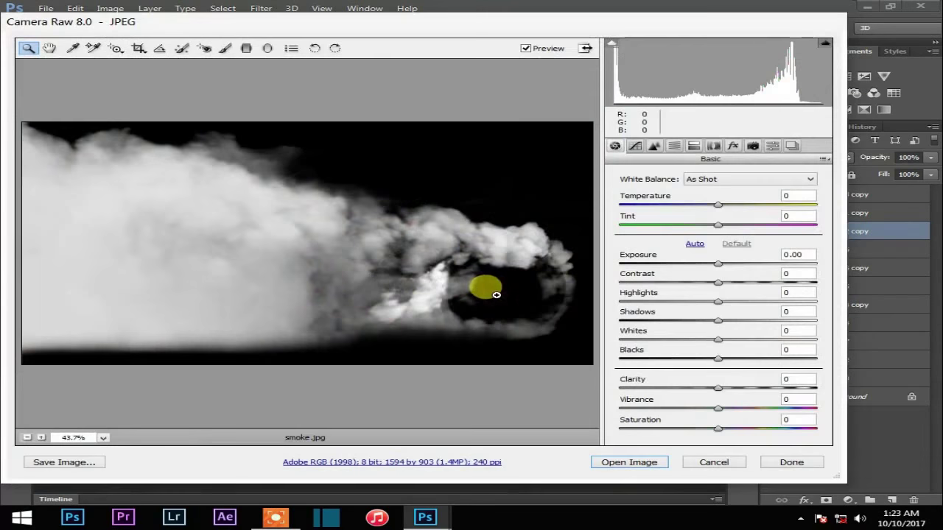
pyautogui.click(636, 459)
pyautogui.doubleClick(558, 46)
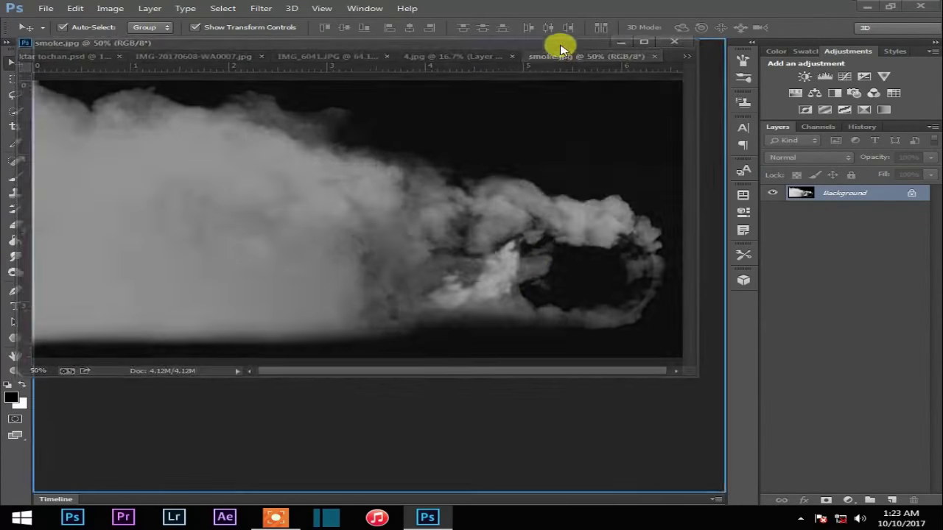
# Step: Convert the smoke background to a layer and drag it into the composite in Screen mode
pyautogui.doubleClick(871, 190)
pyautogui.click(611, 164)
pyautogui.moveTo(226, 228); pyautogui.dragTo(380, 205)
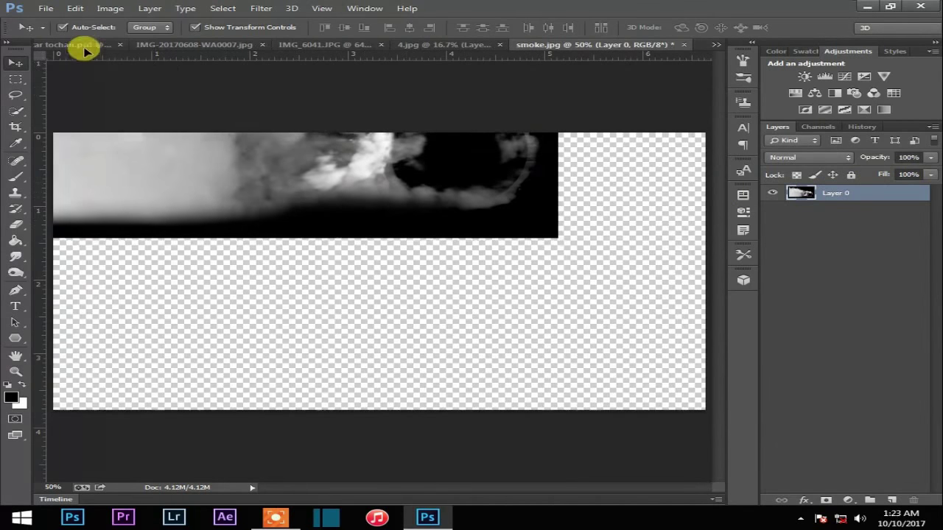
pyautogui.click(809, 157)
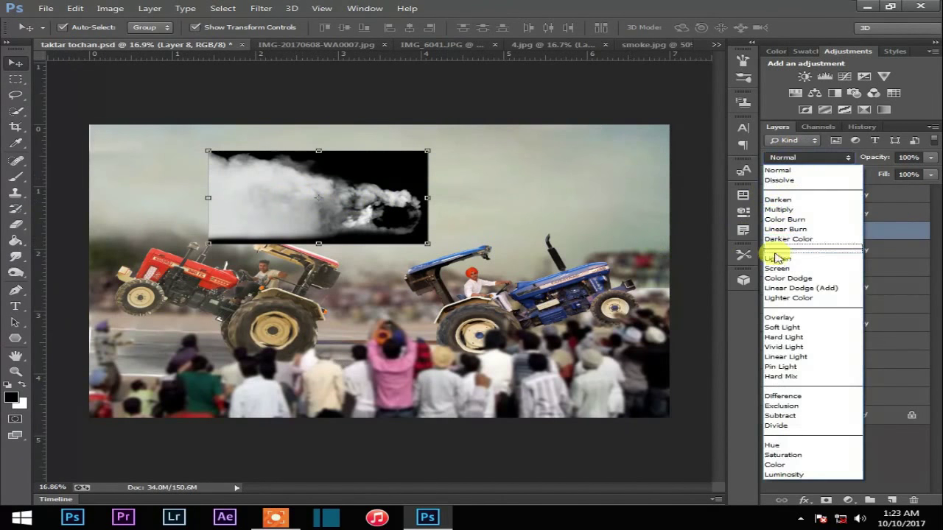
pyautogui.click(792, 263)
pyautogui.moveTo(361, 201)
pyautogui.mouseDown()
pyautogui.moveTo(253, 201)
pyautogui.moveTo(668, 242)
pyautogui.mouseUp()
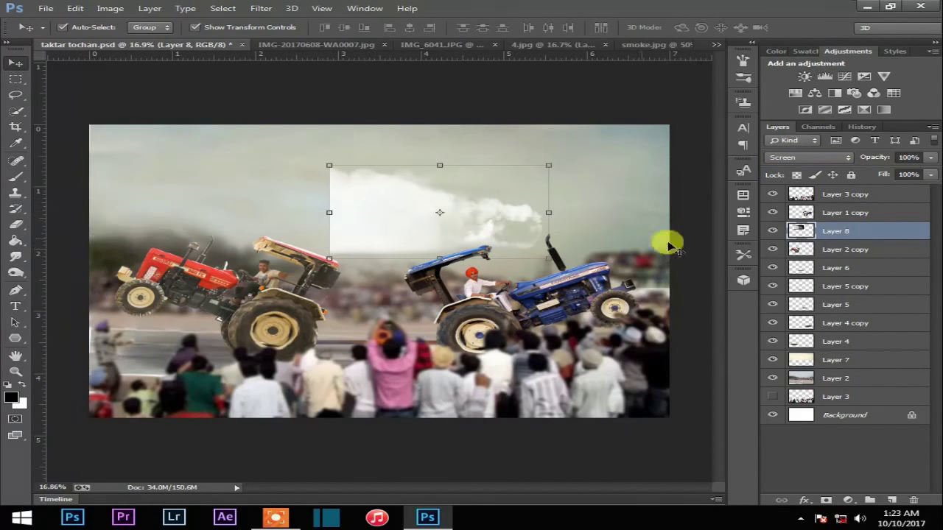
# Step: Hide and delete the smoke layer from the tractor composite
pyautogui.click(773, 231)
pyautogui.moveTo(804, 231); pyautogui.dragTo(911, 499)
pyautogui.click(15, 177)
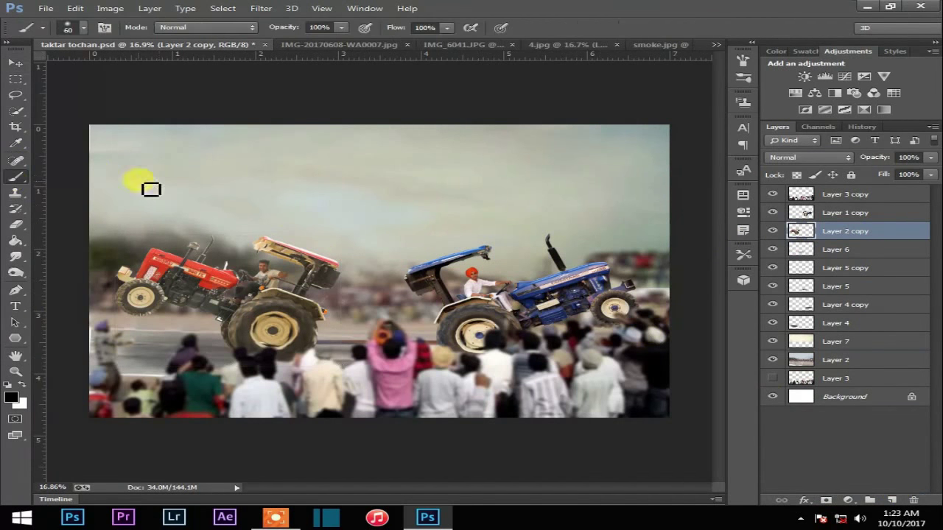
# Step: Test-stamp the 300 px smoke brush on the sky, then undo it
pyautogui.rightClick(211, 208)
pyautogui.scroll(-3, 322, 328)
pyautogui.scroll(-3, 310, 343)
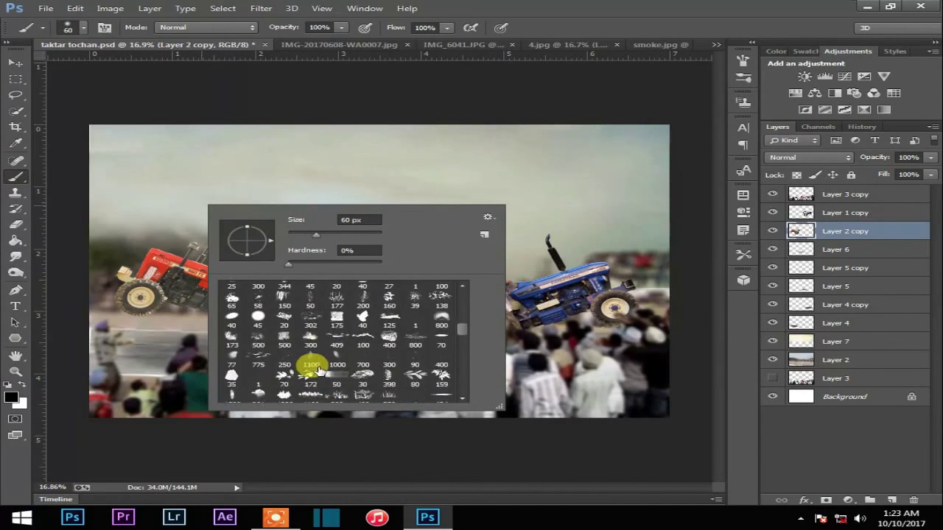
pyautogui.scroll(-3, 309, 369)
pyautogui.scroll(-3, 322, 362)
pyautogui.scroll(3, 312, 369)
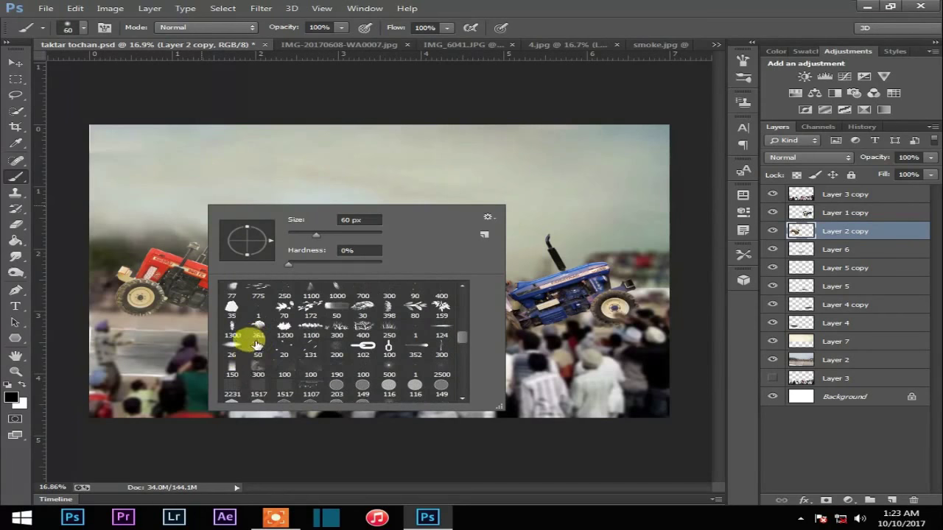
pyautogui.click(258, 368)
pyautogui.click(324, 183)
pyautogui.click(343, 190)
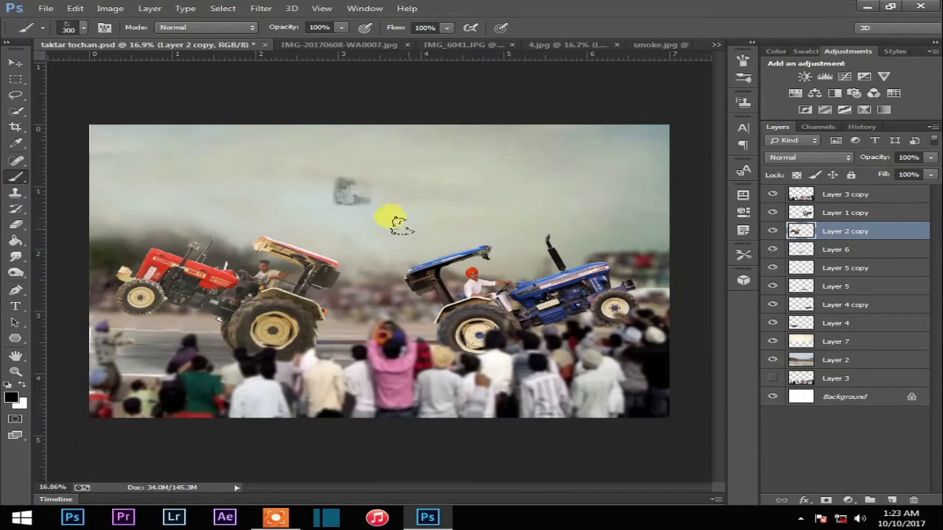
pyautogui.scroll(-1, 429, 214)
pyautogui.hotkey('ctrl', 'z')
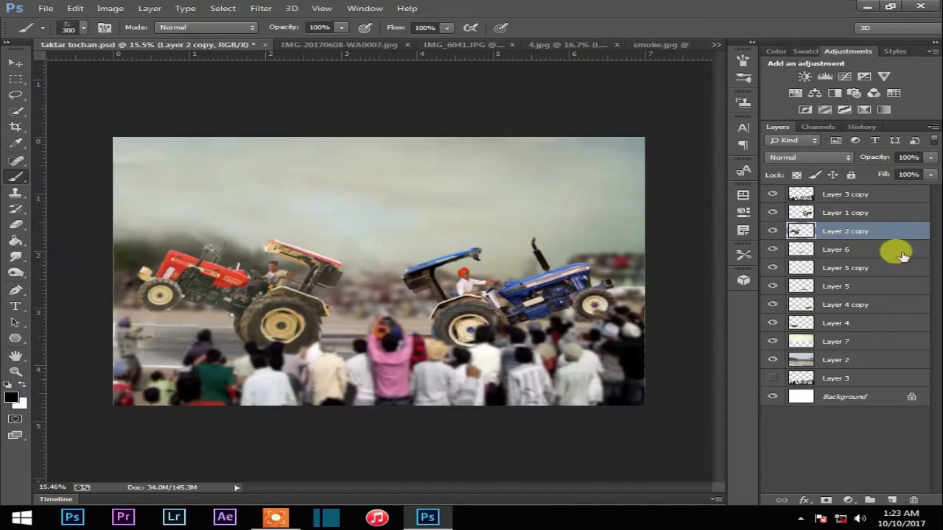
# Step: Add a new layer above Layer 1 copy and try a smaller brush stroke, then undo
pyautogui.click(851, 212)
pyautogui.click(894, 500)
pyautogui.rightClick(398, 236)
pyautogui.click(414, 362)
pyautogui.press('Return')
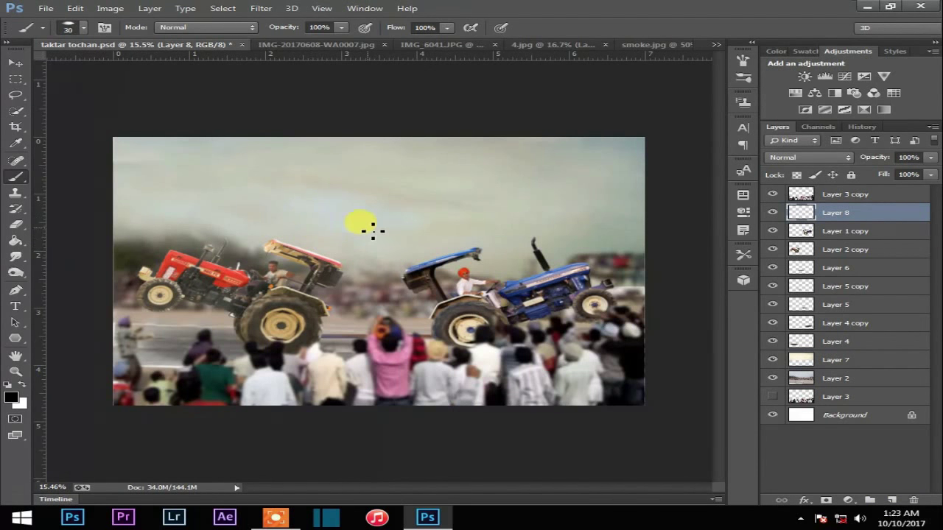
pyautogui.moveTo(369, 226); pyautogui.dragTo(328, 200)
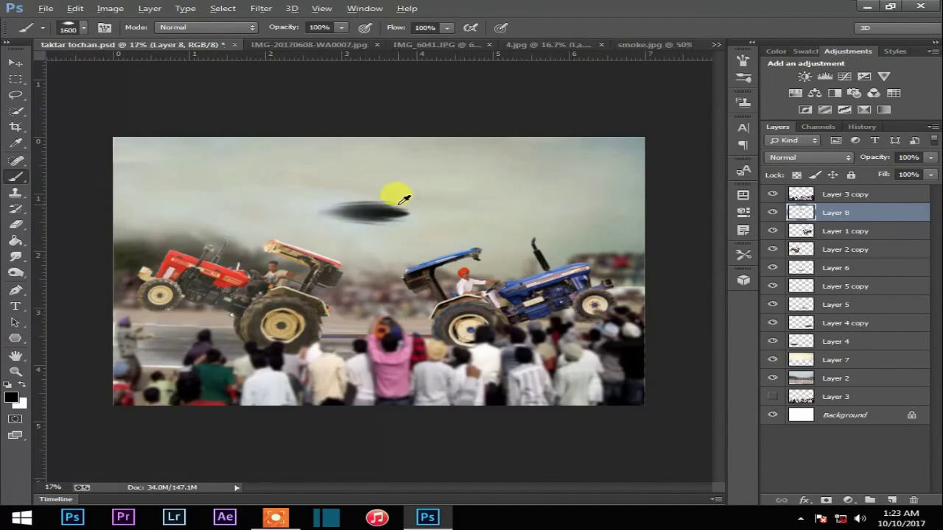
pyautogui.scroll(2, 405, 198)
pyautogui.scroll(-1, 410, 221)
pyautogui.hotkey('ctrl', 'z')
# Step: Try the 2500 px and 1300 px brush presets with a trial stroke, then undo
pyautogui.rightClick(453, 257)
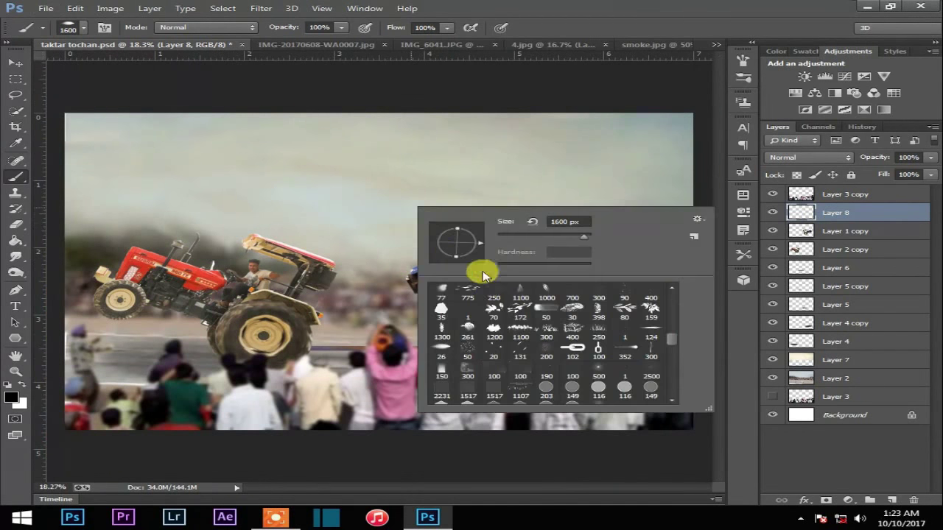
pyautogui.click(647, 367)
pyautogui.scroll(1, 501, 358)
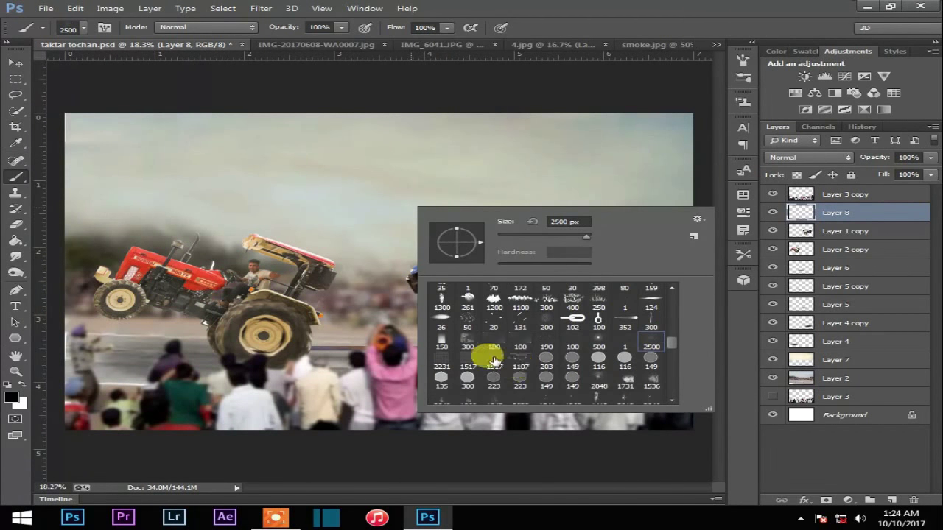
pyautogui.scroll(1, 479, 331)
pyautogui.click(442, 346)
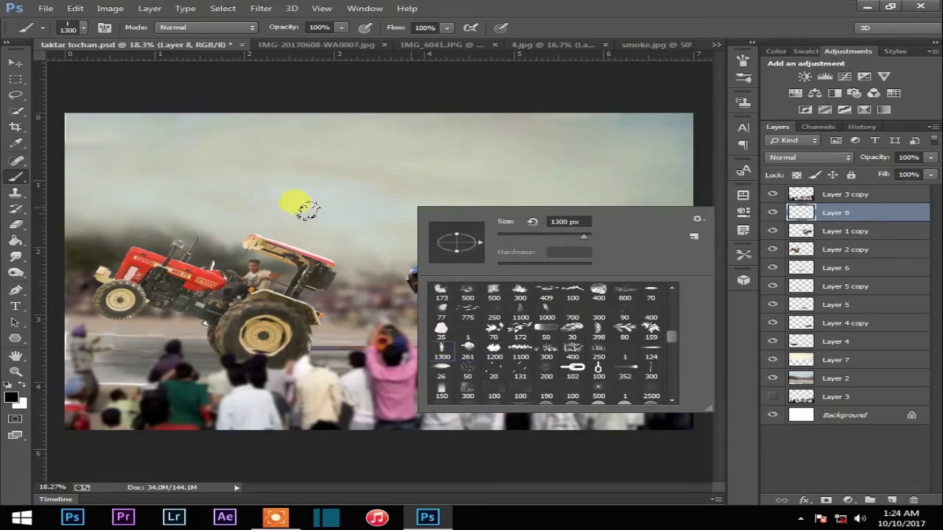
pyautogui.moveTo(313, 215); pyautogui.dragTo(372, 229)
pyautogui.hotkey('ctrl', 'z')
# Step: Settle on the 430 px smoke brush preset
pyautogui.rightClick(393, 257)
pyautogui.scroll(1, 416, 376)
pyautogui.click(414, 384)
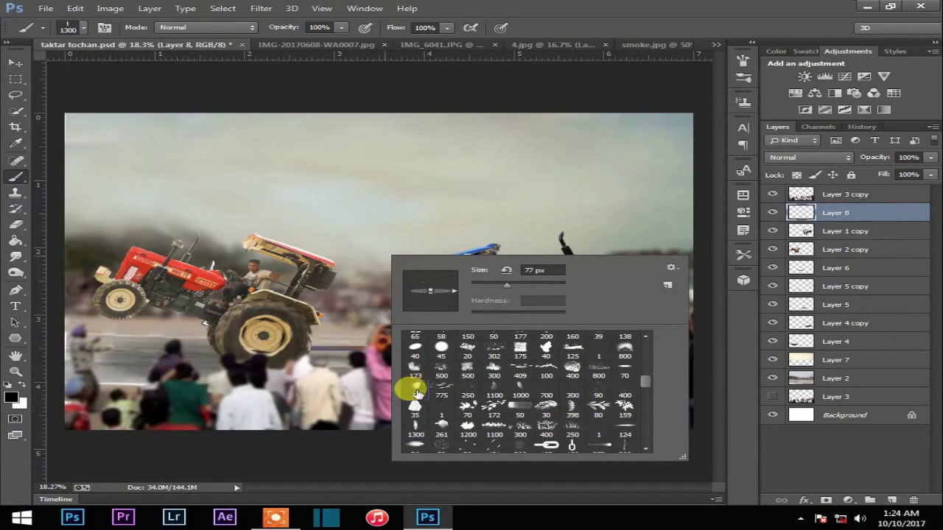
pyautogui.scroll(2, 428, 354)
pyautogui.scroll(2, 427, 354)
pyautogui.scroll(2, 431, 357)
pyautogui.click(415, 366)
pyautogui.click(165, 195)
pyautogui.scroll(2, 170, 203)
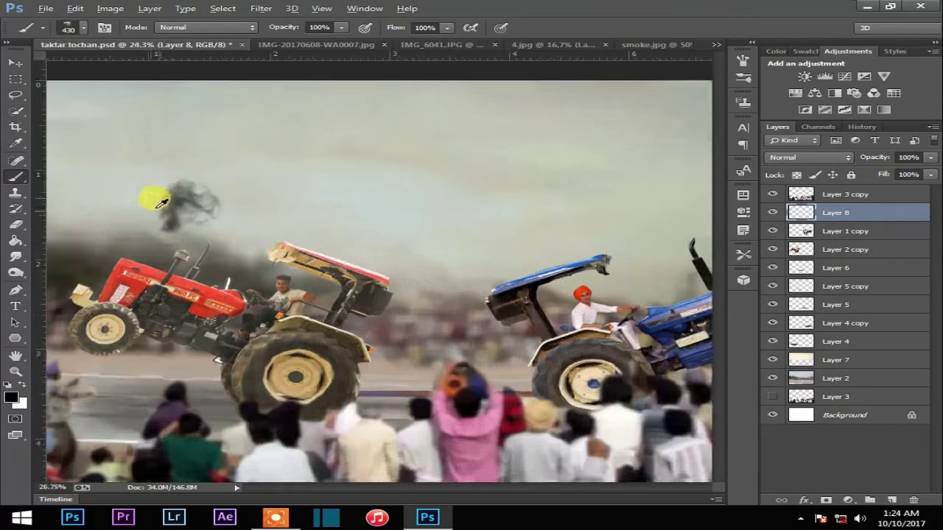
pyautogui.scroll(1, 165, 198)
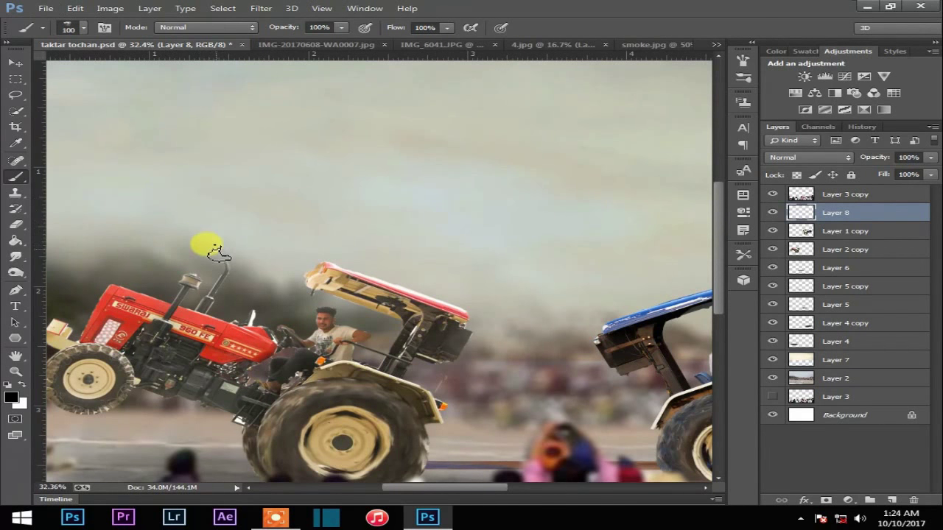
# Step: Paint smoke above the red tractor's exhaust and lower the layer's fill
pyautogui.moveTo(199, 231)
pyautogui.mouseDown()
pyautogui.moveTo(143, 129)
pyautogui.moveTo(123, 171)
pyautogui.moveTo(137, 131)
pyautogui.moveTo(151, 171)
pyautogui.moveTo(99, 135)
pyautogui.moveTo(139, 112)
pyautogui.moveTo(194, 182)
pyautogui.moveTo(109, 142)
pyautogui.moveTo(165, 185)
pyautogui.moveTo(194, 193)
pyautogui.moveTo(164, 130)
pyautogui.mouseUp()
pyautogui.press(']')
pyautogui.press(']')
pyautogui.scroll(-3, 118, 168)
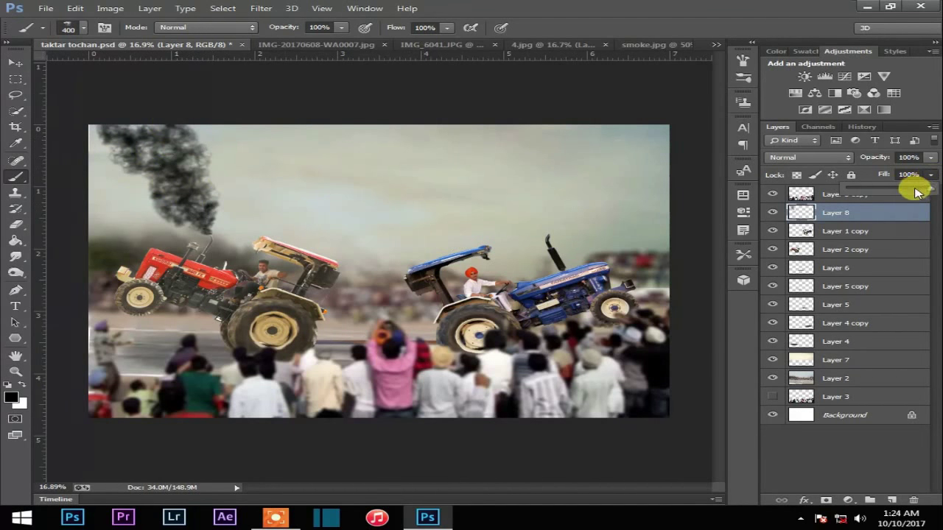
pyautogui.moveTo(912, 196); pyautogui.dragTo(906, 193)
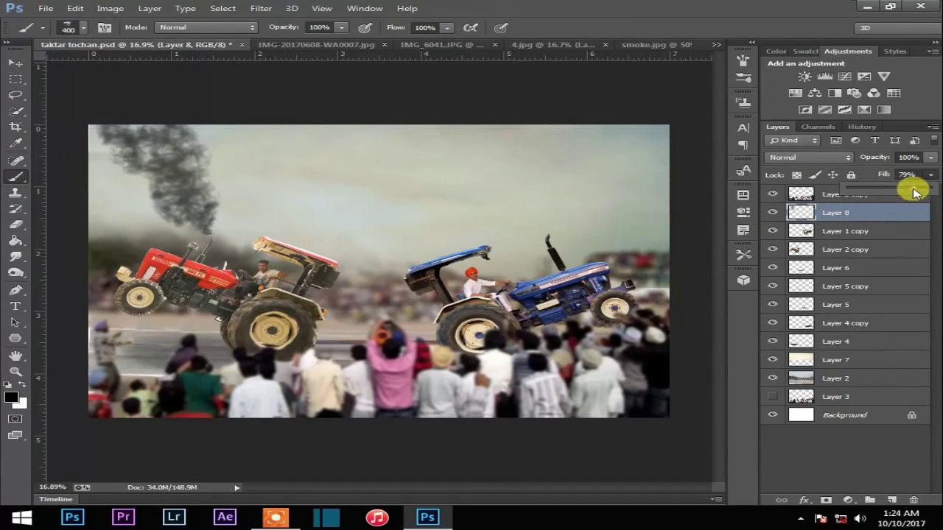
# Step: Paint smoke rising from the blue tractor's exhaust on a new layer below
pyautogui.click(891, 501)
pyautogui.moveTo(842, 213)
pyautogui.mouseDown()
pyautogui.moveTo(857, 264)
pyautogui.moveTo(818, 225)
pyautogui.mouseUp()
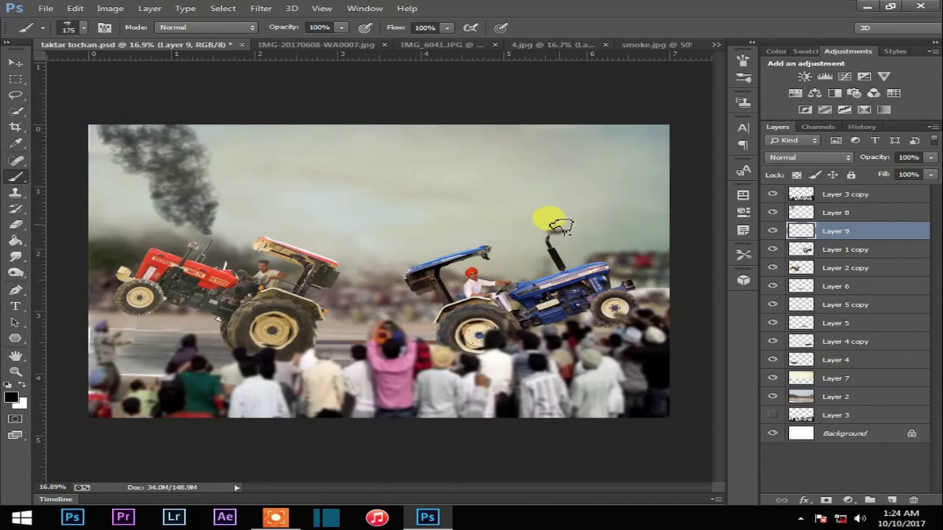
pyautogui.moveTo(561, 212)
pyautogui.mouseDown()
pyautogui.moveTo(584, 174)
pyautogui.moveTo(572, 137)
pyautogui.moveTo(607, 107)
pyautogui.moveTo(570, 110)
pyautogui.mouseUp()
pyautogui.press(']')
pyautogui.press(']')
# Step: Compare the smoke layers and delete Layer 8 with the red tractor's old smoke
pyautogui.click(825, 213)
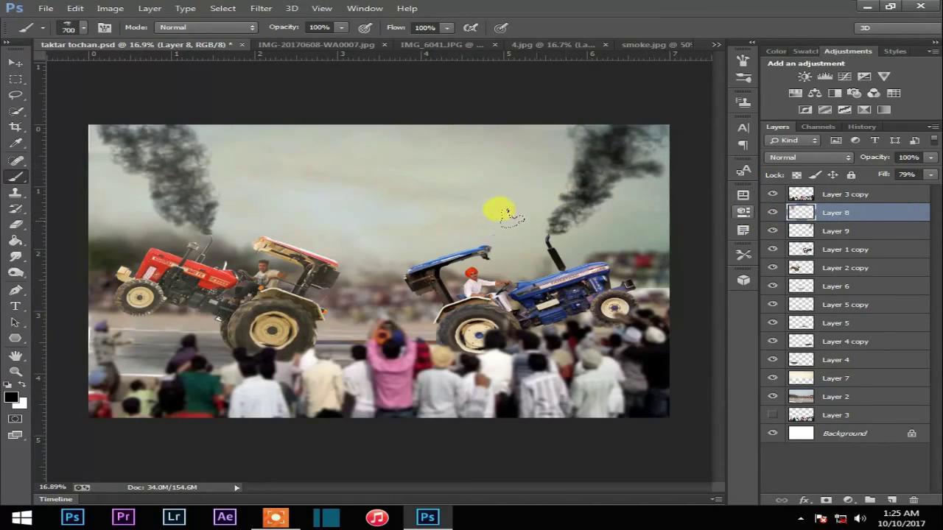
pyautogui.click(772, 231)
pyautogui.click(772, 232)
pyautogui.click(772, 213)
pyautogui.click(773, 212)
pyautogui.moveTo(826, 213)
pyautogui.mouseDown()
pyautogui.moveTo(889, 474)
pyautogui.moveTo(824, 465)
pyautogui.mouseUp()
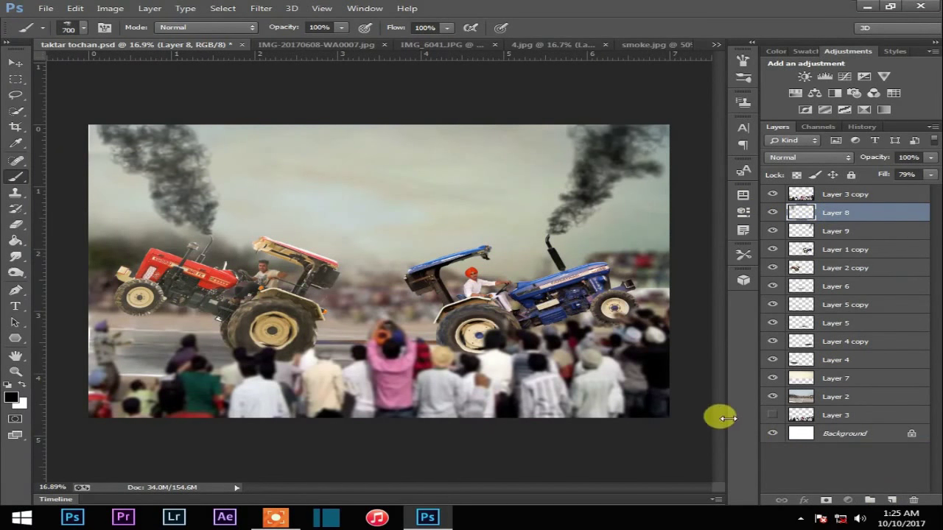
pyautogui.click(803, 233)
pyautogui.click(772, 213)
pyautogui.click(772, 213)
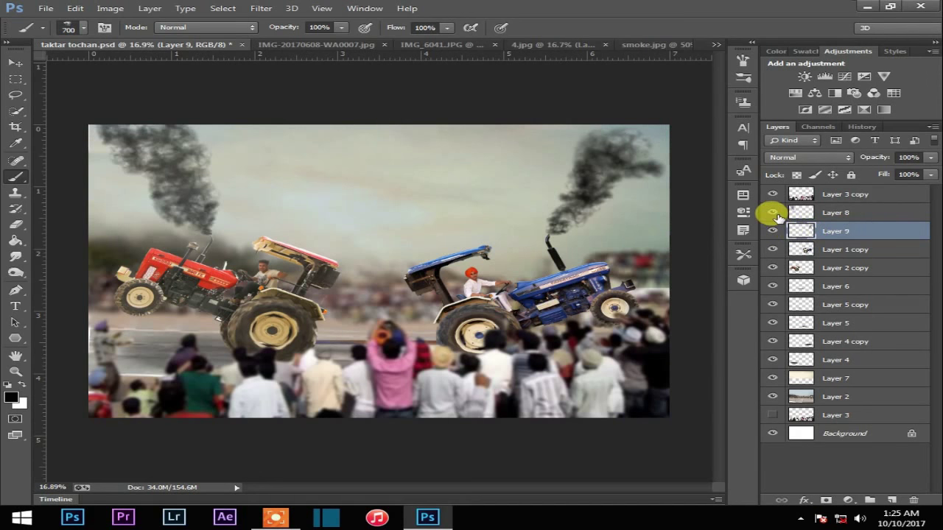
pyautogui.click(772, 213)
pyautogui.moveTo(826, 213); pyautogui.dragTo(914, 500)
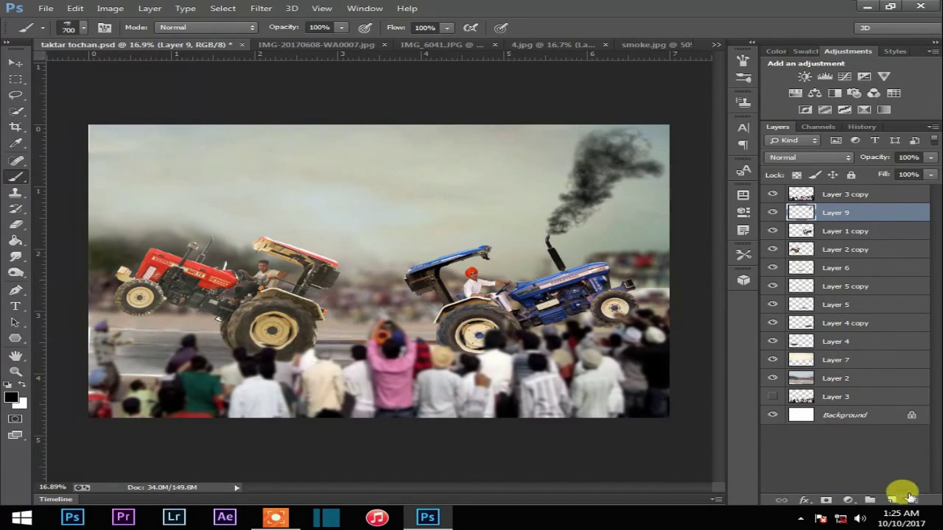
# Step: Repaint the red tractor's smoke toward the top-left on new Layer 10
pyautogui.click(891, 500)
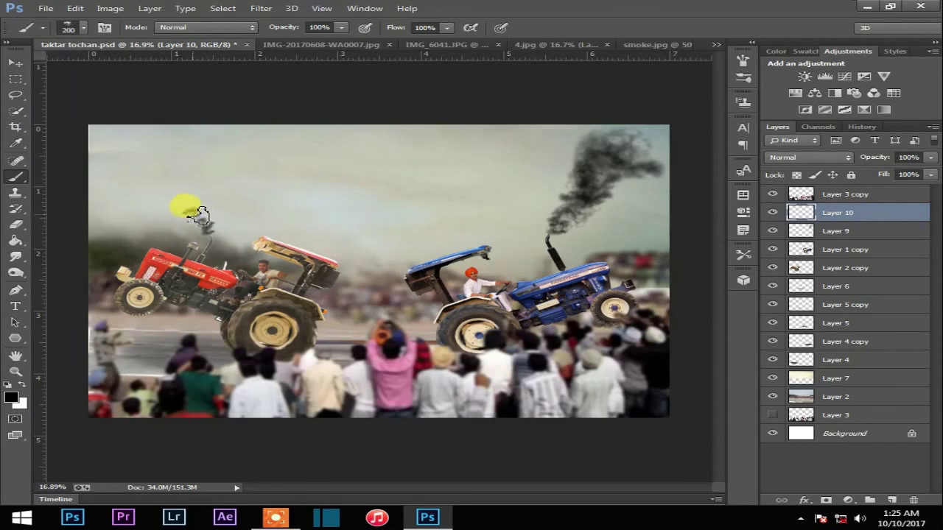
pyautogui.press(']')
pyautogui.press(']')
pyautogui.moveTo(175, 188)
pyautogui.mouseDown()
pyautogui.moveTo(158, 147)
pyautogui.moveTo(130, 132)
pyautogui.moveTo(107, 143)
pyautogui.moveTo(93, 122)
pyautogui.moveTo(145, 158)
pyautogui.mouseUp()
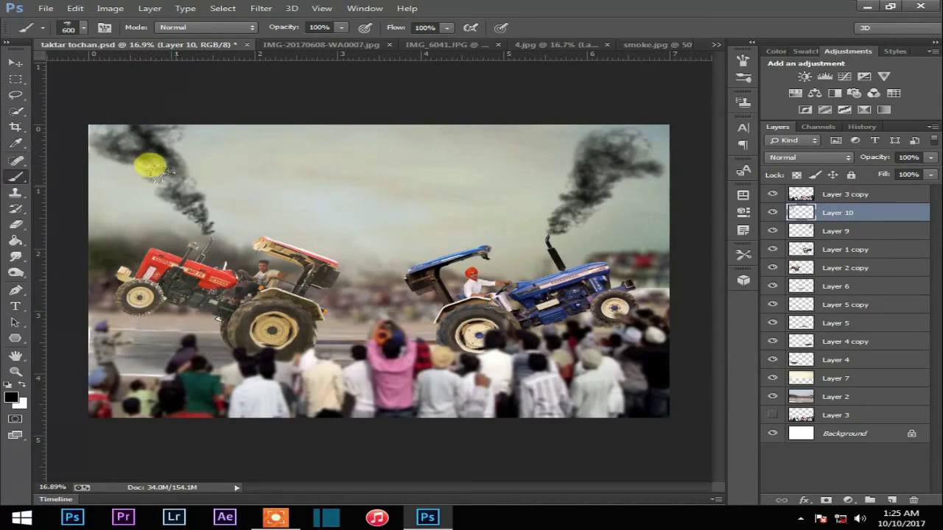
pyautogui.click(826, 230)
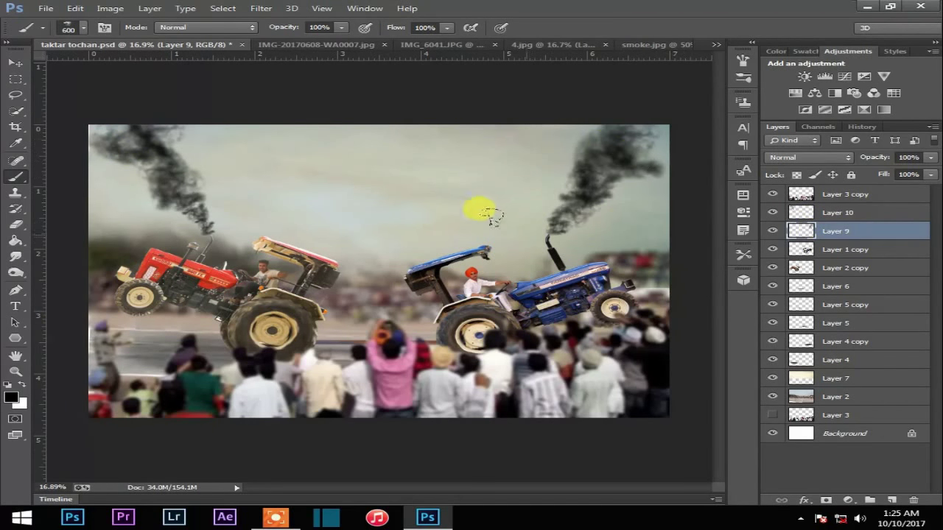
pyautogui.click(837, 215)
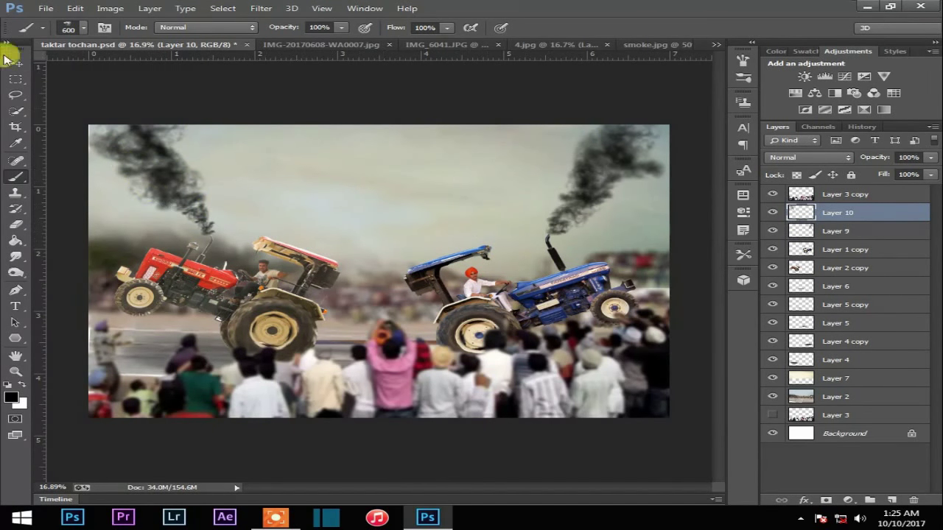
pyautogui.press('v')
pyautogui.click(435, 276)
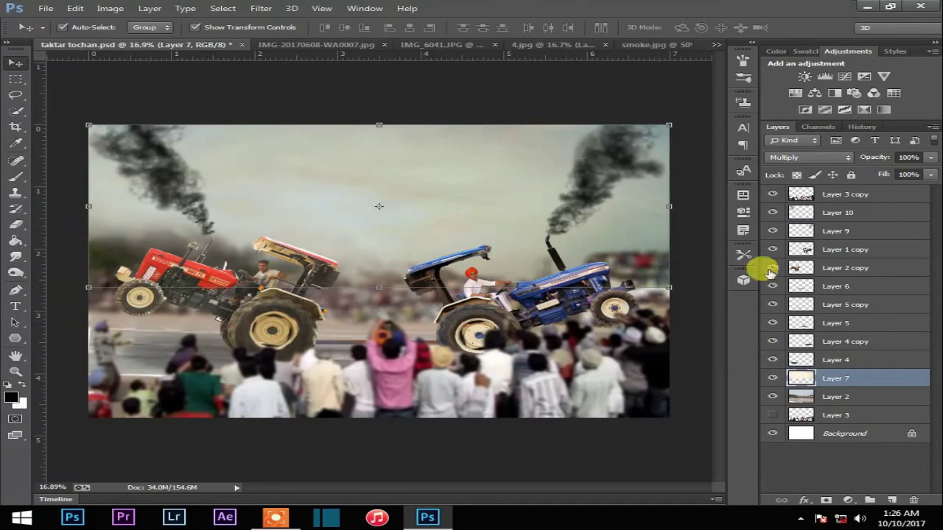
# Step: Stamp all visible layers into a merged Layer 11 at the top
pyautogui.click(869, 196)
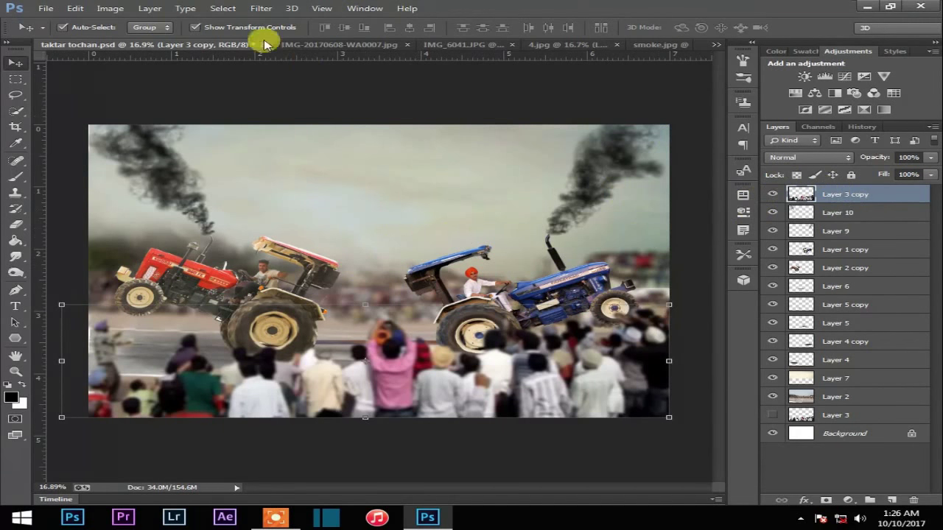
pyautogui.click(843, 268)
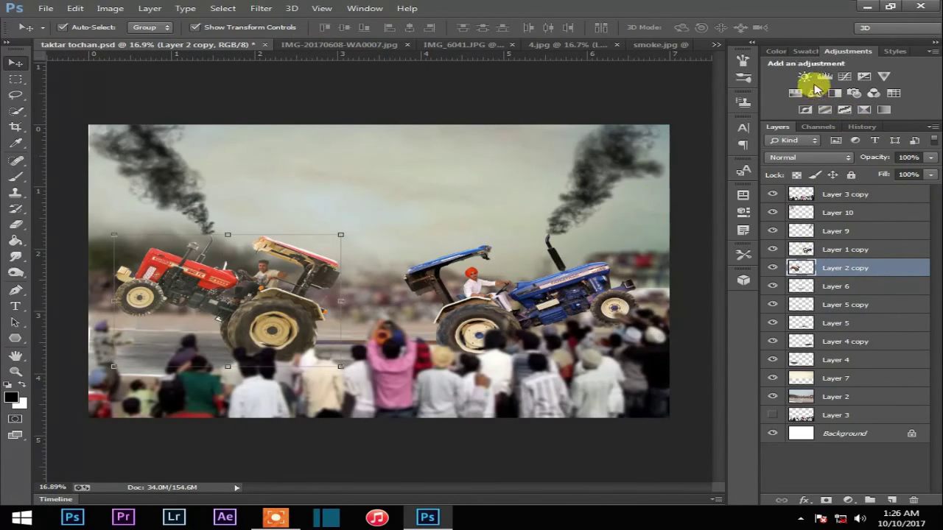
pyautogui.hotkey('ctrl', 'shift', 'alt', 'e')
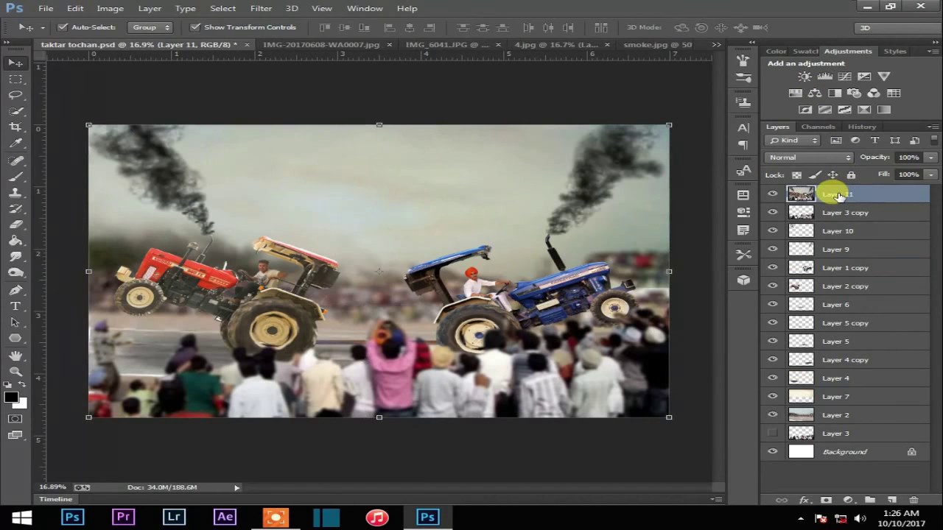
# Step: Close smoke.jpg without saving and browse the Open dialog to Local Disk (E:)
pyautogui.click(685, 46)
pyautogui.press('n')
pyautogui.hotkey('ctrl', 'o')
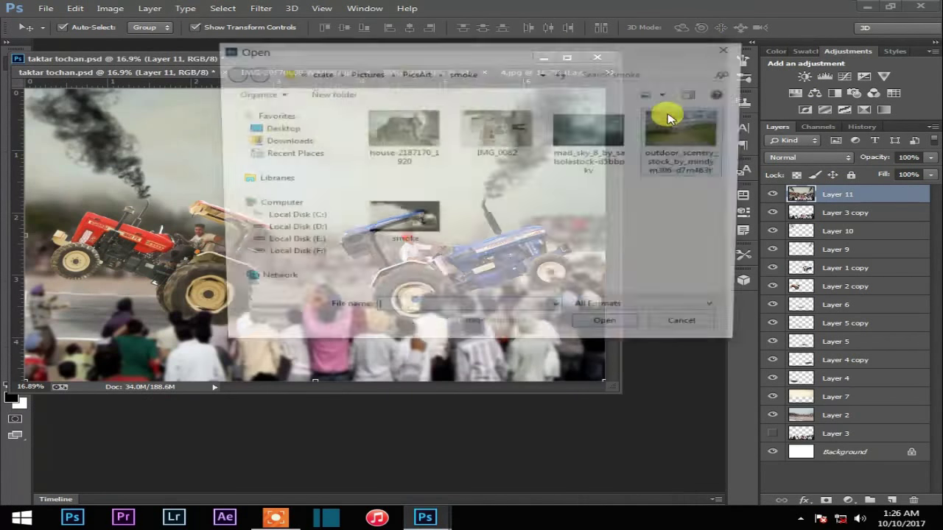
pyautogui.click(286, 244)
# Step: Open misc_fire_element PNG from the photoshope > fire folder
pyautogui.doubleClick(587, 214)
pyautogui.doubleClick(401, 214)
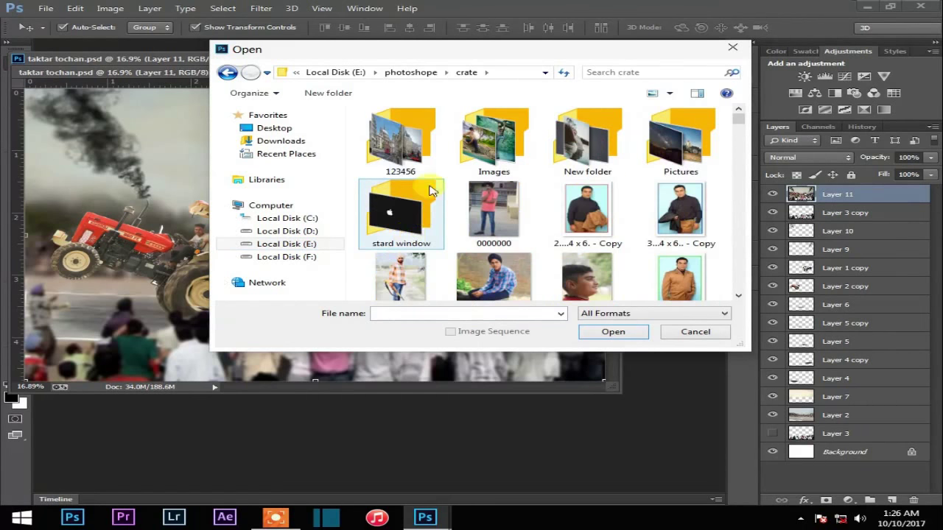
pyautogui.click(228, 72)
pyautogui.scroll(-1, 587, 193)
pyautogui.doubleClick(587, 193)
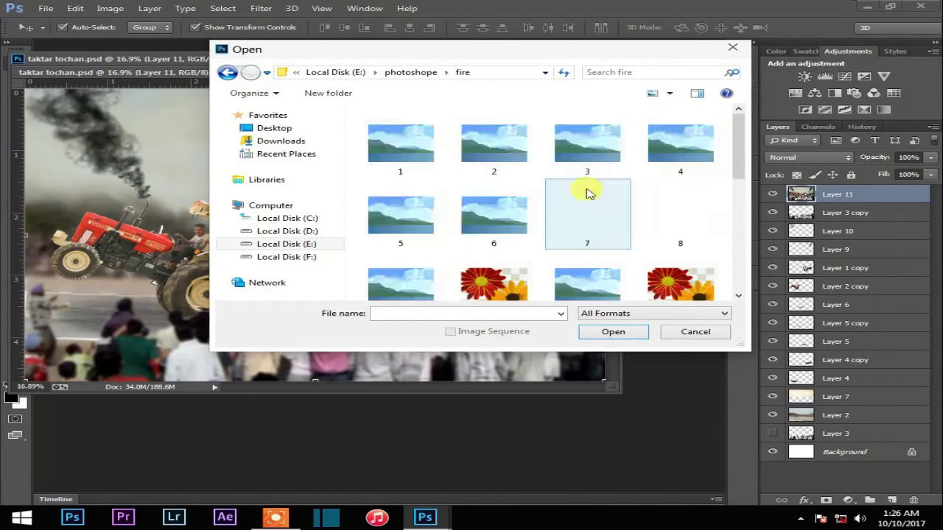
pyautogui.scroll(-3, 589, 188)
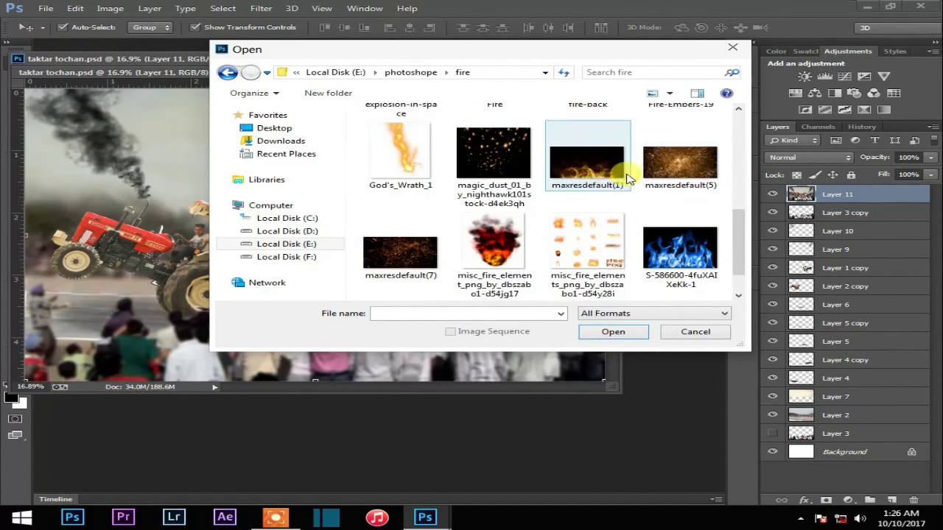
pyautogui.scroll(-2, 560, 198)
pyautogui.scroll(3, 531, 217)
pyautogui.scroll(-3, 496, 225)
pyautogui.click(495, 154)
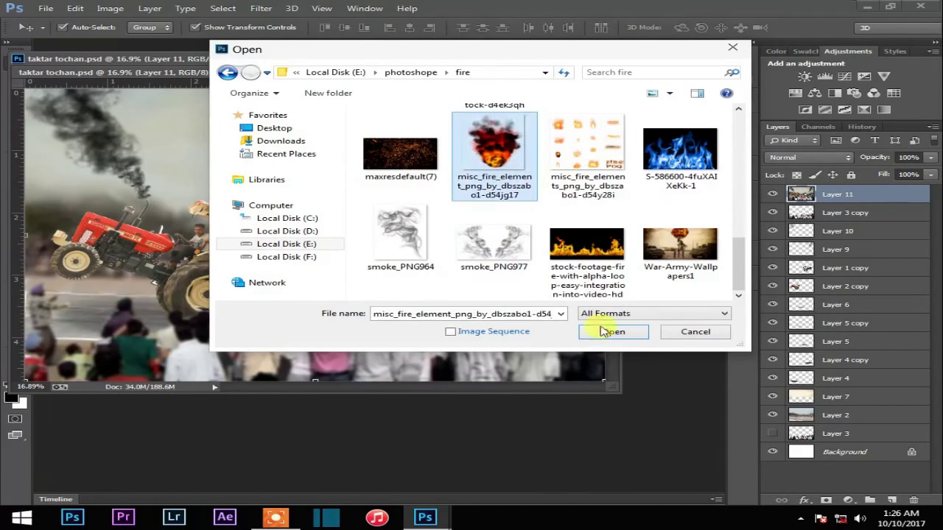
pyautogui.click(602, 332)
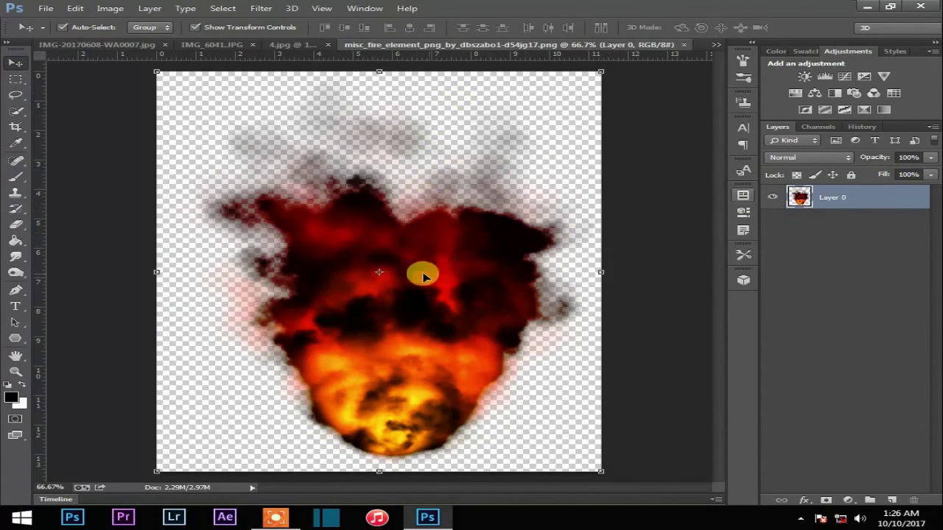
# Step: Close the stray image that received the fire, then drag the fire into the tractor composite
pyautogui.moveTo(424, 277)
pyautogui.mouseDown()
pyautogui.moveTo(135, 74)
pyautogui.moveTo(109, 42)
pyautogui.moveTo(158, 106)
pyautogui.mouseUp()
pyautogui.click(279, 45)
pyautogui.click(471, 199)
pyautogui.moveTo(348, 209); pyautogui.dragTo(220, 217)
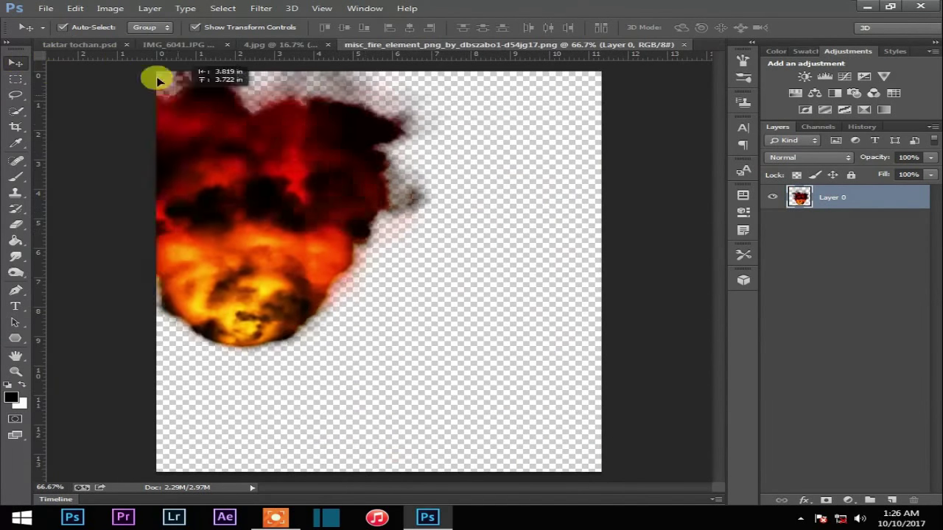
# Step: Shrink the fire to about a third and move it toward the red tractor's exhaust
pyautogui.scroll(3, 221, 217)
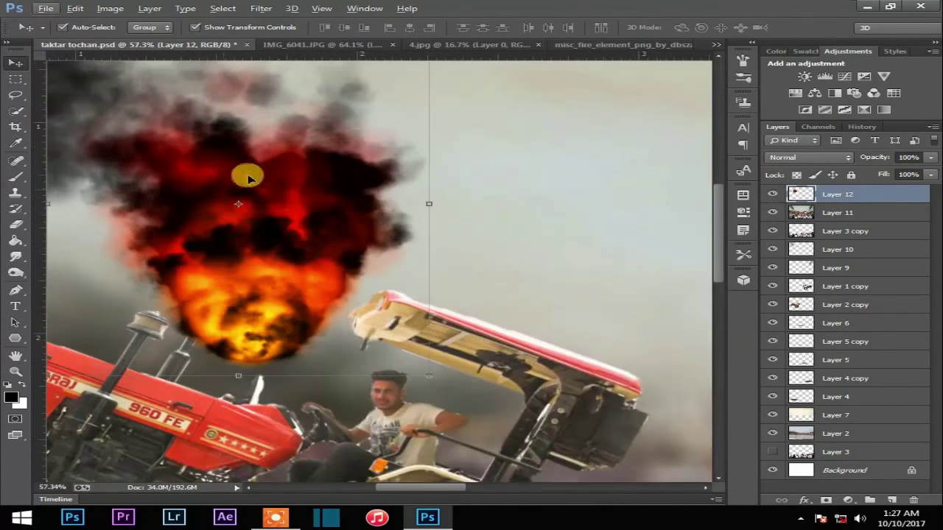
pyautogui.scroll(2, 205, 244)
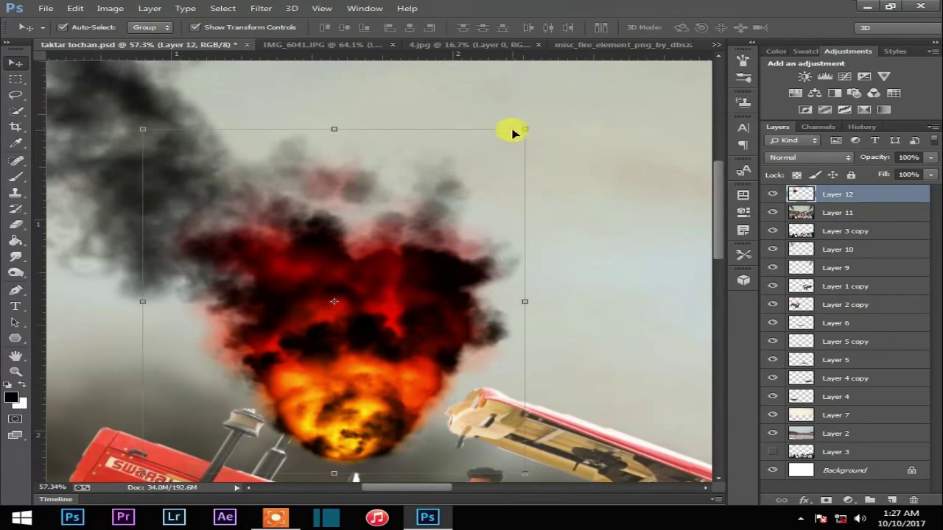
pyautogui.moveTo(515, 133)
pyautogui.mouseDown()
pyautogui.moveTo(464, 211)
pyautogui.moveTo(358, 273)
pyautogui.moveTo(368, 206)
pyautogui.moveTo(325, 257)
pyautogui.mouseUp()
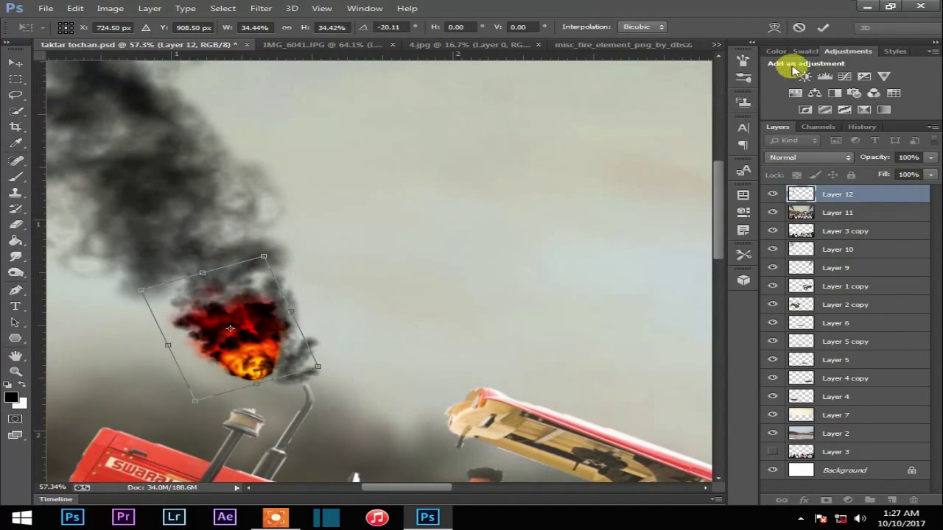
pyautogui.click(823, 28)
pyautogui.scroll(2, 225, 282)
pyautogui.moveTo(226, 309); pyautogui.dragTo(303, 319)
# Step: Rescale and position the fire to sit on the red tractor's exhaust tip
pyautogui.hotkey('ctrl', 't')
pyautogui.moveTo(388, 219)
pyautogui.mouseDown()
pyautogui.moveTo(312, 306)
pyautogui.moveTo(307, 339)
pyautogui.moveTo(355, 323)
pyautogui.moveTo(312, 362)
pyautogui.moveTo(319, 373)
pyautogui.moveTo(344, 372)
pyautogui.mouseUp()
pyautogui.moveTo(361, 336); pyautogui.dragTo(366, 327)
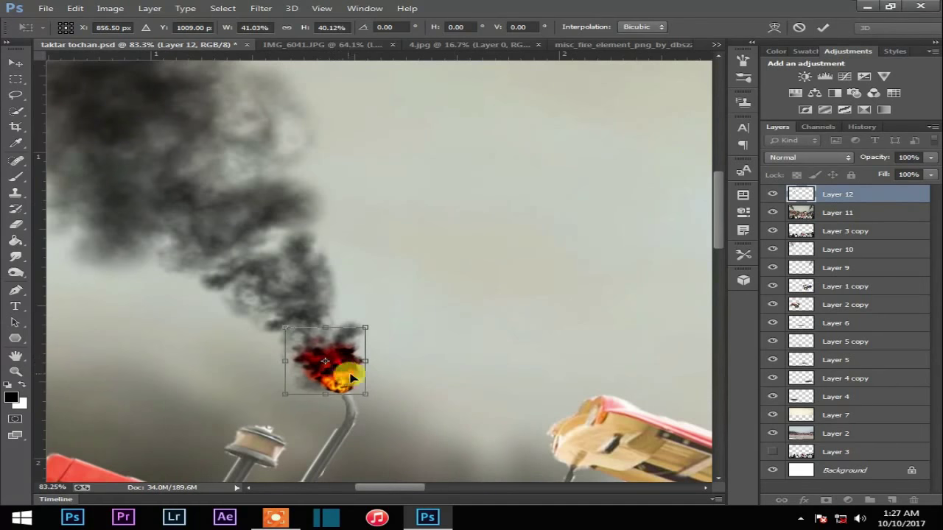
pyautogui.click(823, 27)
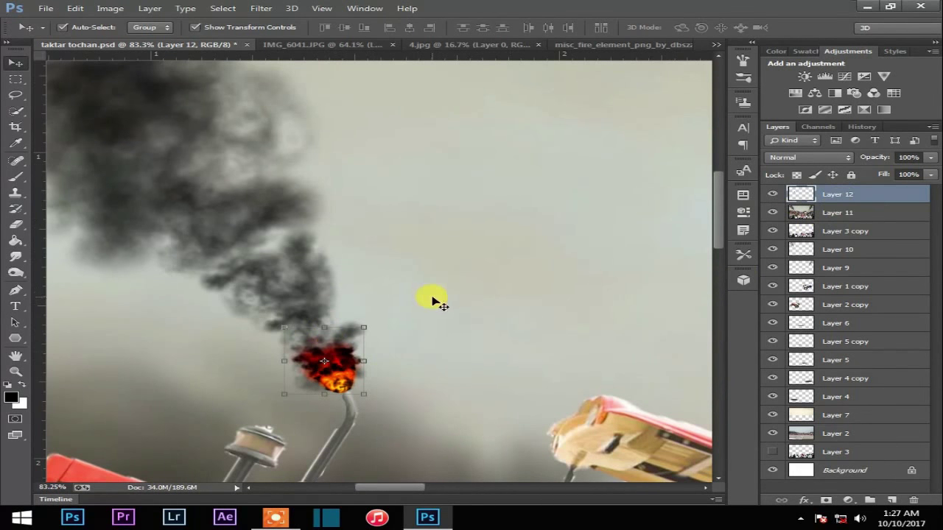
# Step: Set the fire layer's fill to 81% and Alt-drag a copy to the right
pyautogui.click(932, 175)
pyautogui.moveTo(930, 188); pyautogui.dragTo(904, 192)
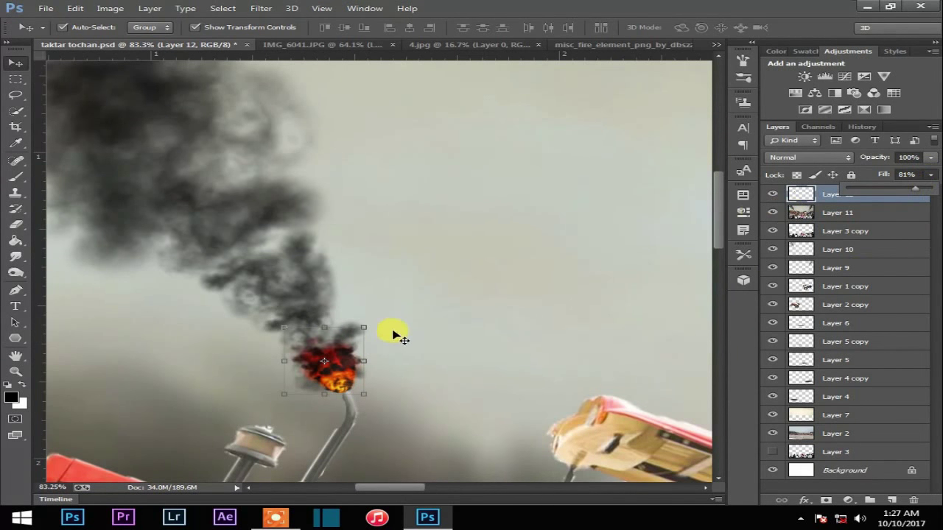
pyautogui.moveTo(372, 325); pyautogui.dragTo(547, 337)
pyautogui.scroll(-5, 537, 353)
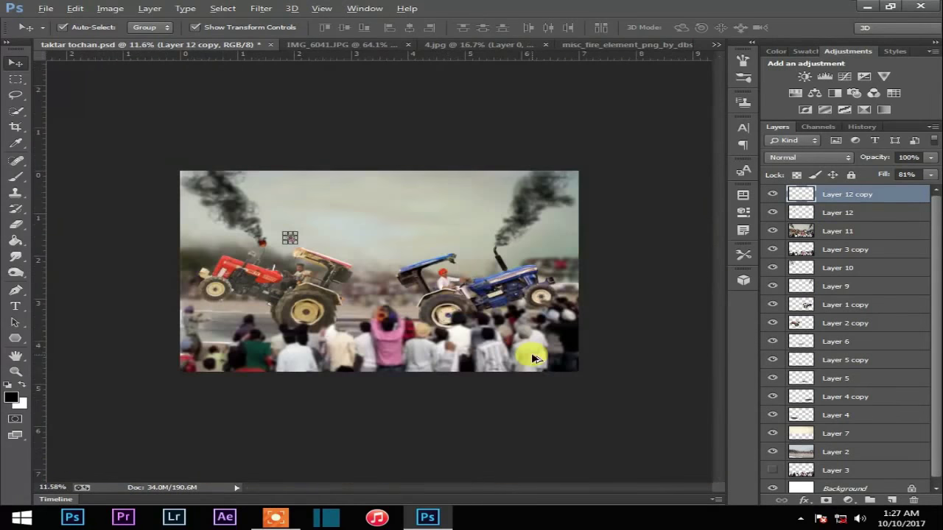
# Step: Move the fire copy onto the blue tractor's exhaust tip
pyautogui.scroll(2, 332, 238)
pyautogui.scroll(2, 238, 243)
pyautogui.moveTo(250, 214); pyautogui.dragTo(541, 246)
pyautogui.hscroll(5, 372, 238)
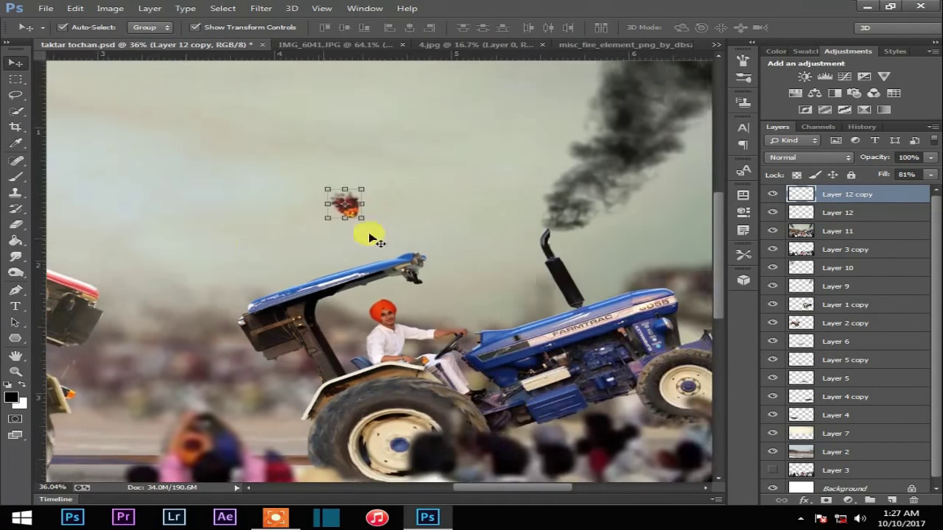
pyautogui.scroll(1, 372, 237)
pyautogui.moveTo(211, 185); pyautogui.dragTo(484, 216)
# Step: Rotate the fire copy about 40° and stretch it to follow the blue exhaust pipe
pyautogui.scroll(2, 516, 217)
pyautogui.scroll(-2, 553, 184)
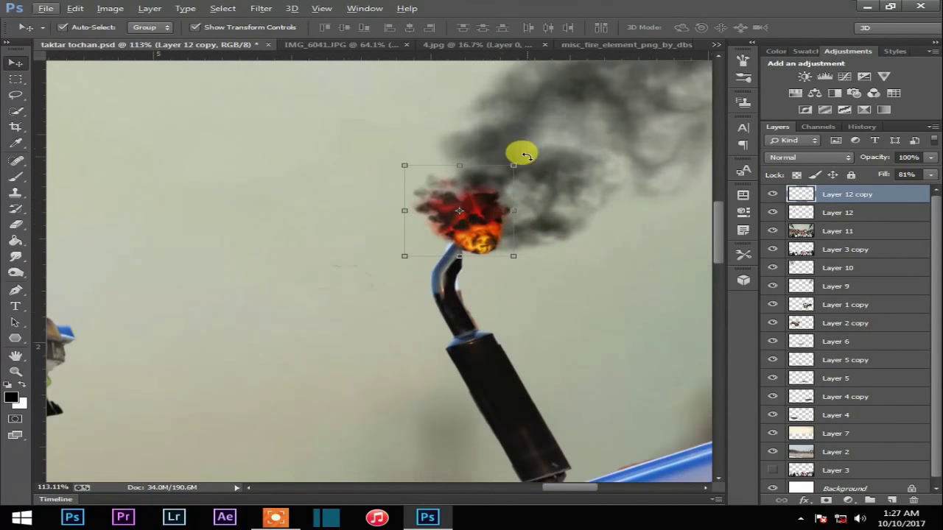
pyautogui.moveTo(525, 156); pyautogui.dragTo(583, 196)
pyautogui.moveTo(499, 150); pyautogui.dragTo(544, 106)
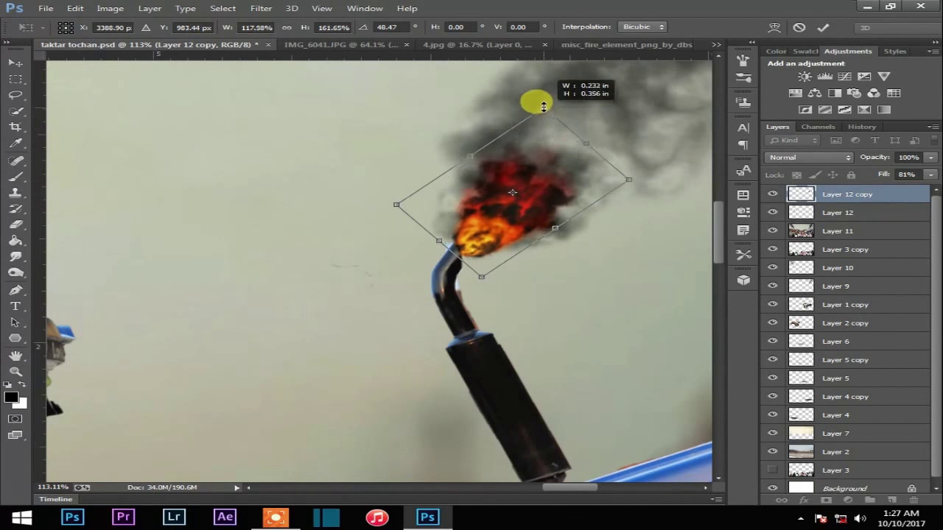
pyautogui.moveTo(568, 206); pyautogui.dragTo(522, 205)
pyautogui.moveTo(626, 173)
pyautogui.mouseDown()
pyautogui.moveTo(635, 169)
pyautogui.moveTo(506, 219)
pyautogui.mouseUp()
pyautogui.click(823, 28)
pyautogui.hotkey('ctrl', '0')
# Step: Select the red tractor's fire layer and shrink it with Free Transform
pyautogui.click(316, 263)
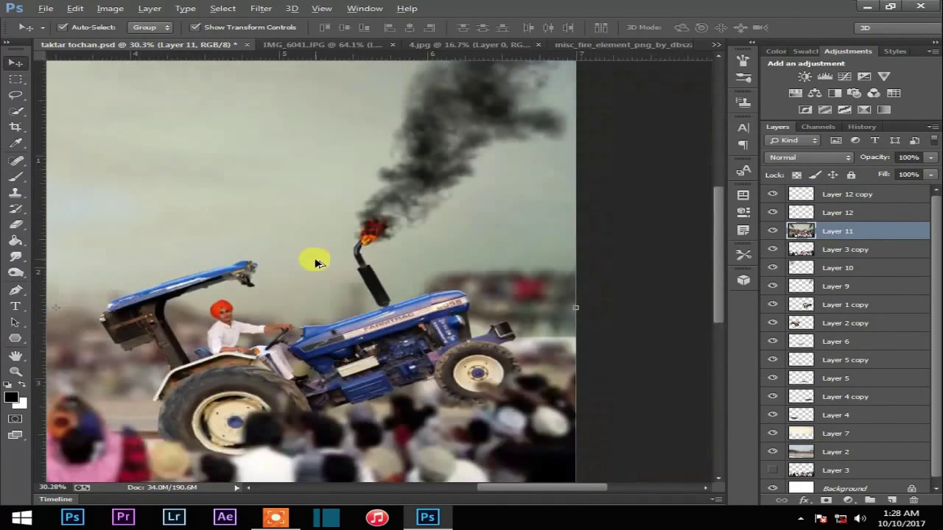
pyautogui.scroll(3, 315, 263)
pyautogui.scroll(3, 217, 225)
pyautogui.keyDown('ctrl'); pyautogui.click(185, 199); pyautogui.keyUp('ctrl')
pyautogui.hotkey('ctrl', 't')
pyautogui.moveTo(135, 146); pyautogui.dragTo(129, 144)
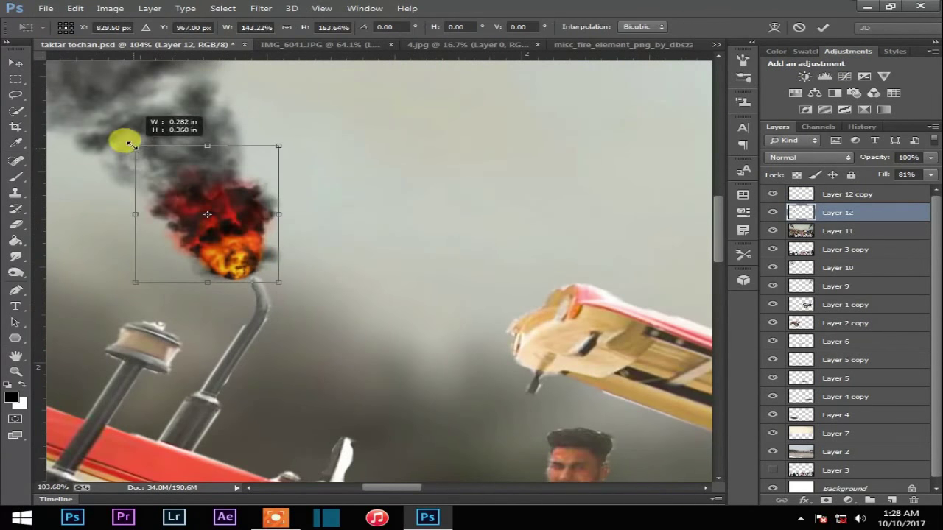
pyautogui.moveTo(135, 282); pyautogui.dragTo(130, 270)
pyautogui.moveTo(279, 147); pyautogui.dragTo(267, 141)
# Step: Narrow, tilt and lower the red tractor's fire onto its exhaust tip
pyautogui.moveTo(221, 221); pyautogui.dragTo(245, 251)
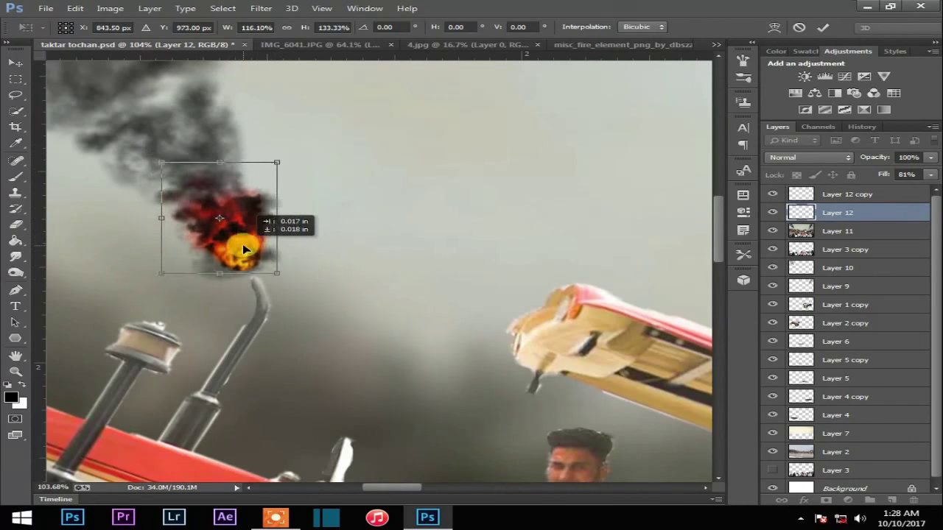
pyautogui.moveTo(277, 218)
pyautogui.mouseDown()
pyautogui.moveTo(255, 218)
pyautogui.moveTo(249, 260)
pyautogui.mouseUp()
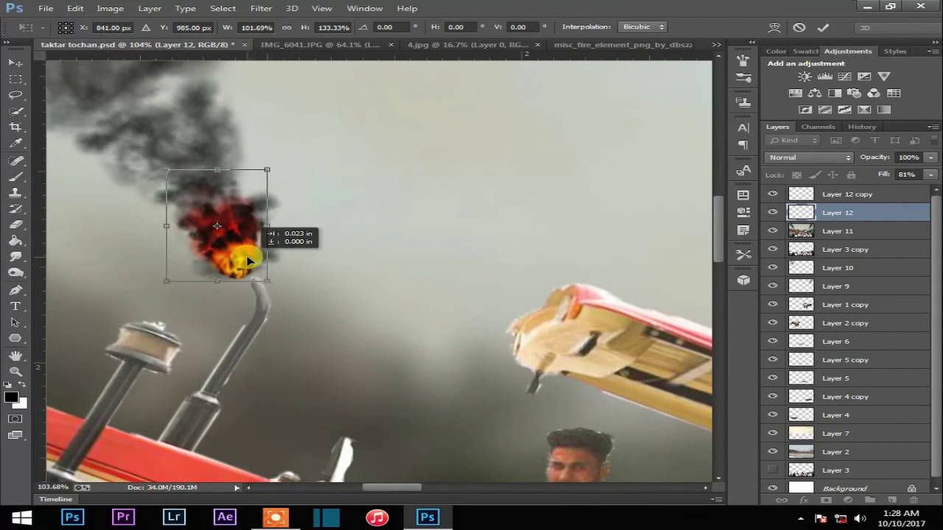
pyautogui.moveTo(290, 164); pyautogui.dragTo(281, 155)
pyautogui.moveTo(249, 240); pyautogui.dragTo(242, 243)
pyautogui.click(823, 27)
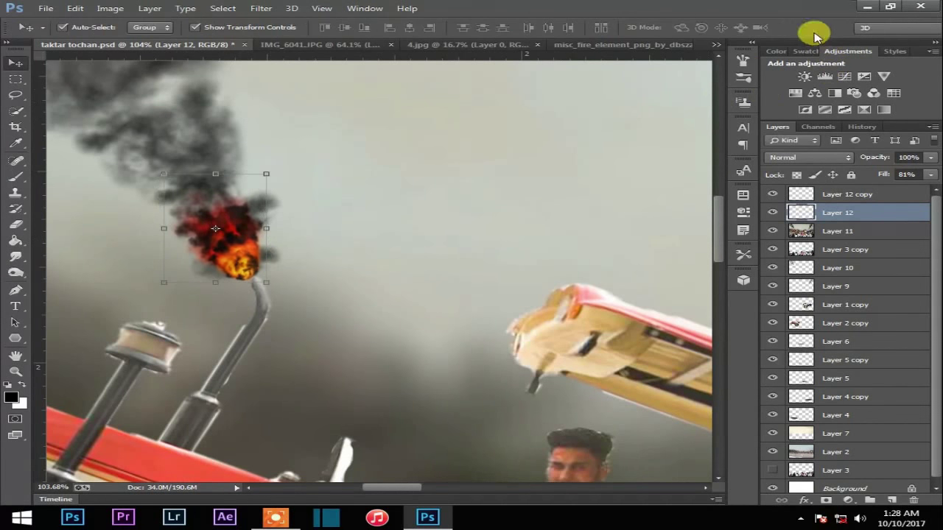
# Step: Add a new empty Layer 13 above the red tractor's fire layer
pyautogui.click(483, 143)
pyautogui.hotkey('ctrl', '0')
pyautogui.scroll(-2, 474, 193)
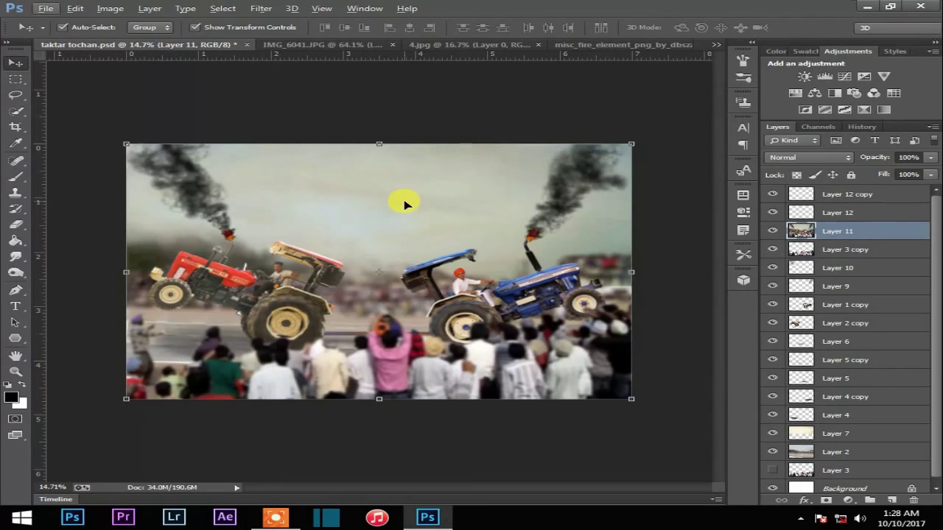
pyautogui.click(863, 215)
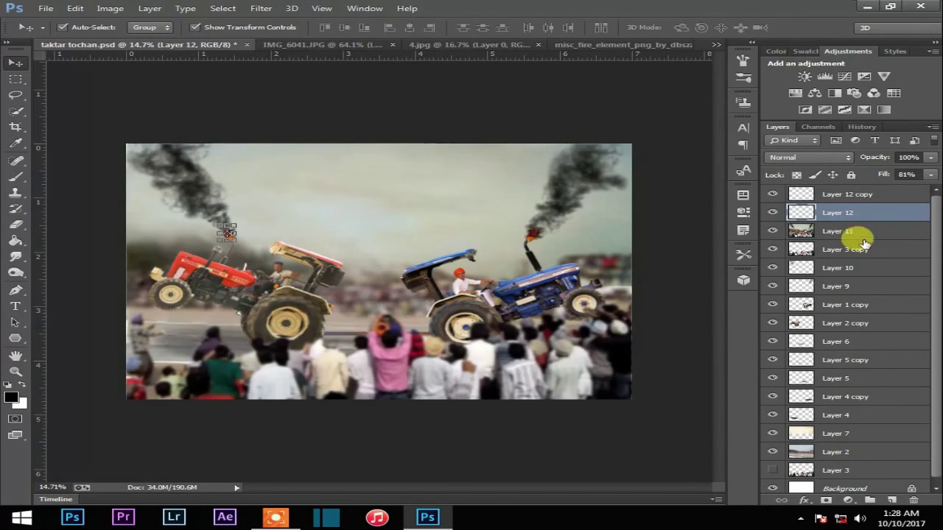
pyautogui.click(892, 501)
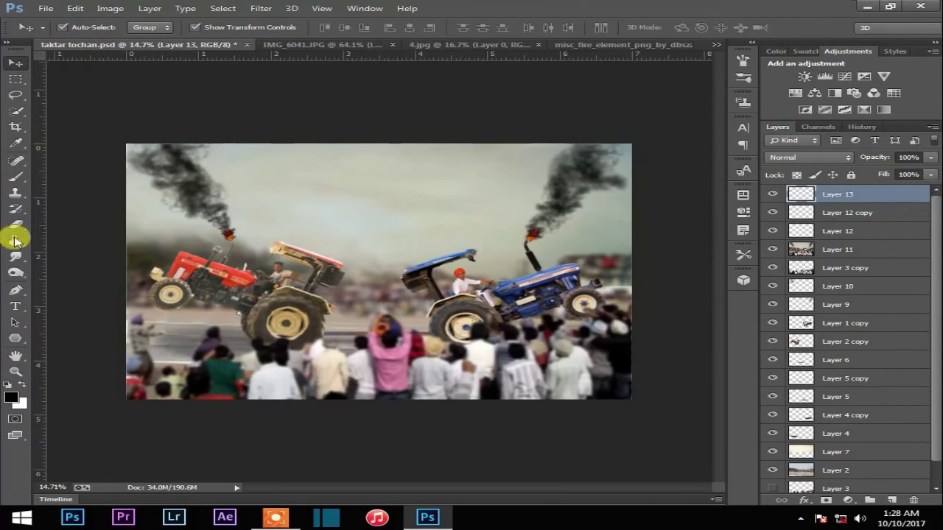
# Step: Set up a smaller white brush and hide the blurred crowd layer
pyautogui.click(20, 181)
pyautogui.click(23, 384)
pyautogui.scroll(5, 455, 367)
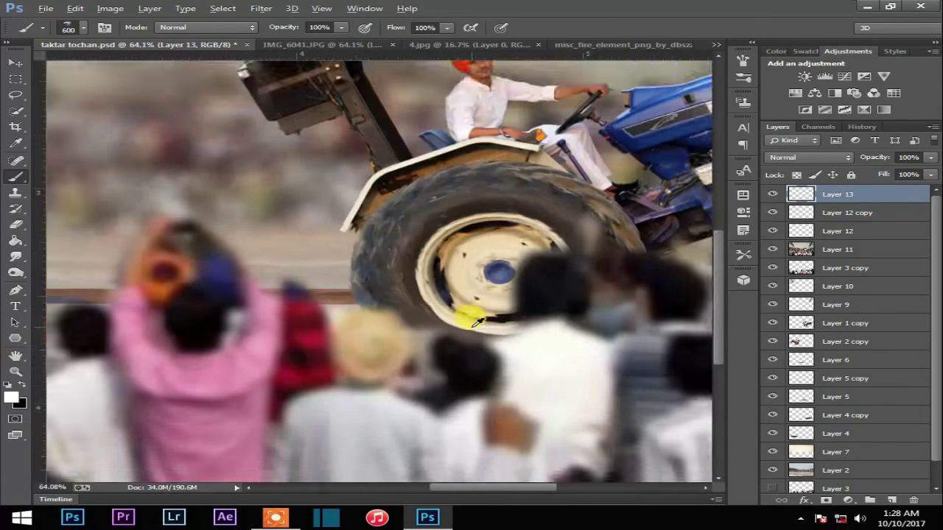
pyautogui.scroll(2, 455, 367)
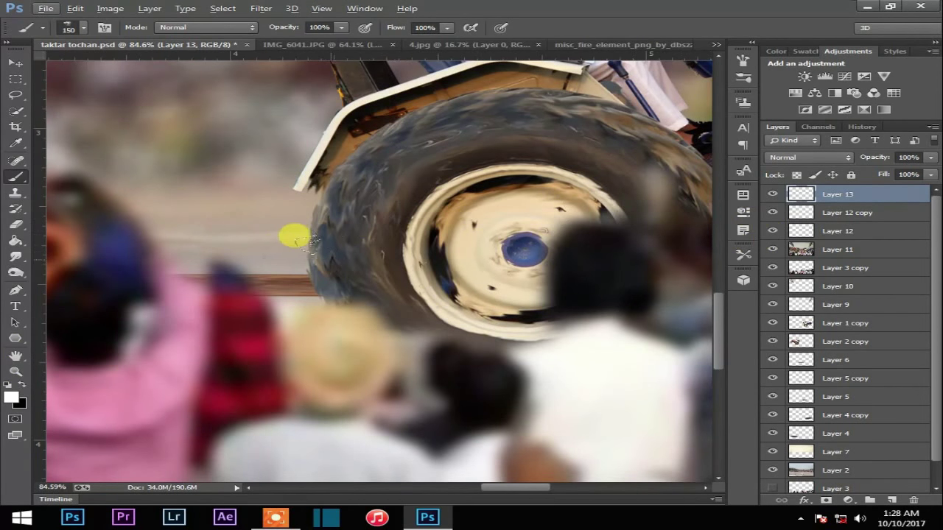
pyautogui.click(772, 268)
pyautogui.press('[')
# Step: Paint white dust around the blue tractor's wheel edge and the road
pyautogui.moveTo(310, 305)
pyautogui.mouseDown()
pyautogui.moveTo(316, 265)
pyautogui.moveTo(294, 190)
pyautogui.moveTo(372, 337)
pyautogui.moveTo(374, 361)
pyautogui.moveTo(329, 257)
pyautogui.moveTo(232, 194)
pyautogui.moveTo(182, 199)
pyautogui.moveTo(216, 206)
pyautogui.moveTo(193, 80)
pyautogui.mouseUp()
pyautogui.press(']')
pyautogui.press(']')
pyautogui.press(']')
pyautogui.moveTo(360, 129)
pyautogui.mouseDown()
pyautogui.moveTo(320, 143)
pyautogui.moveTo(437, 93)
pyautogui.mouseUp()
pyautogui.press('[')
pyautogui.press('[')
pyautogui.press('[')
pyautogui.press(']')
pyautogui.press(']')
pyautogui.moveTo(367, 299)
pyautogui.mouseDown()
pyautogui.moveTo(333, 360)
pyautogui.moveTo(228, 309)
pyautogui.mouseUp()
# Step: Move Layer 13 below Layer 3 copy
pyautogui.hotkey('ctrl', '0')
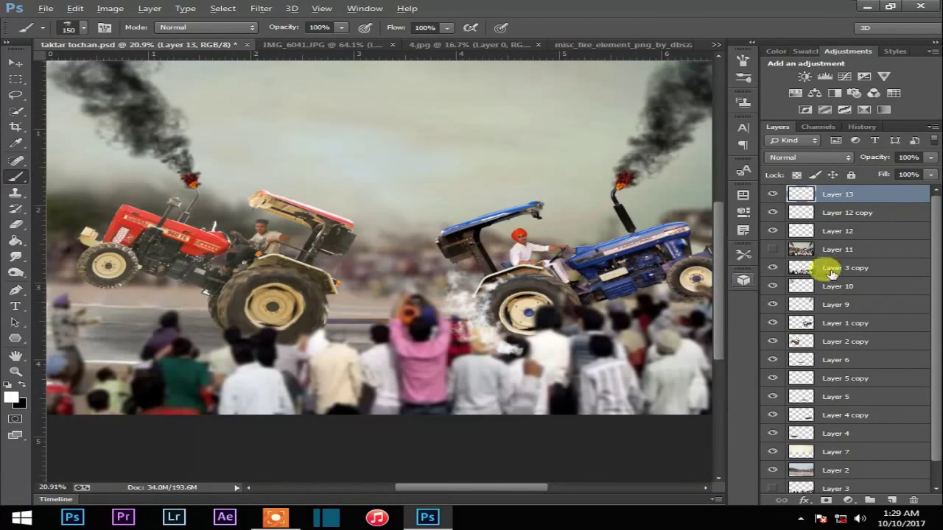
pyautogui.moveTo(891, 215); pyautogui.dragTo(840, 270)
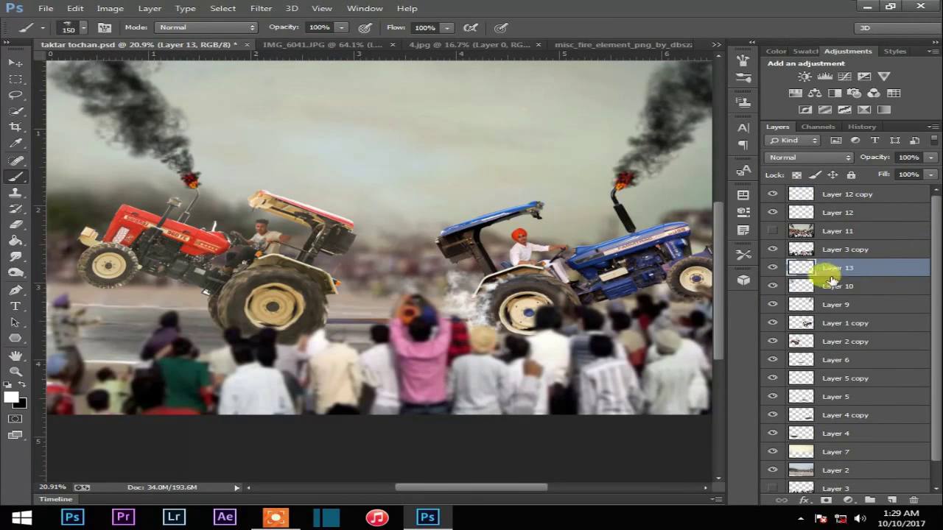
pyautogui.scroll(3, 284, 353)
pyautogui.scroll(2, 284, 354)
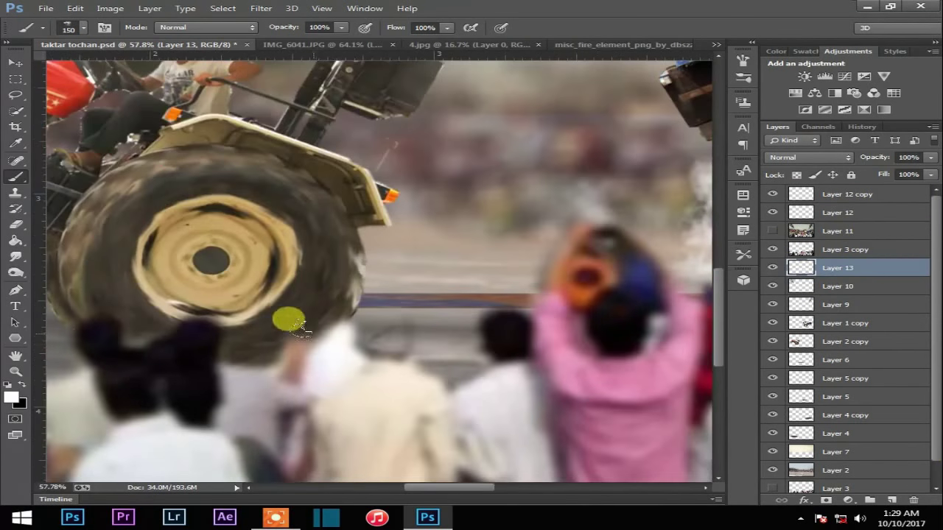
# Step: Paint white dust along the red tractor's wheel bottom on a new Layer 14
pyautogui.click(878, 507)
pyautogui.click(772, 249)
pyautogui.moveTo(176, 369)
pyautogui.mouseDown()
pyautogui.moveTo(407, 241)
pyautogui.moveTo(320, 219)
pyautogui.moveTo(273, 158)
pyautogui.moveTo(249, 143)
pyautogui.moveTo(320, 291)
pyautogui.moveTo(386, 270)
pyautogui.moveTo(375, 217)
pyautogui.moveTo(288, 333)
pyautogui.moveTo(435, 213)
pyautogui.moveTo(421, 173)
pyautogui.mouseUp()
pyautogui.hotkey('ctrl', '0')
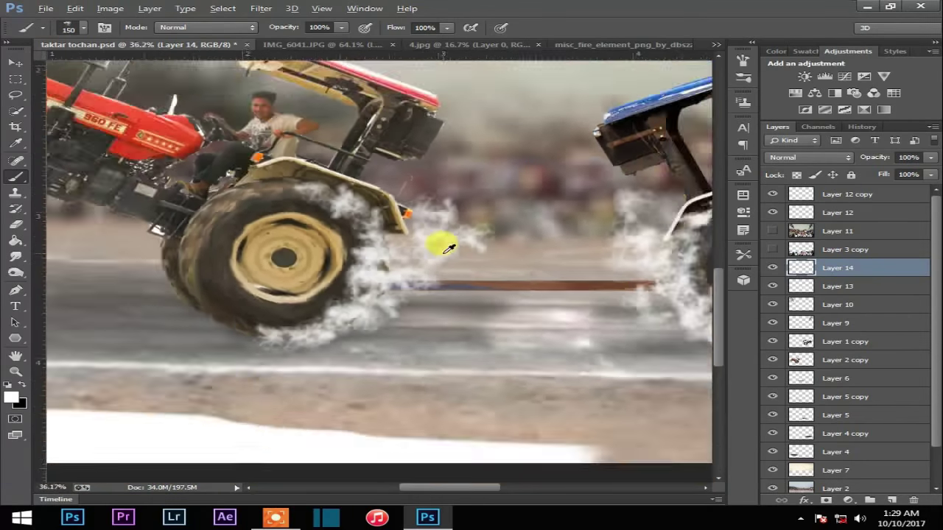
pyautogui.click(772, 250)
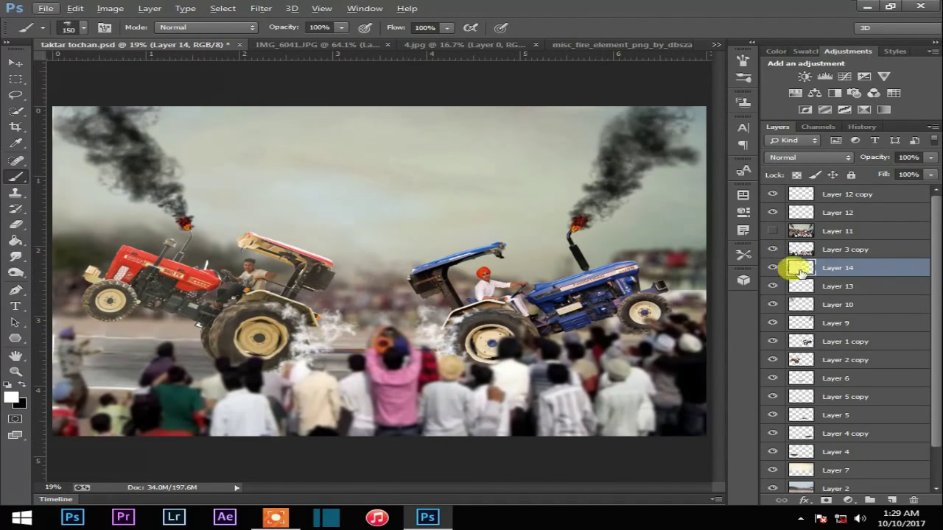
# Step: Lower Layer 13's fill to 58% and switch to the Move tool
pyautogui.hotkey('alt', '[')
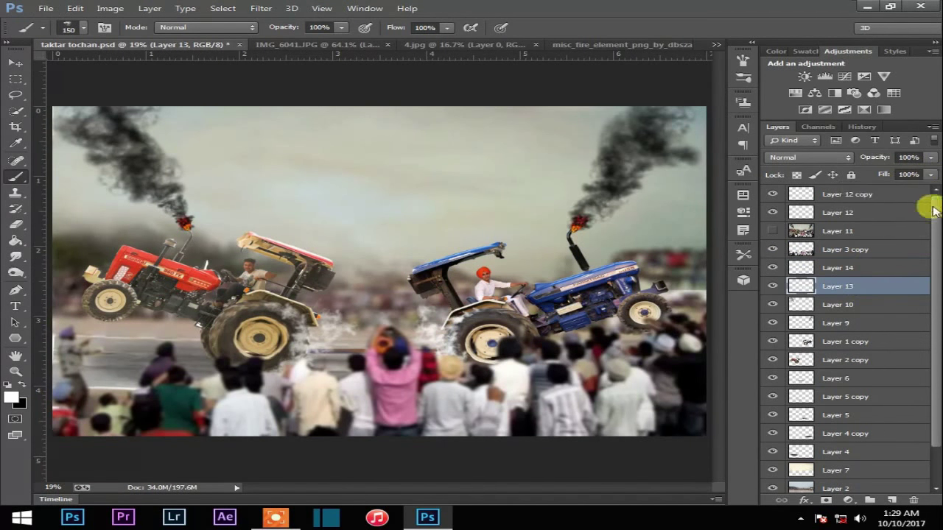
pyautogui.moveTo(897, 190); pyautogui.dragTo(884, 190)
pyautogui.scroll(-2, 686, 257)
pyautogui.click(15, 63)
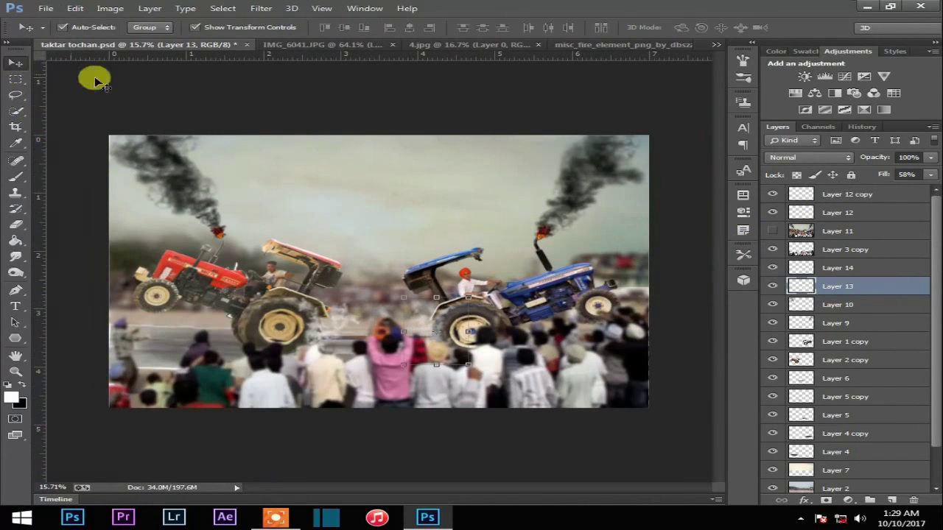
# Step: Stamp all visible layers into Layer 15 with Ctrl+Alt+Shift+E and start Topaz DeNoise 6
pyautogui.click(858, 193)
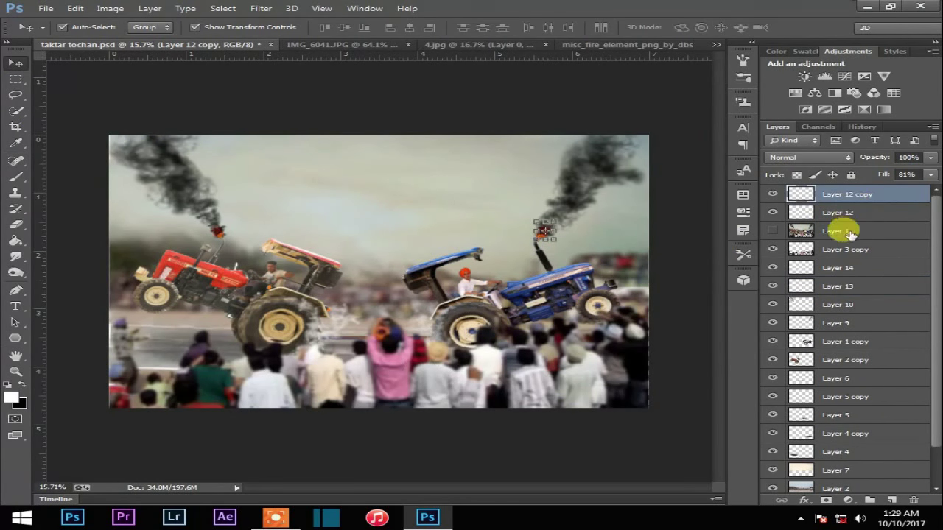
pyautogui.hotkey('ctrl', 'shift', 'alt', 'e')
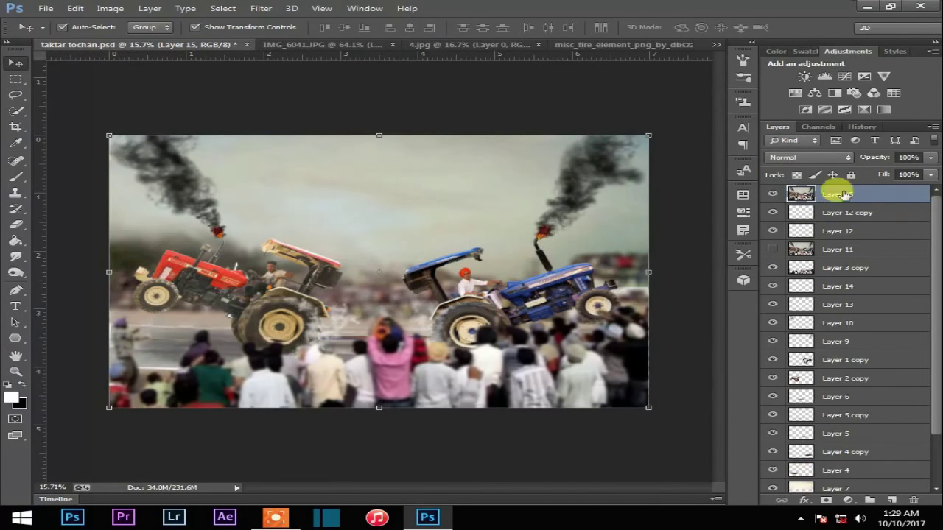
pyautogui.click(261, 11)
pyautogui.moveTo(285, 277)
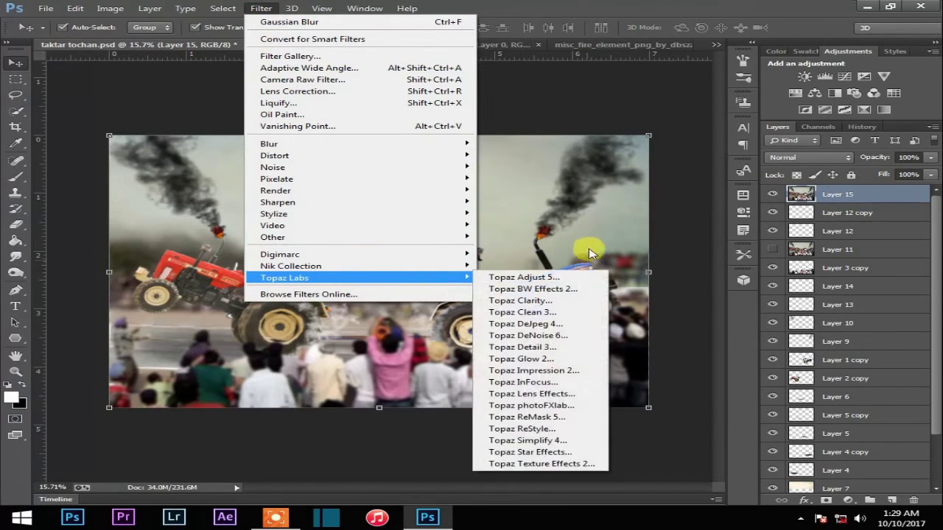
pyautogui.click(519, 218)
pyautogui.click(262, 8)
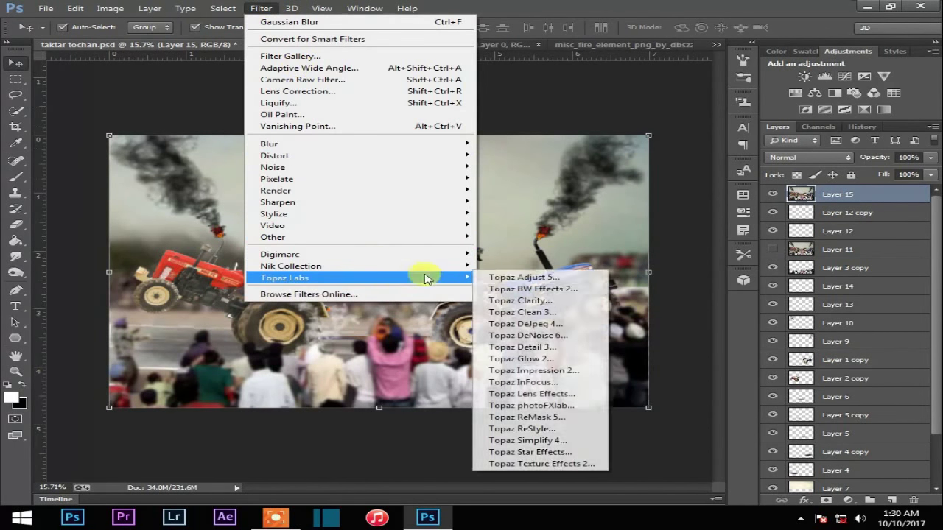
pyautogui.click(552, 335)
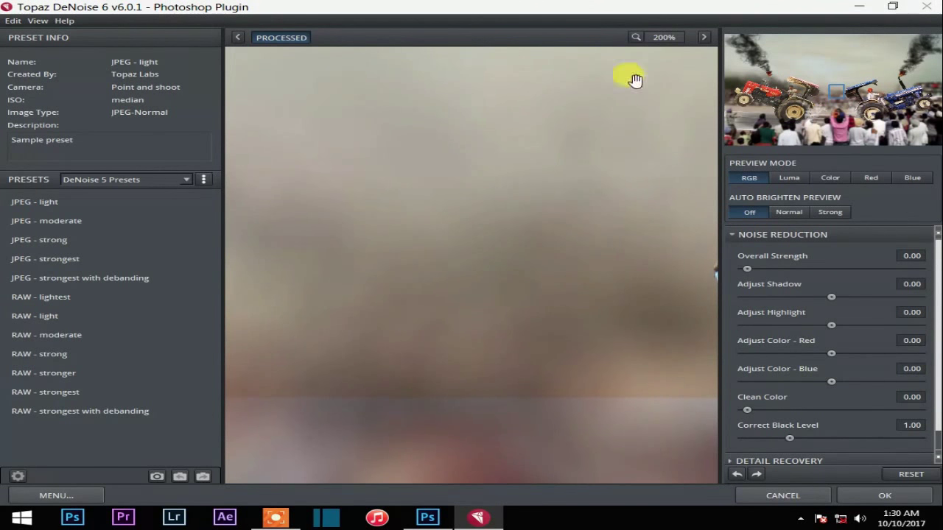
# Step: Fit the preview, set Overall Strength to 0.08, and duplicate the denoised layer
pyautogui.click(652, 37)
pyautogui.click(671, 112)
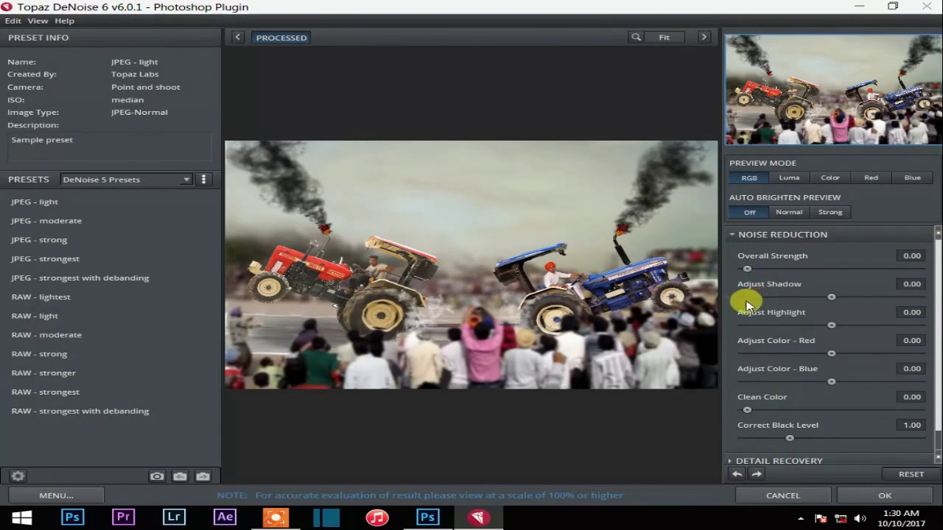
pyautogui.moveTo(762, 273); pyautogui.dragTo(779, 273)
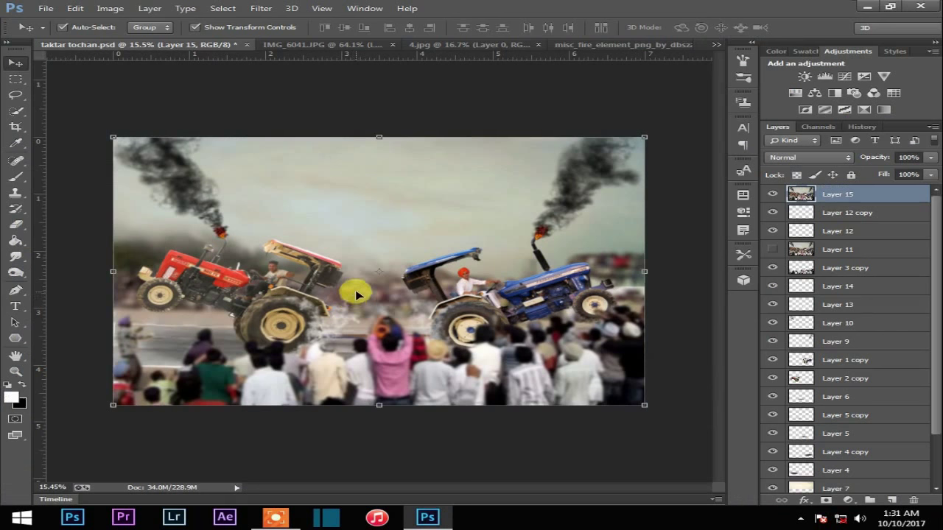
pyautogui.hotkey('ctrl', 'j')
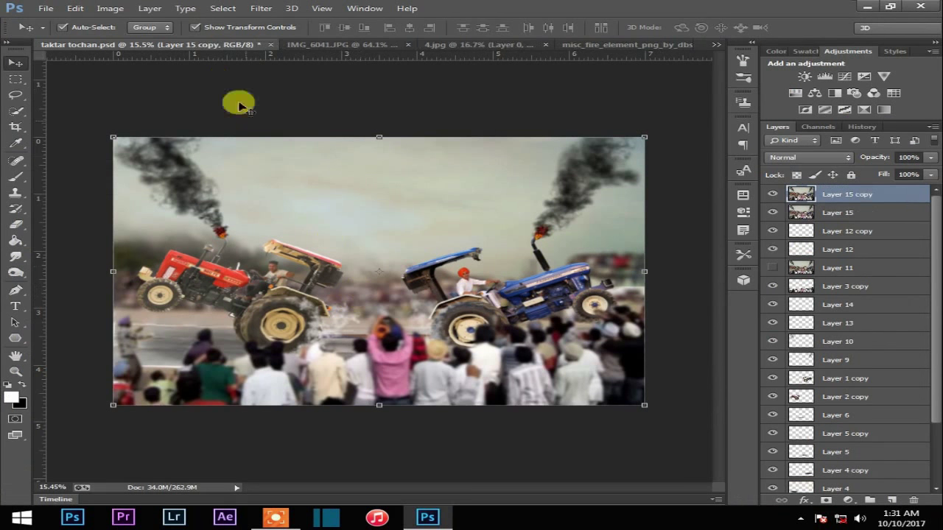
# Step: Launch Color Efex Pro 4 and add Darken/Lighten Center with a brighter centre
pyautogui.click(261, 8)
pyautogui.click(507, 277)
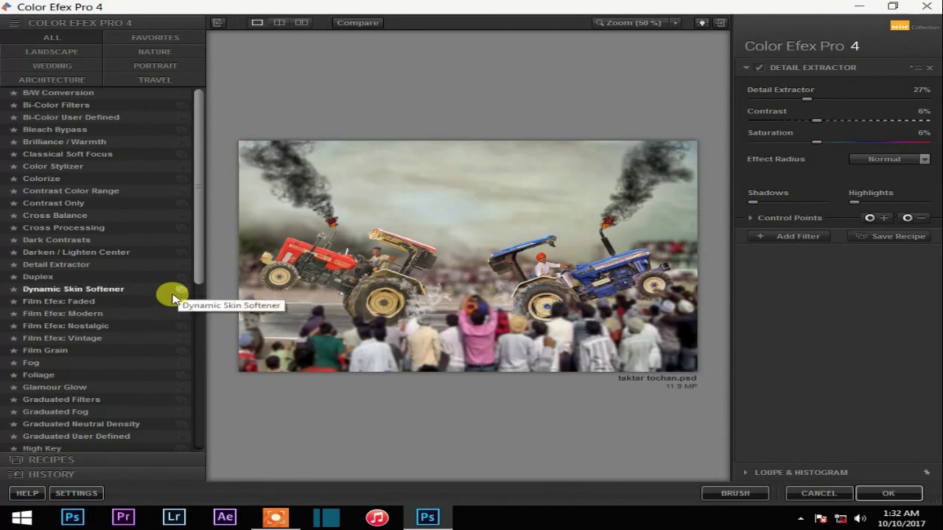
pyautogui.click(122, 254)
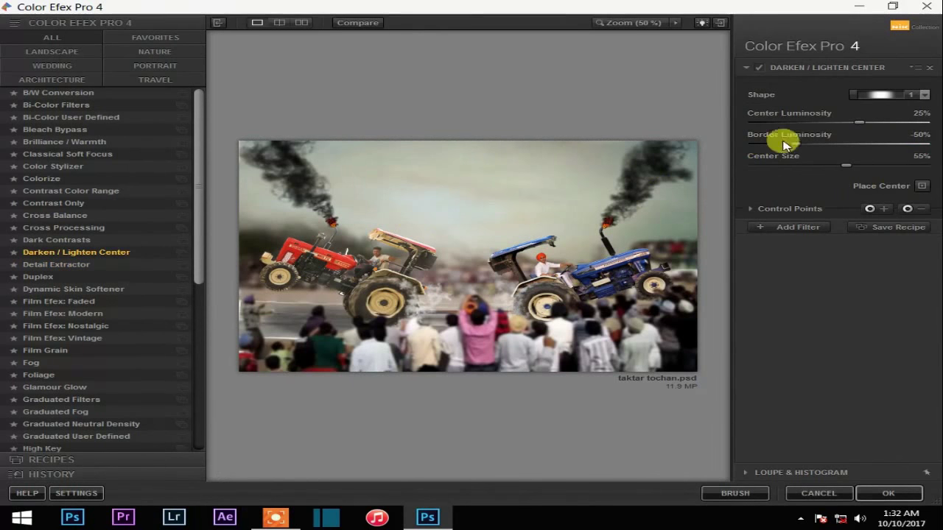
pyautogui.click(382, 264)
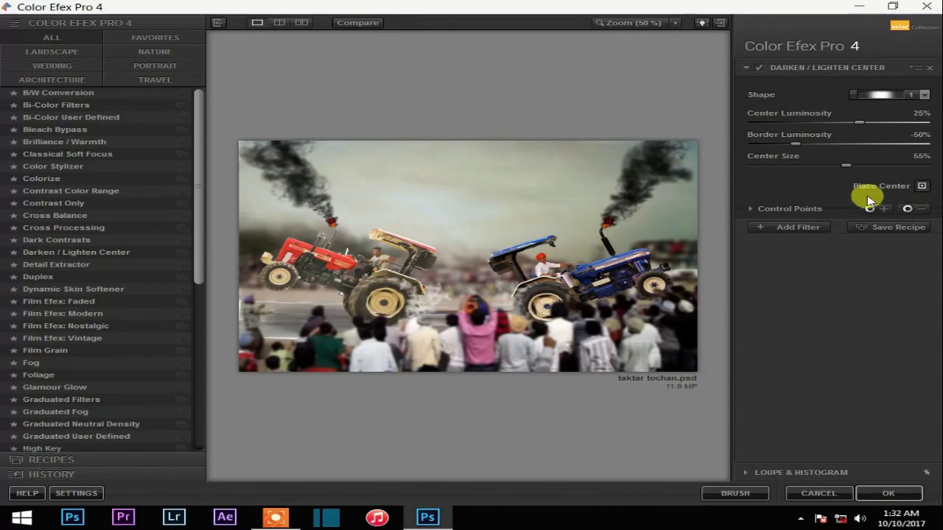
pyautogui.moveTo(859, 122); pyautogui.dragTo(893, 121)
pyautogui.click(922, 186)
pyautogui.moveTo(774, 151)
pyautogui.mouseDown()
pyautogui.moveTo(803, 146)
pyautogui.moveTo(783, 144)
pyautogui.mouseUp()
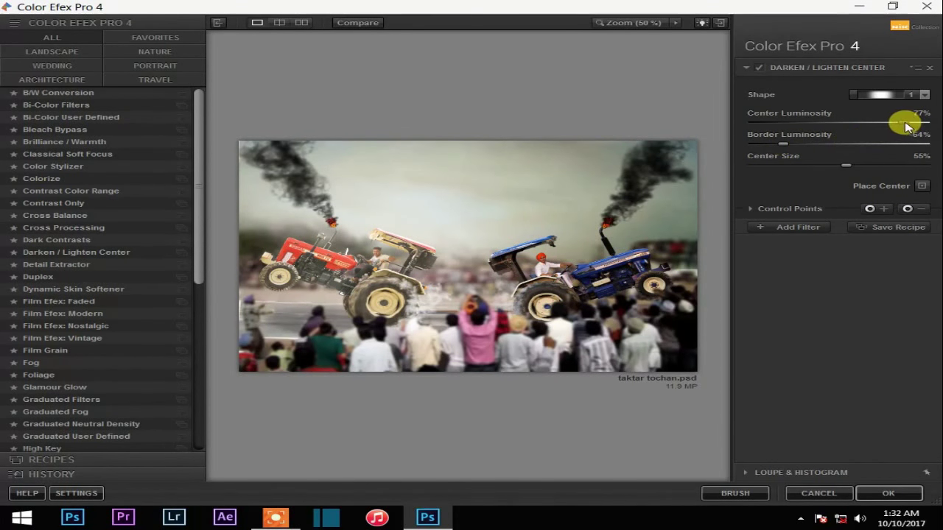
# Step: Place the lighting centre between the tractors and adjust its brightness
pyautogui.click(922, 185)
pyautogui.click(447, 277)
pyautogui.click(922, 186)
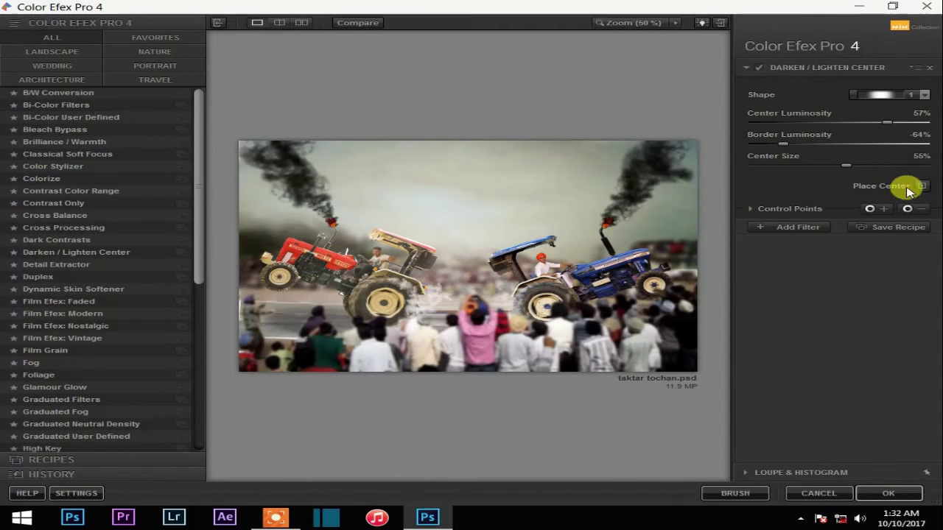
pyautogui.click(442, 276)
pyautogui.click(418, 271)
pyautogui.moveTo(882, 130); pyautogui.dragTo(904, 123)
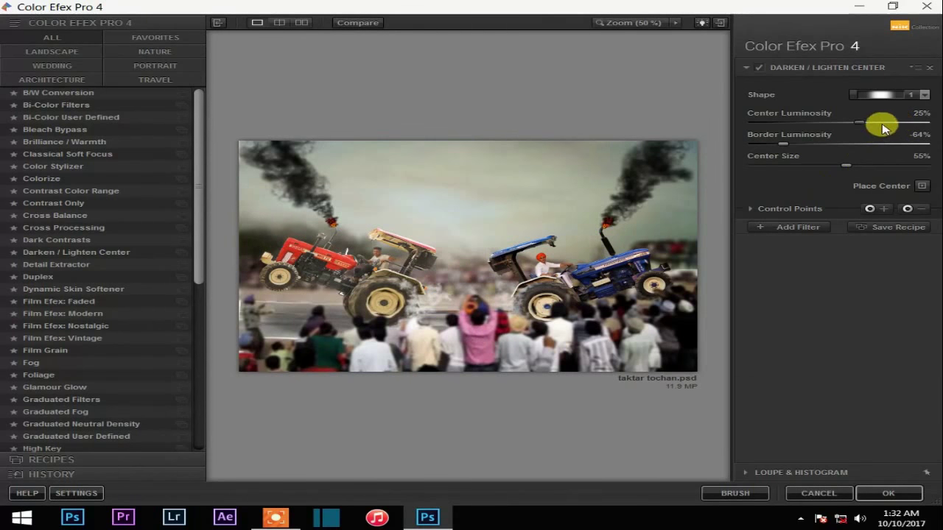
# Step: Add Detail Extractor and Cross Processing method C04, then apply the stack
pyautogui.click(798, 227)
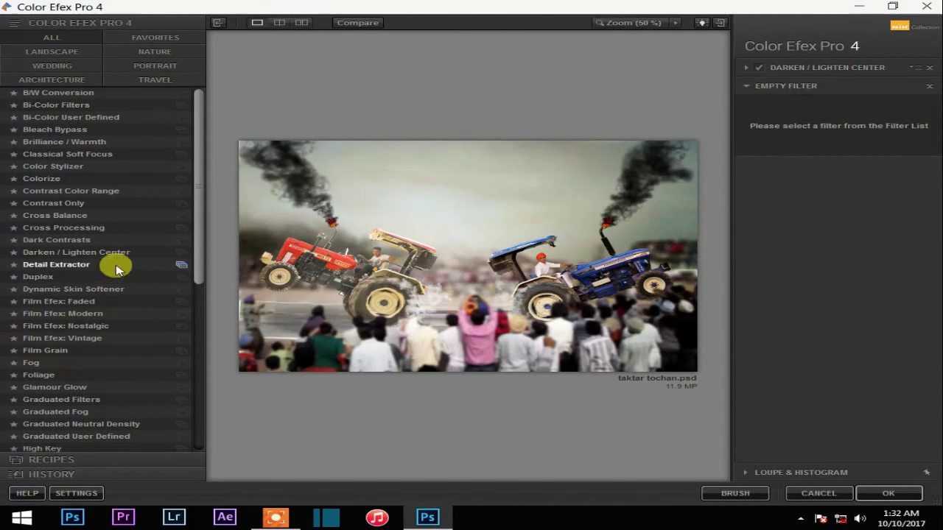
pyautogui.click(56, 265)
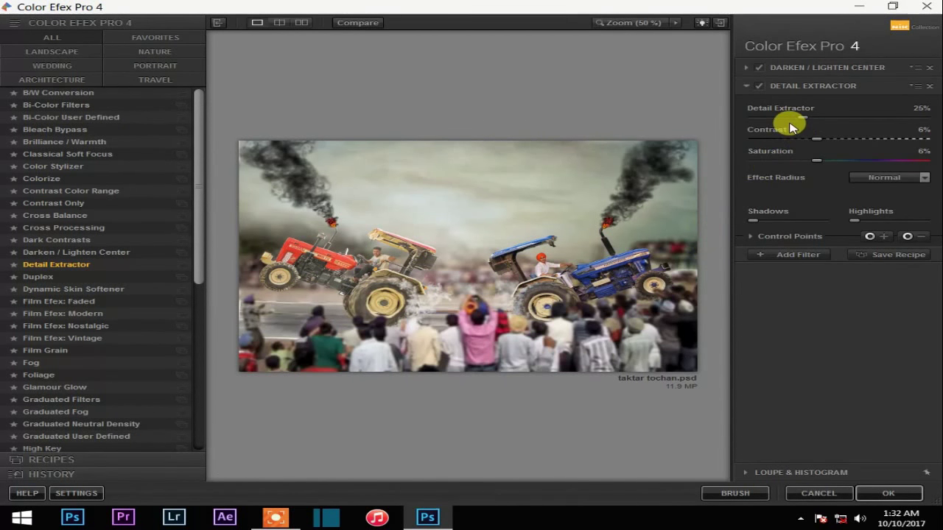
pyautogui.click(798, 254)
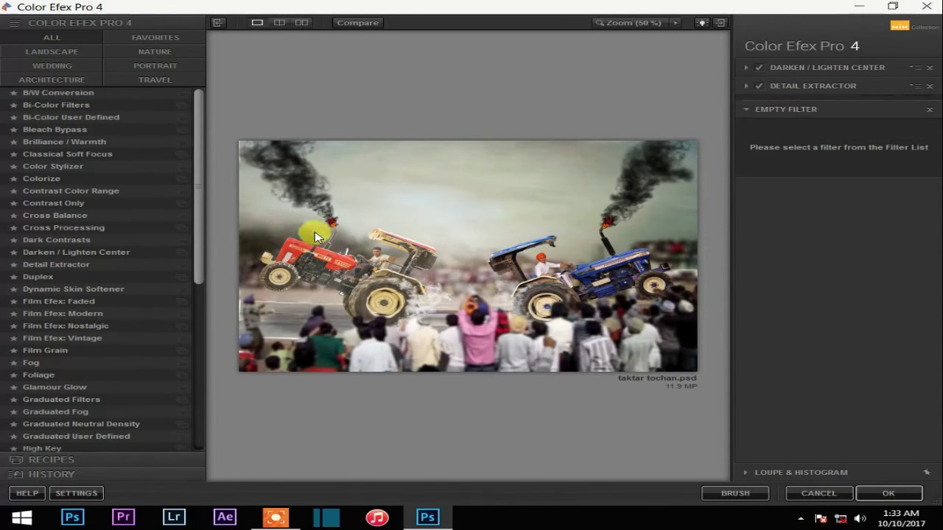
pyautogui.click(126, 240)
pyautogui.click(67, 228)
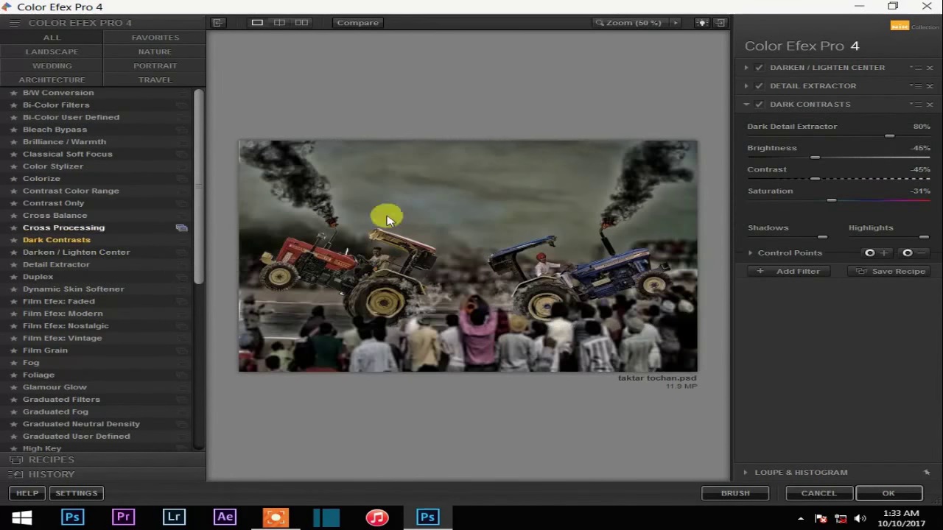
pyautogui.click(869, 131)
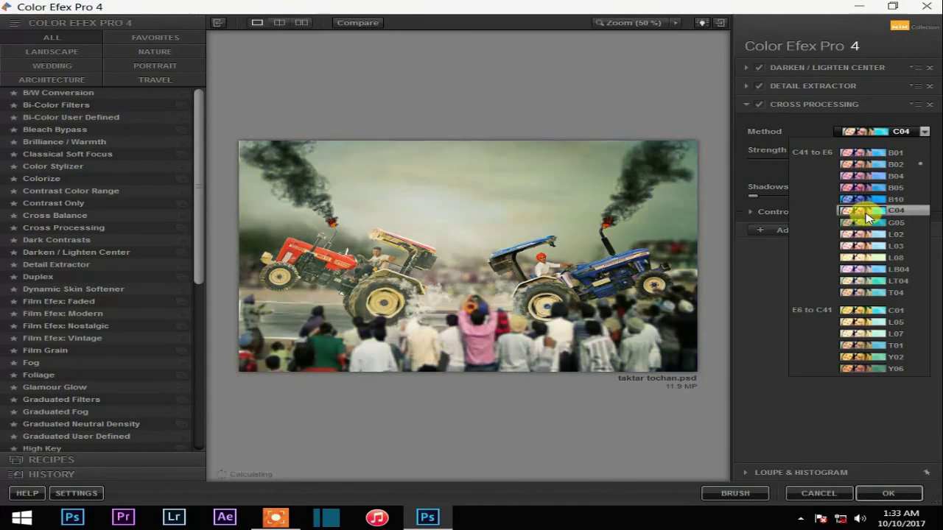
pyautogui.click(868, 213)
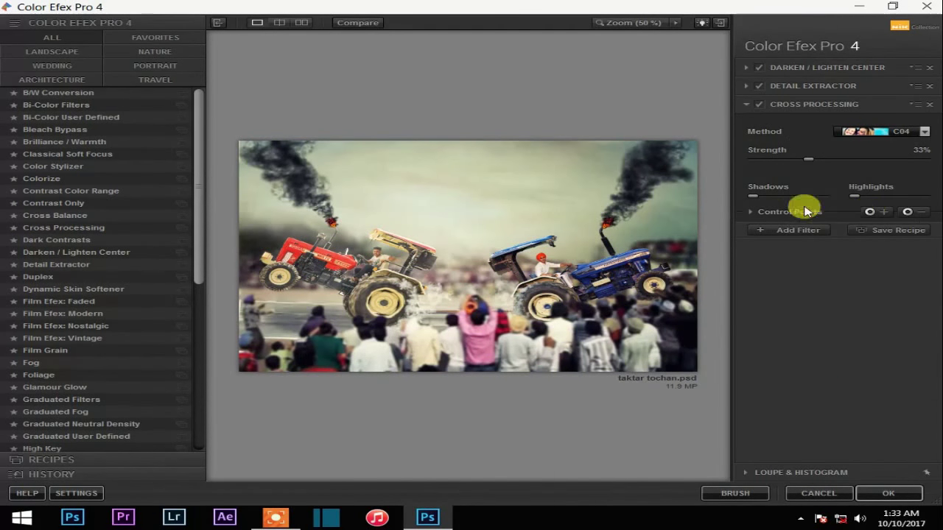
pyautogui.click(888, 493)
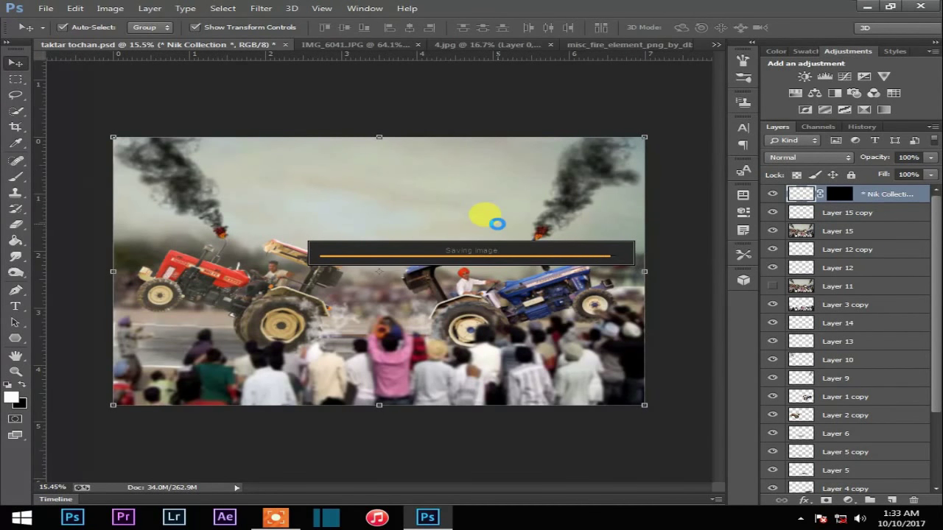
# Step: In the Camera Raw Filter fx tab, set vignette Amount -27 and Midpoint 56
pyautogui.click(261, 8)
pyautogui.click(353, 87)
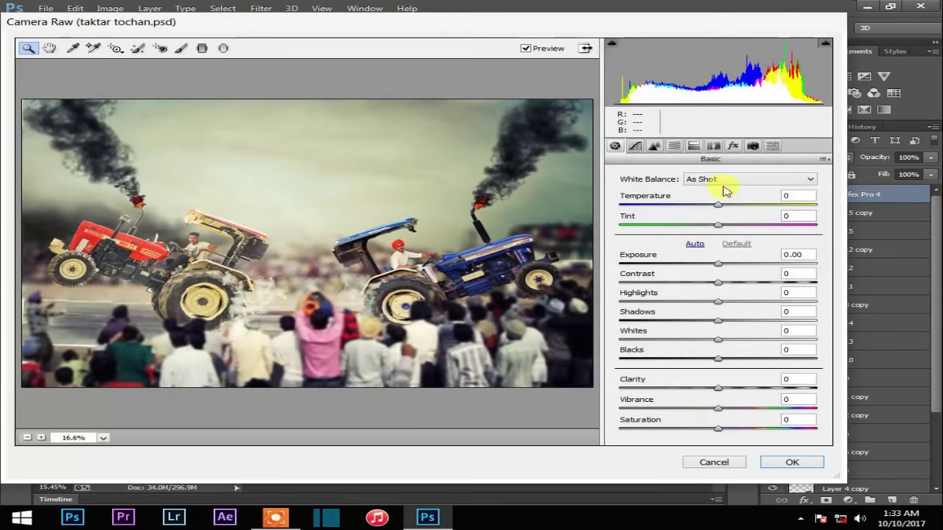
pyautogui.click(733, 145)
pyautogui.moveTo(719, 303); pyautogui.dragTo(694, 305)
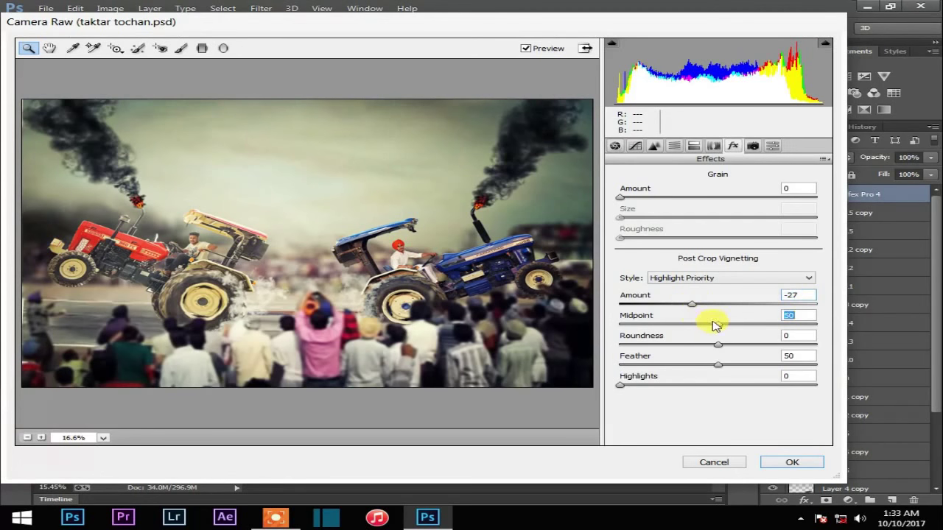
pyautogui.moveTo(713, 325); pyautogui.dragTo(726, 326)
pyautogui.click(817, 469)
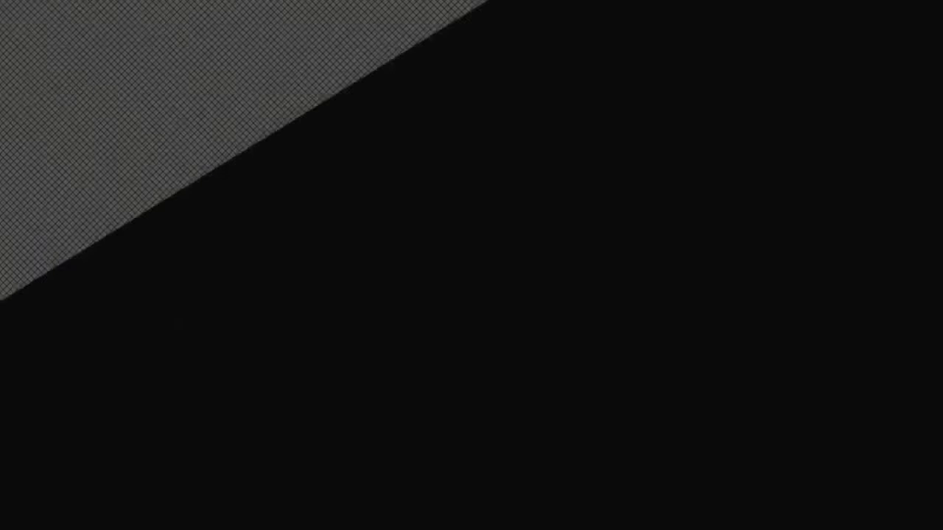